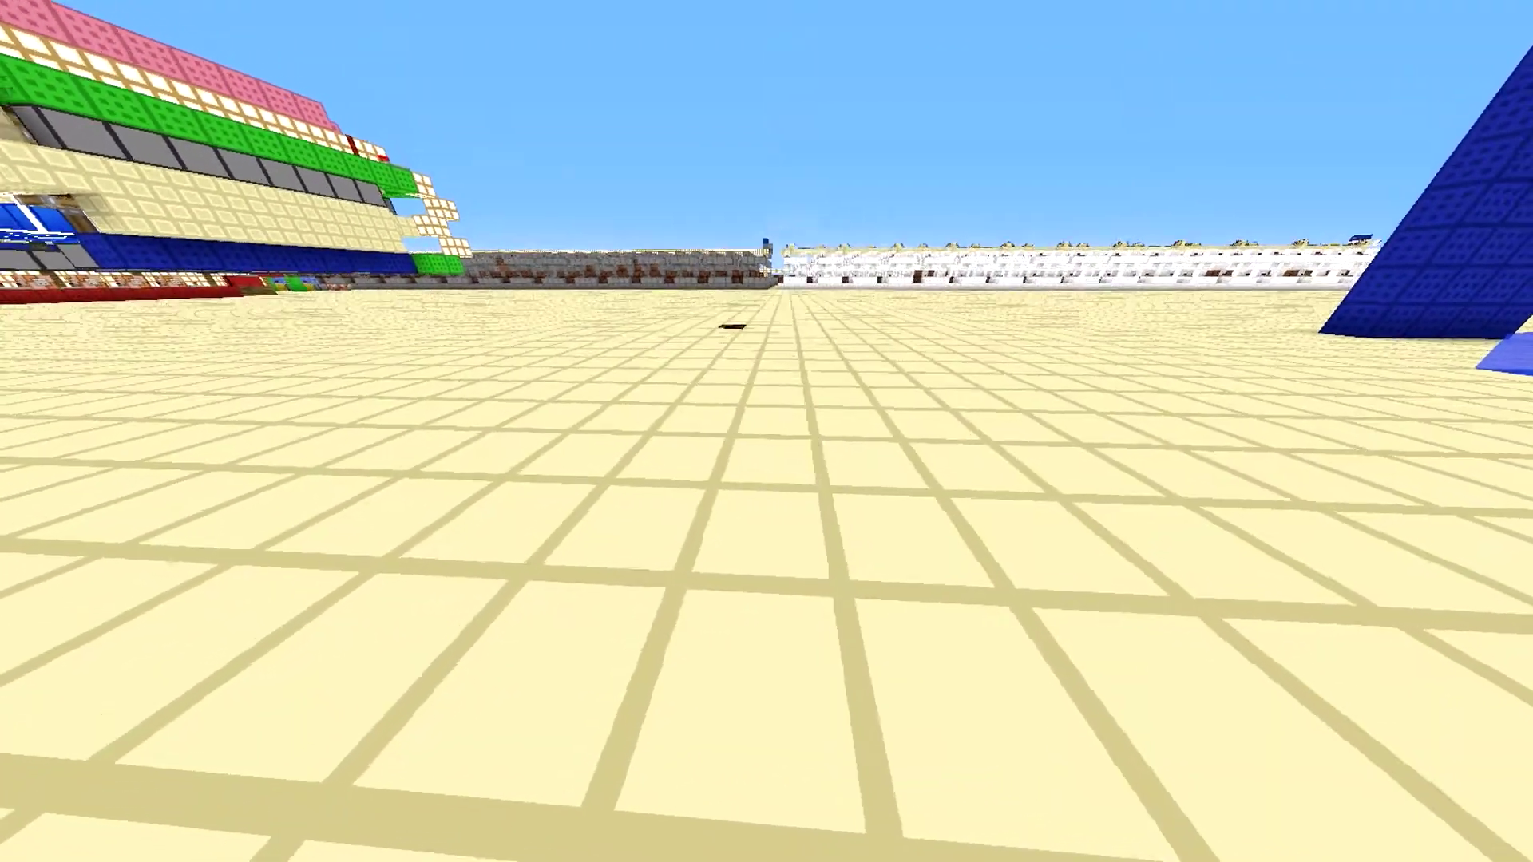
Restore the game display, approach the redstone lamp and look inside two of the chests that spawn around it.
{"action": "key", "text": "F1"}
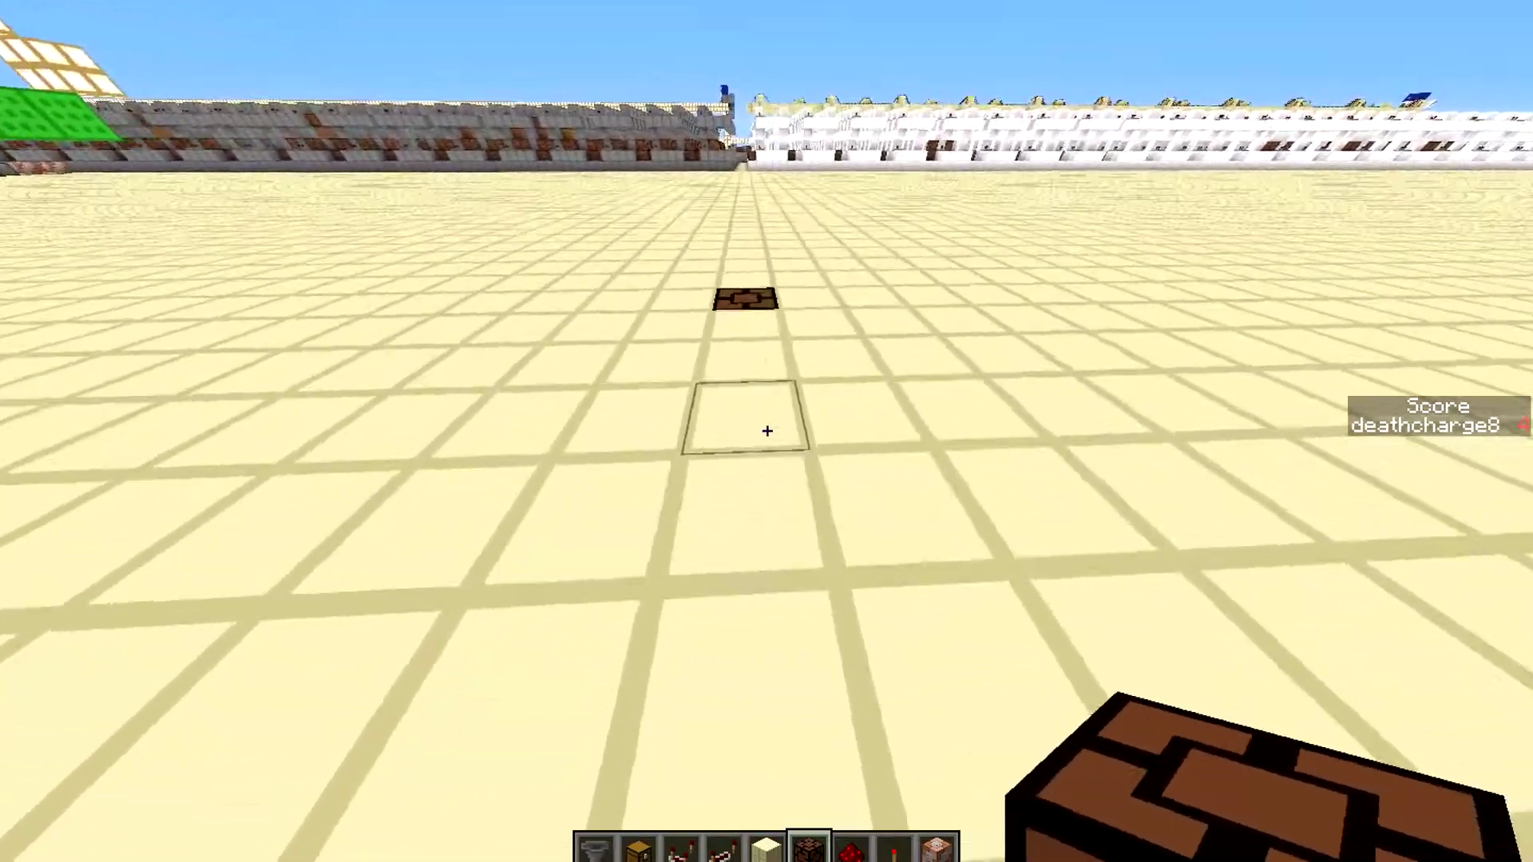
{"action": "key", "text": "w"}
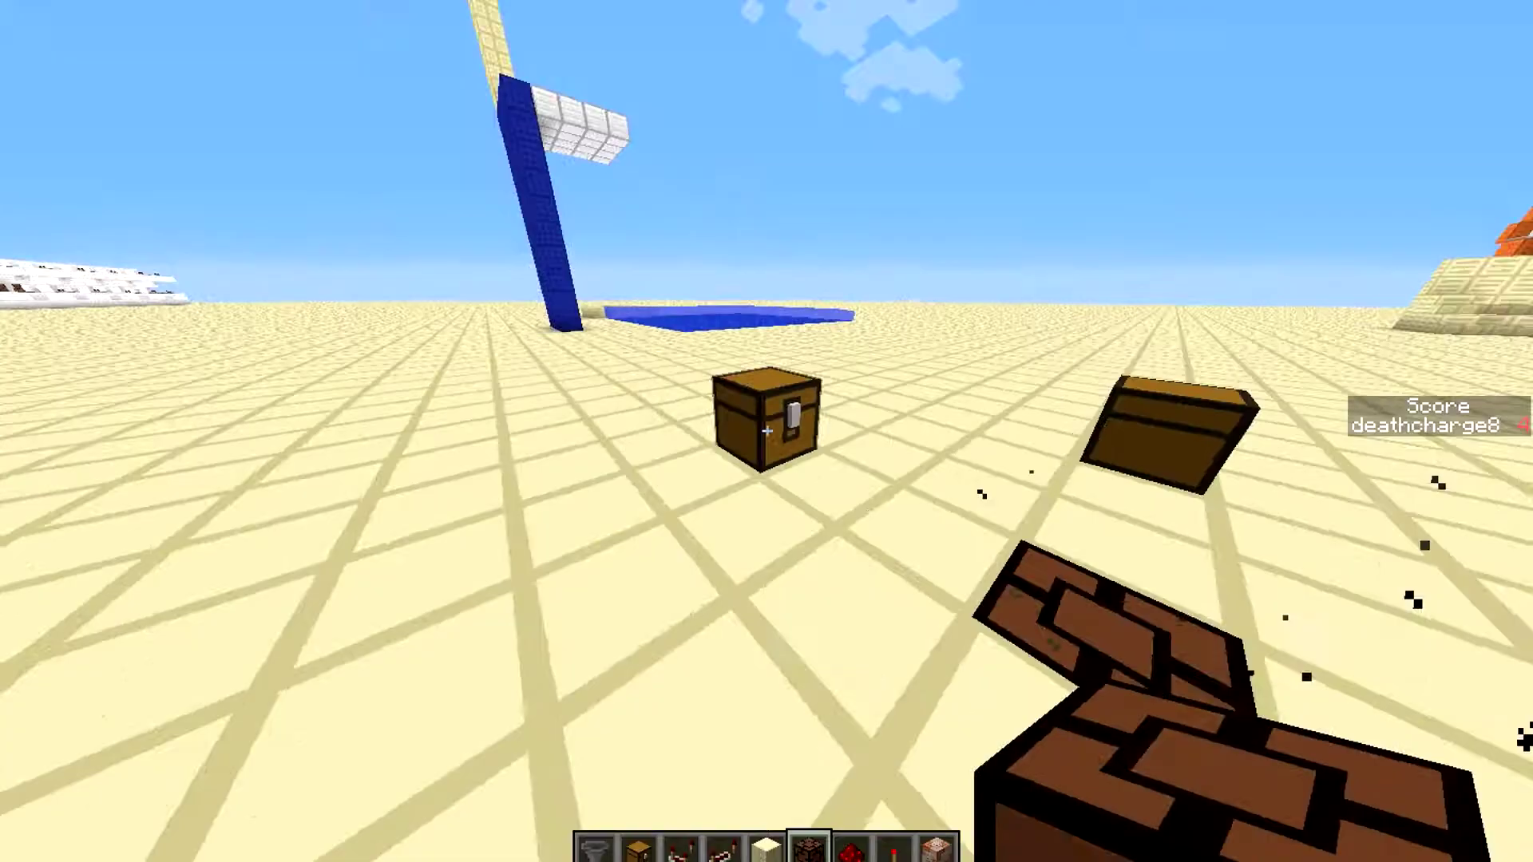
{"action": "right_click", "coordinate": [767, 431]}
{"action": "key", "text": "Escape"}
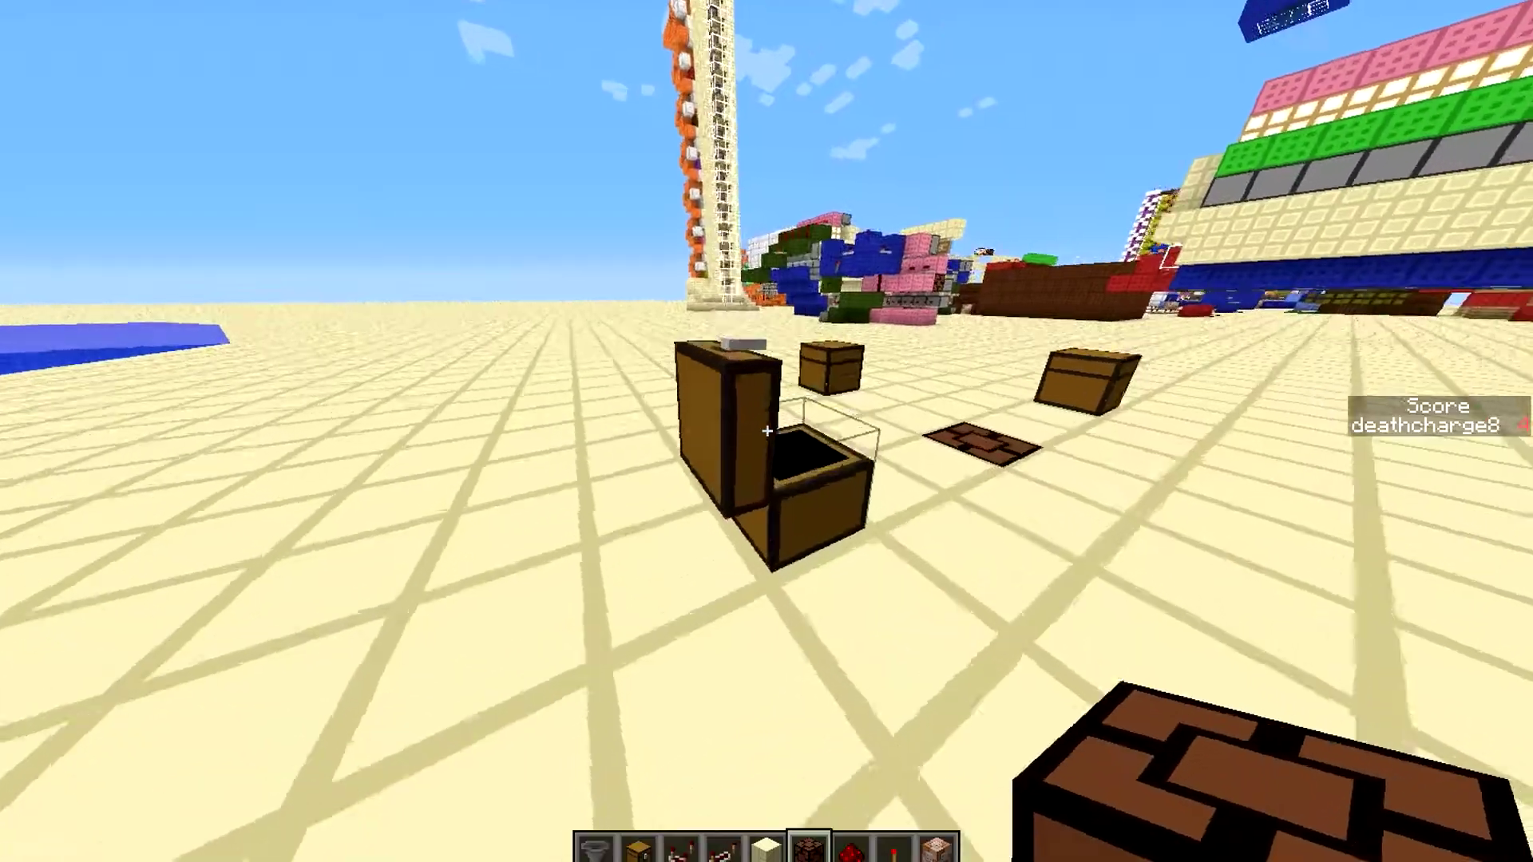
{"action": "right_click", "coordinate": [766, 431]}
{"action": "key", "text": "Escape"}
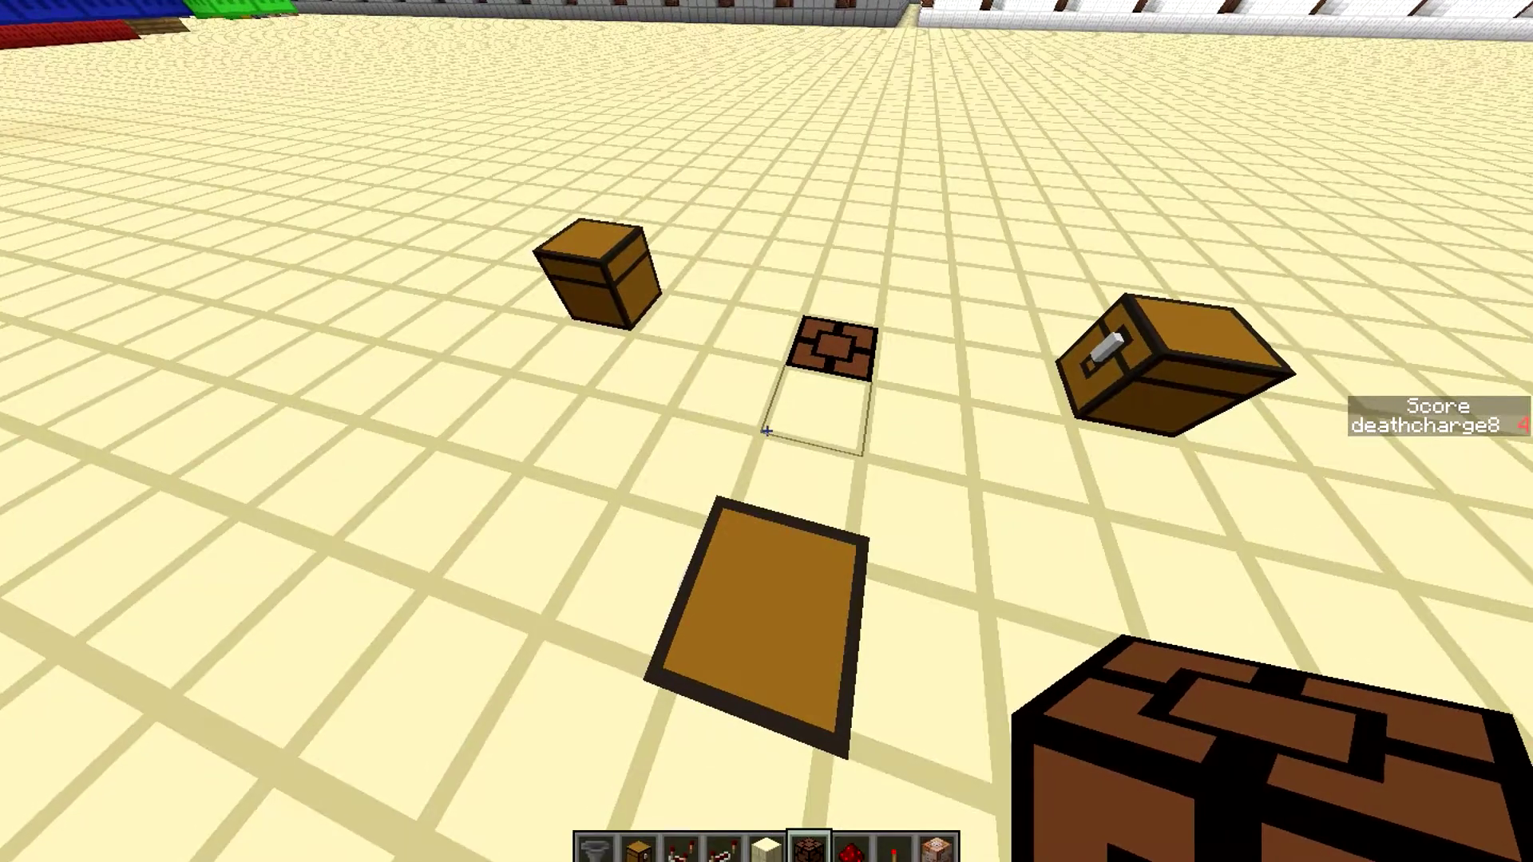
Break the spawned chests and the redstone lamp in the floor to expose the spawner underneath.
{"action": "key", "text": "a"}
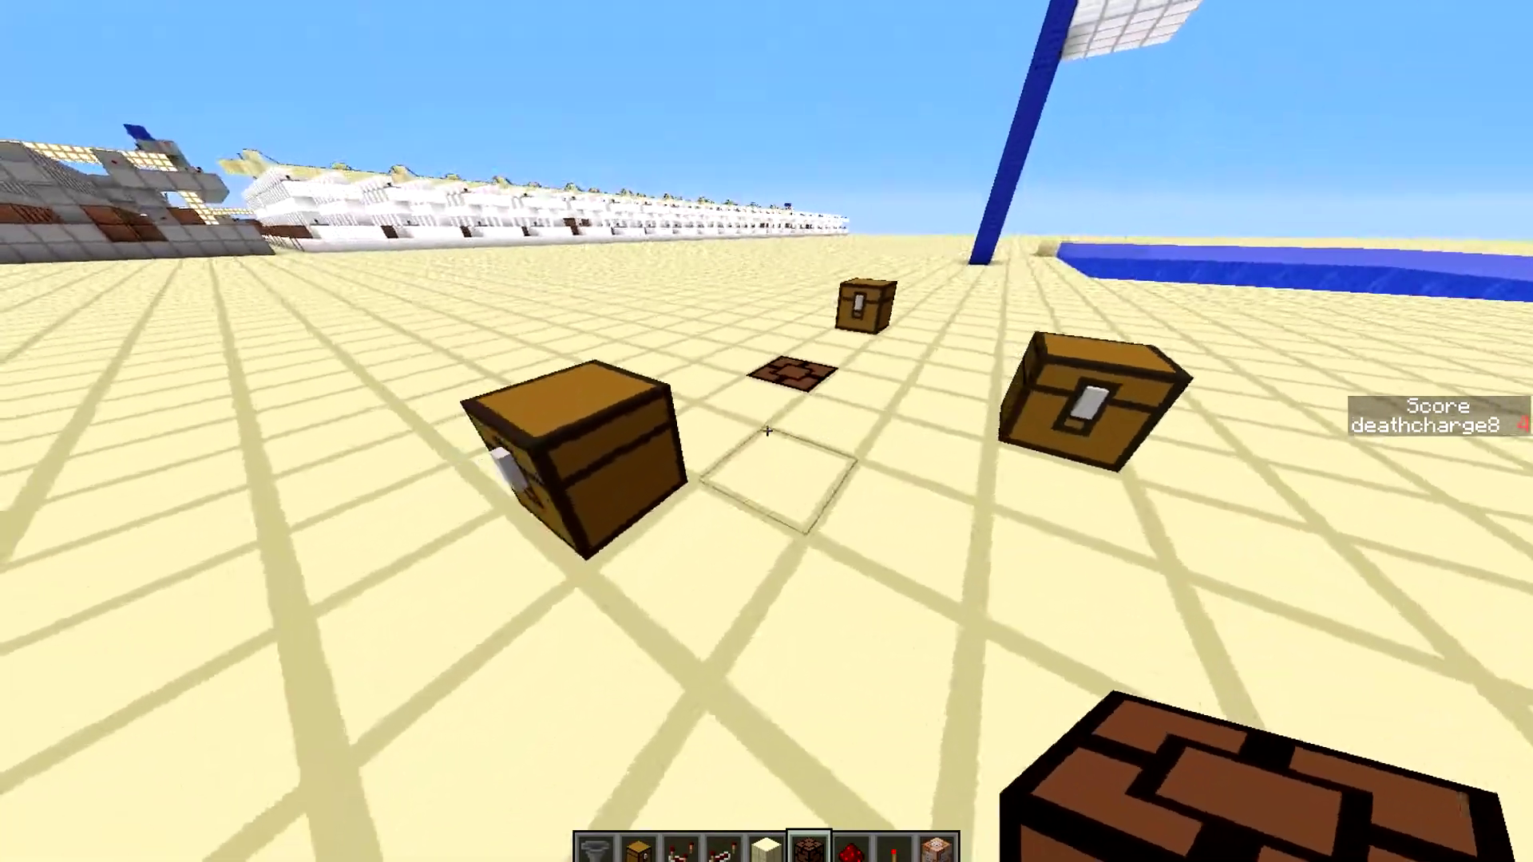
{"action": "left_click", "coordinate": [767, 431]}
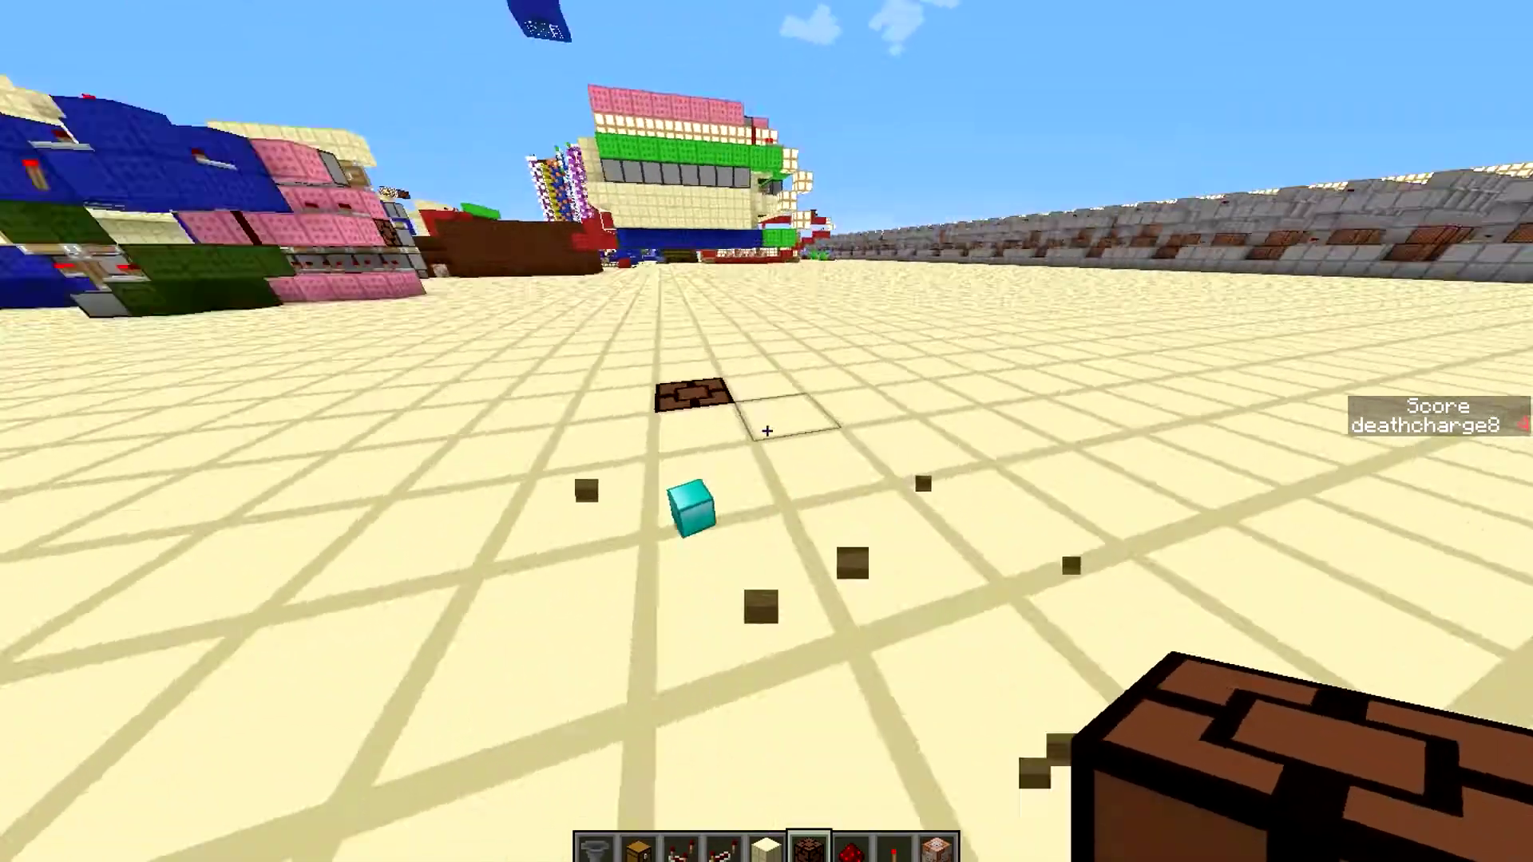
{"action": "left_click", "coordinate": [767, 431]}
{"action": "key", "text": "space"}
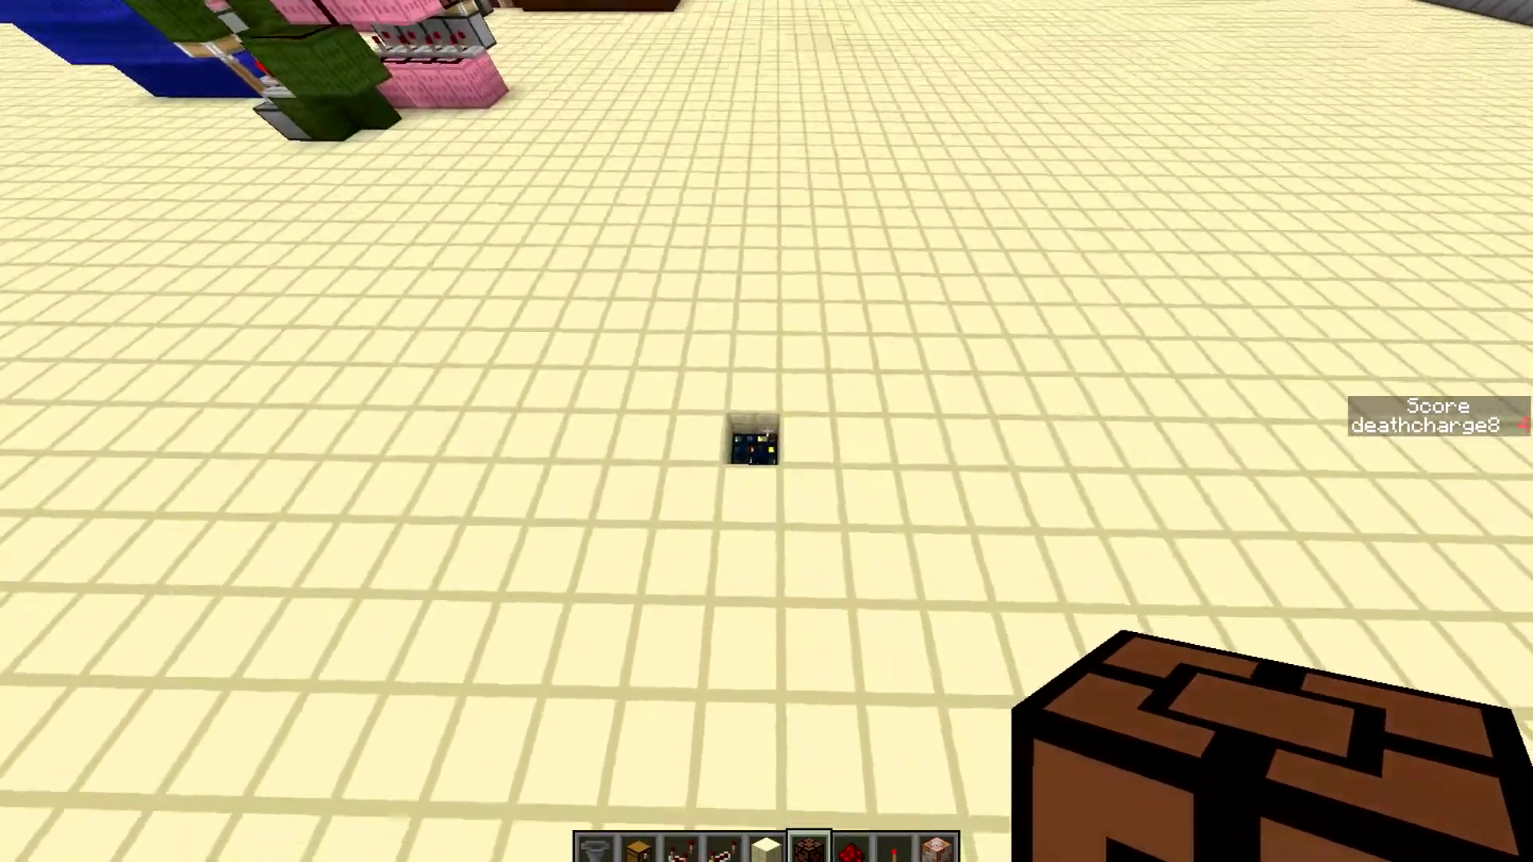
Inspect the exposed spawner up close, cover it again with the redstone lamp and walk back to trigger it.
{"action": "key", "text": "c"}
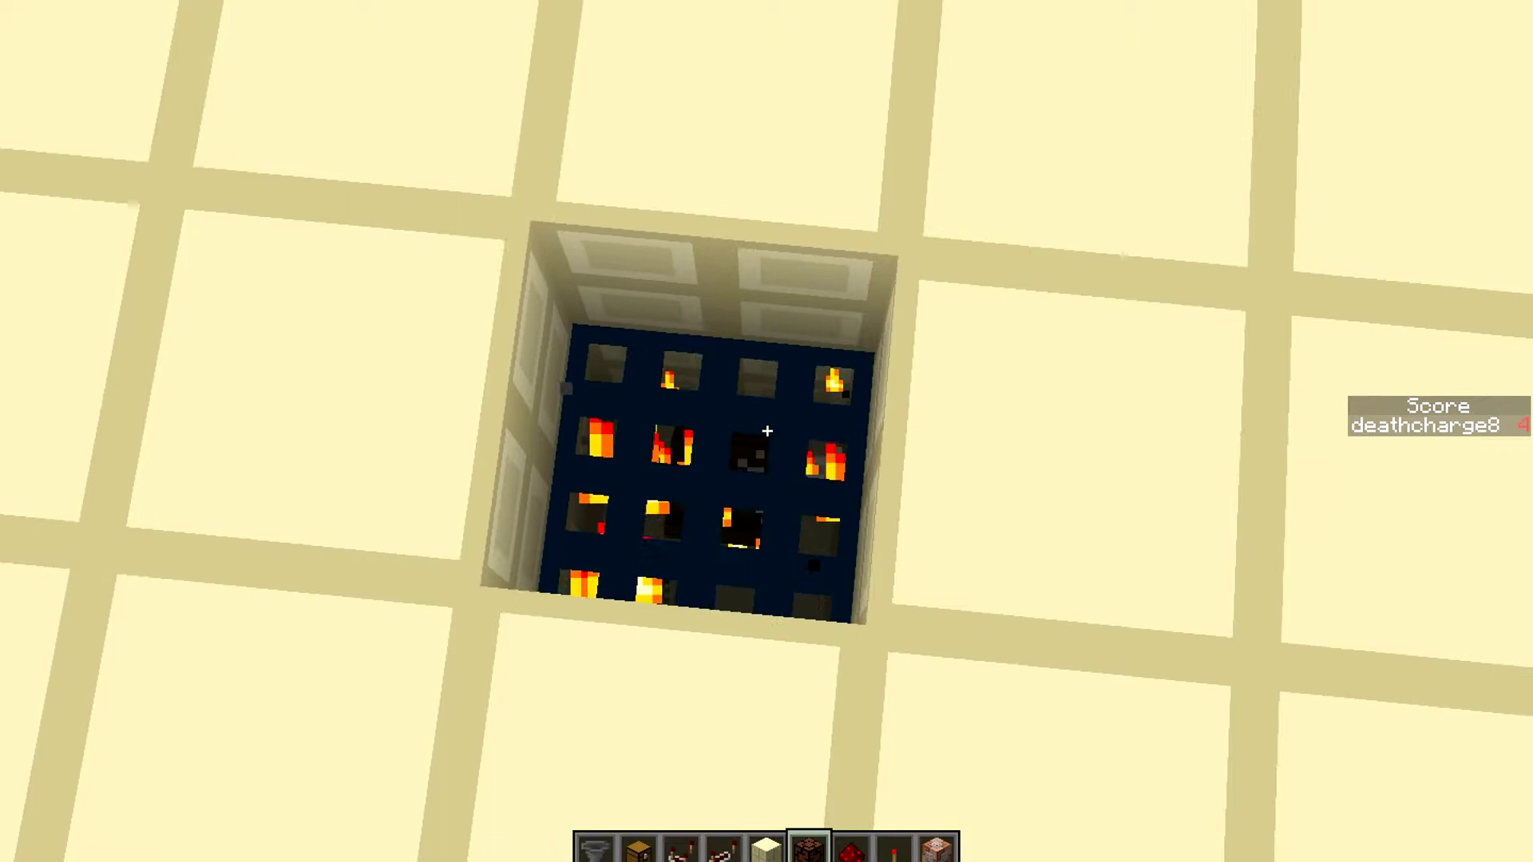
{"action": "key", "text": "c"}
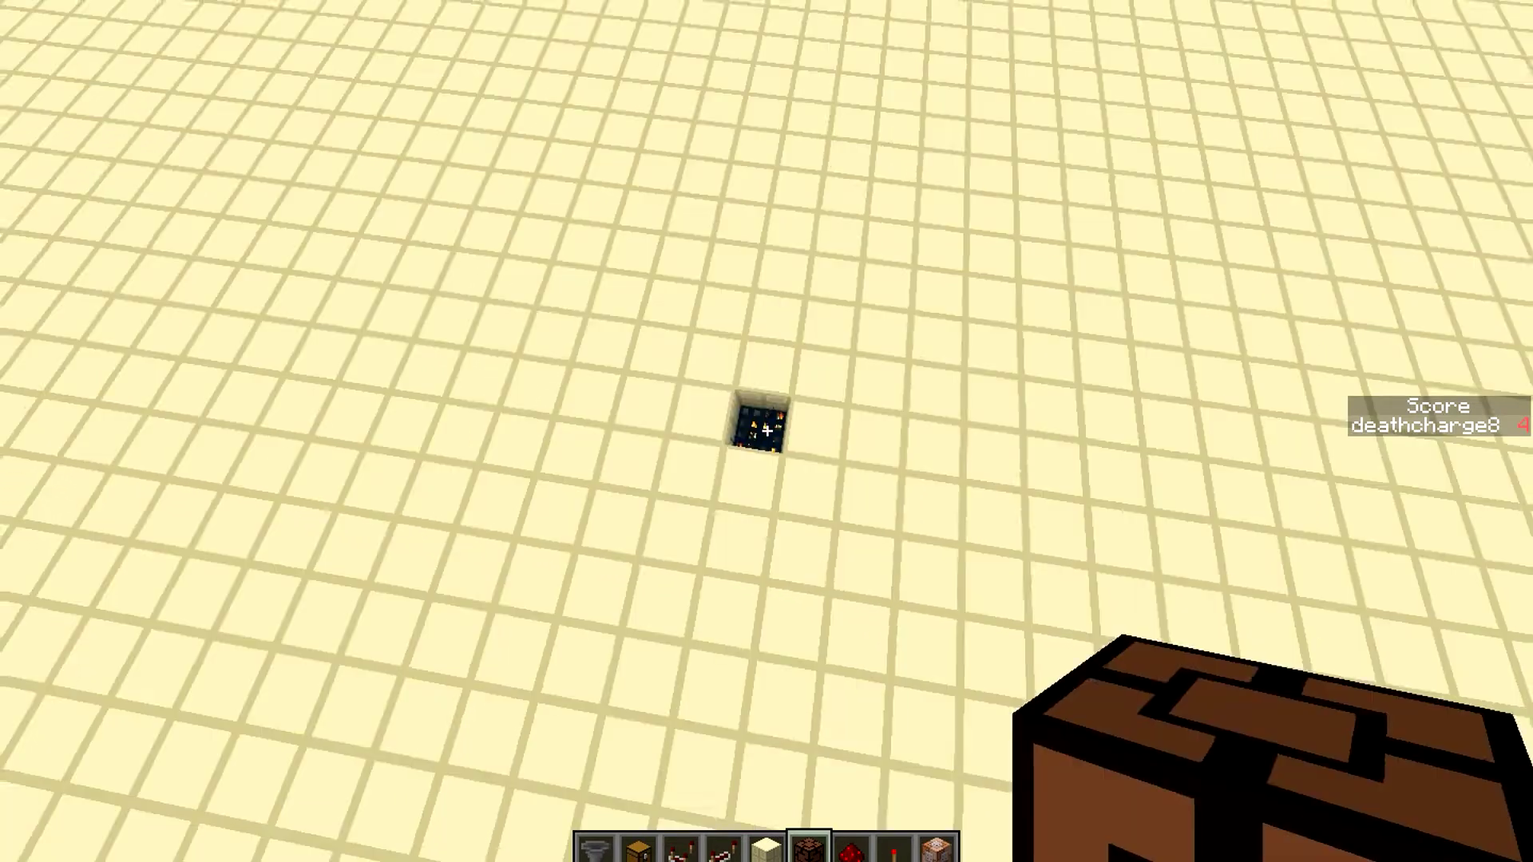
{"action": "right_click", "coordinate": [767, 432]}
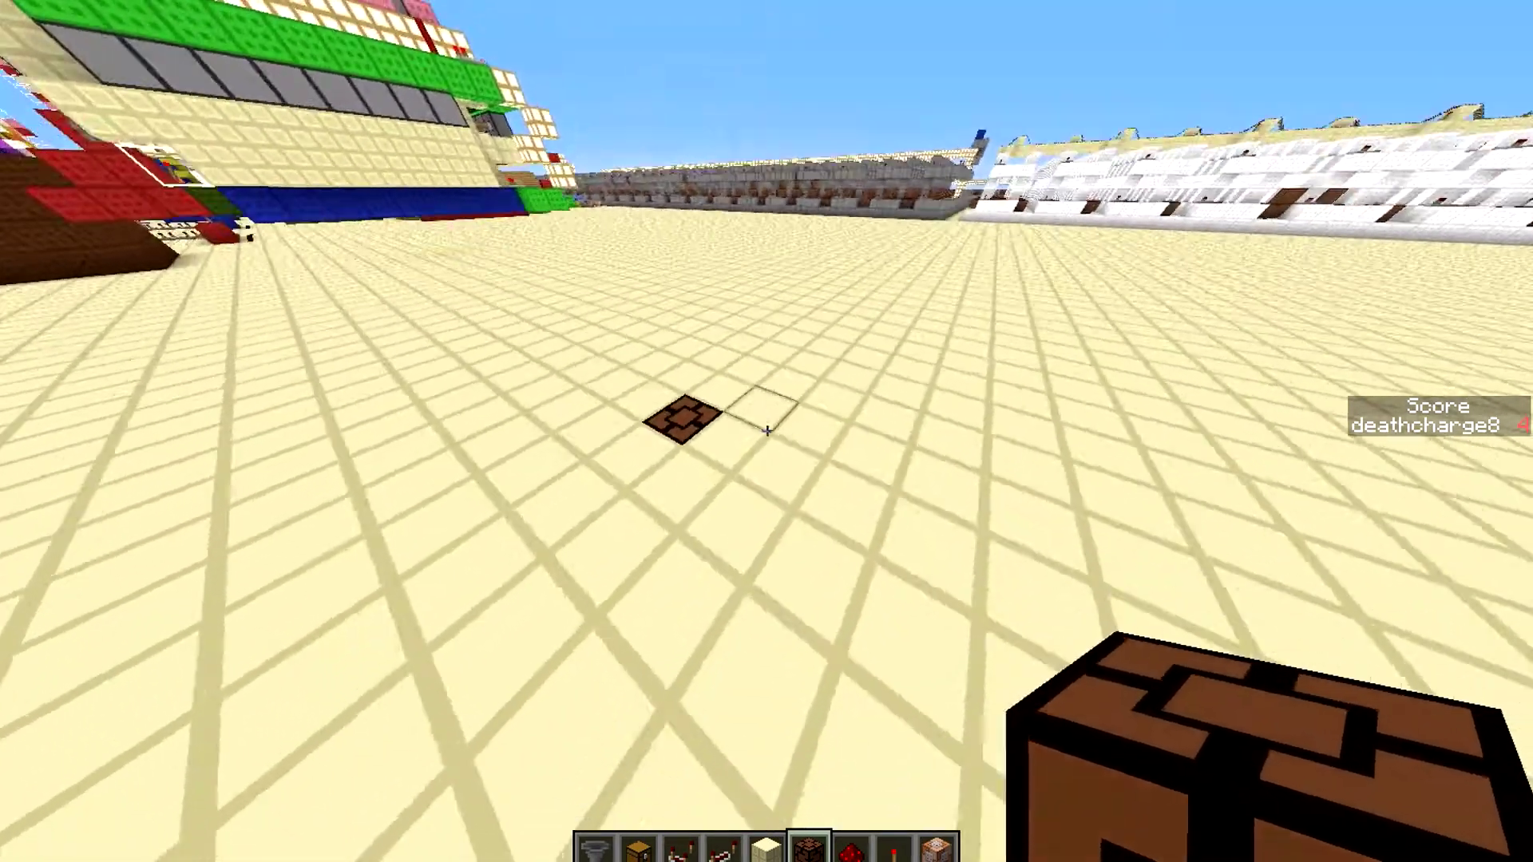
{"action": "key", "text": "a"}
{"action": "key", "text": "w"}
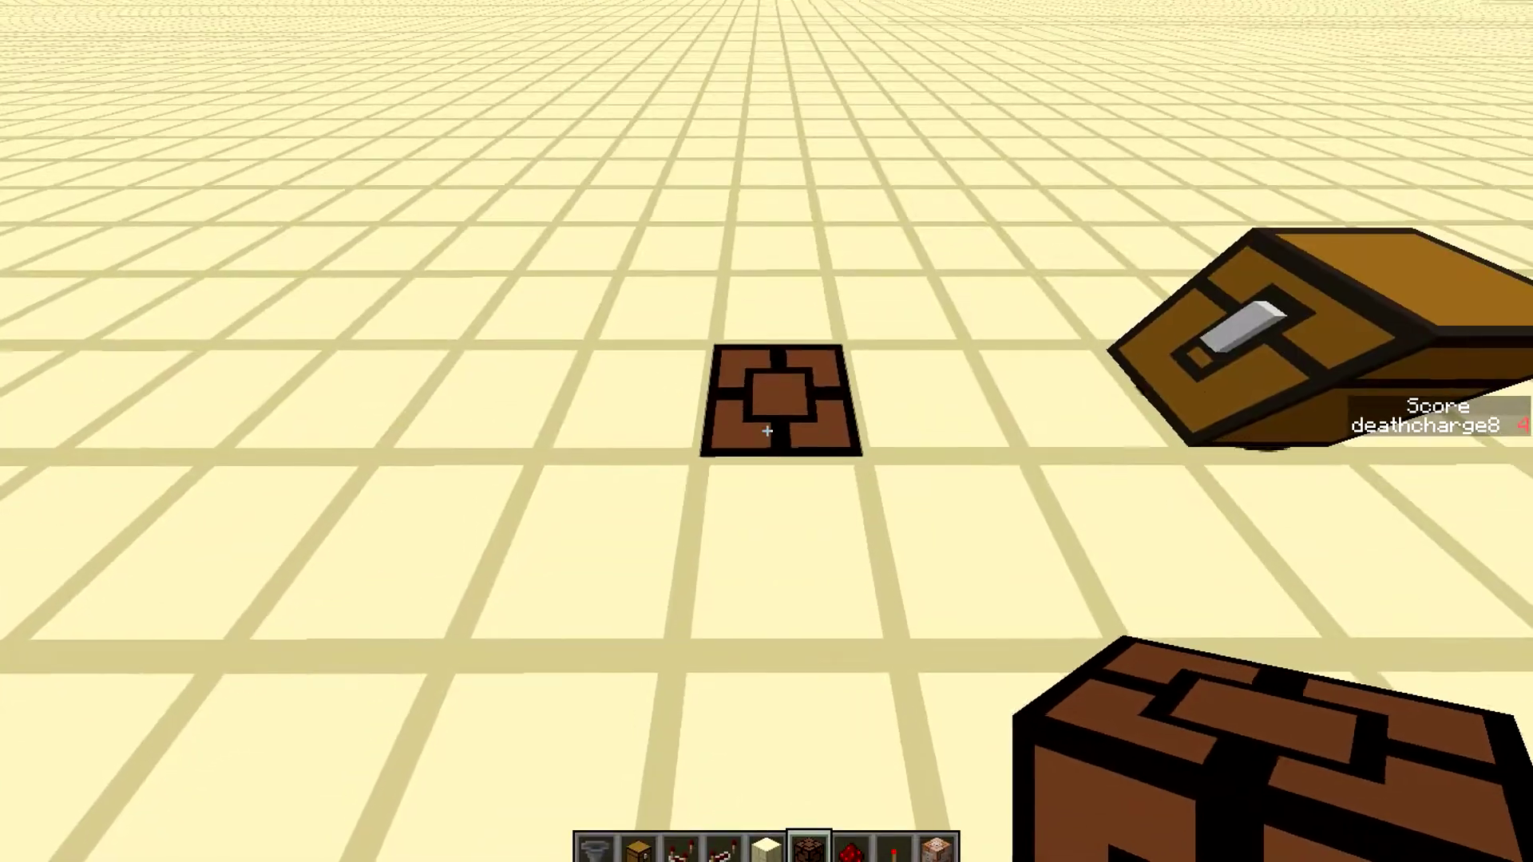
{"action": "key", "text": "d"}
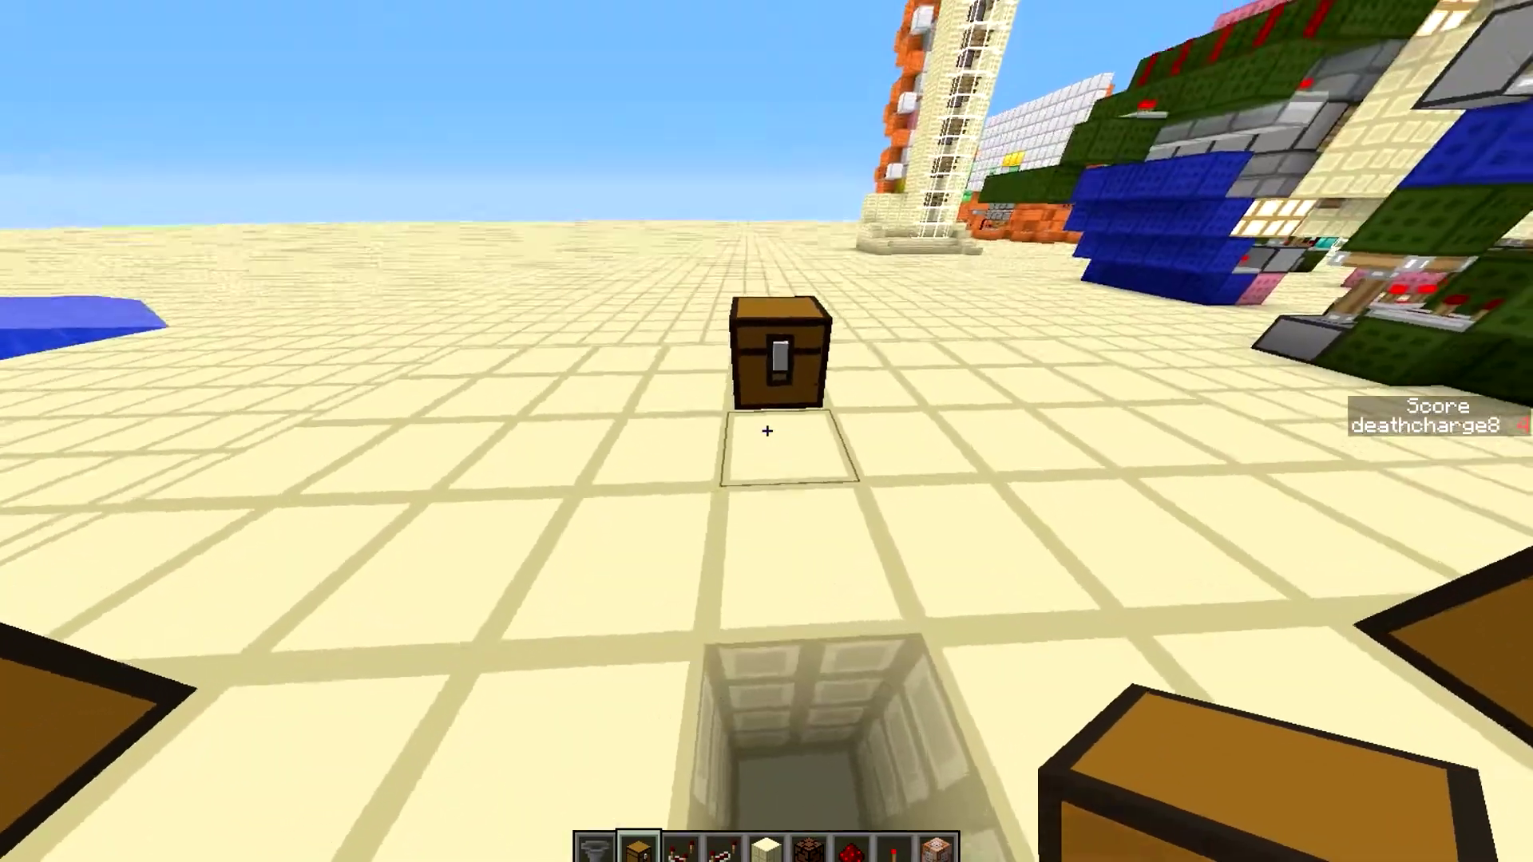
Fill the first two chests around the hole with blaze rods, ender pearls and a stack of 64 diamond blocks.
{"action": "right_click", "coordinate": [766, 431]}
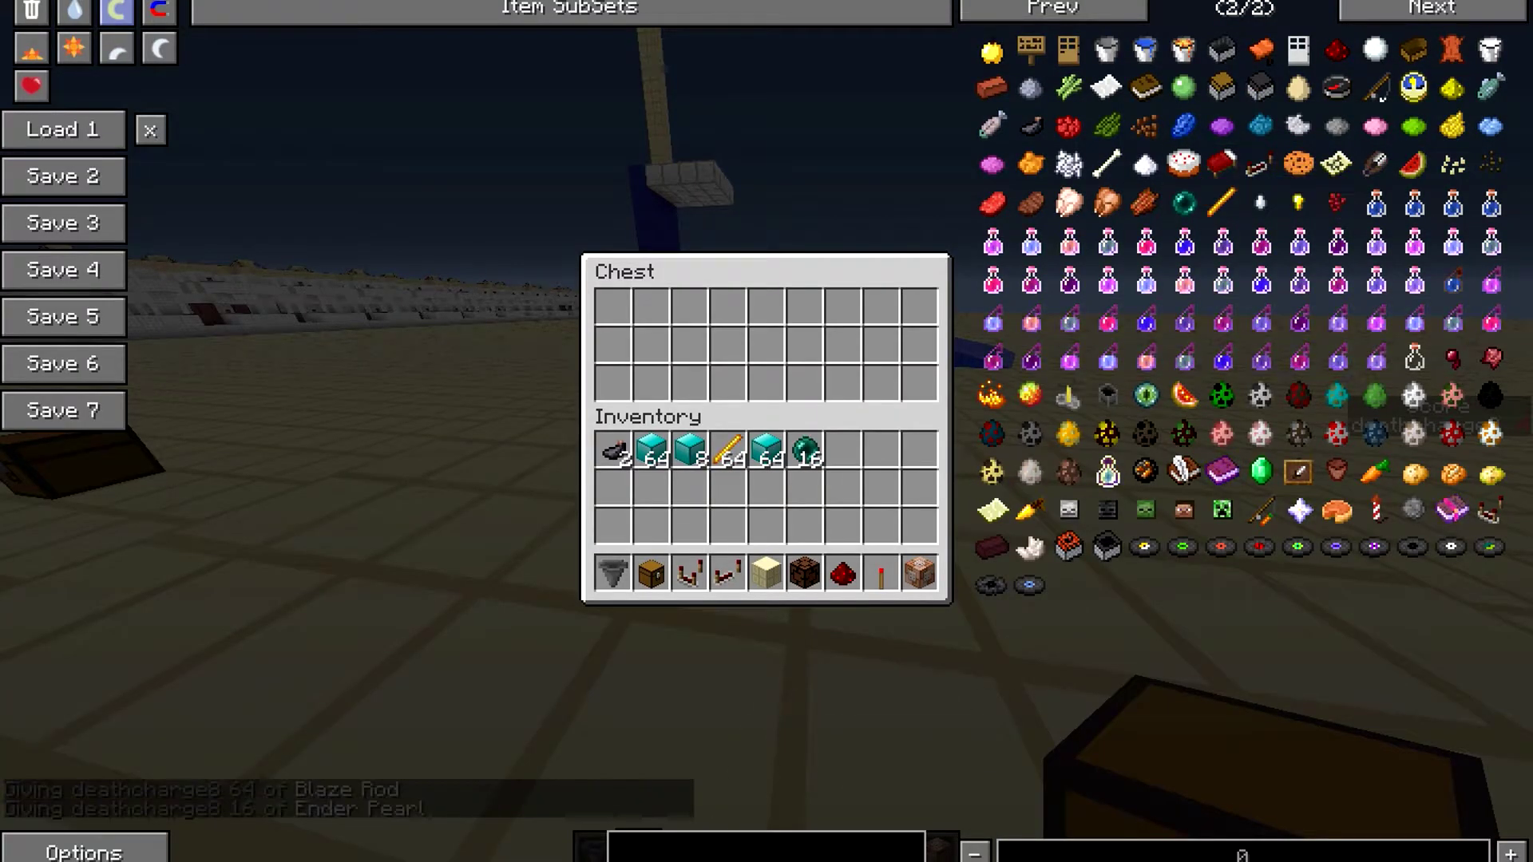
{"action": "key", "text": "e"}
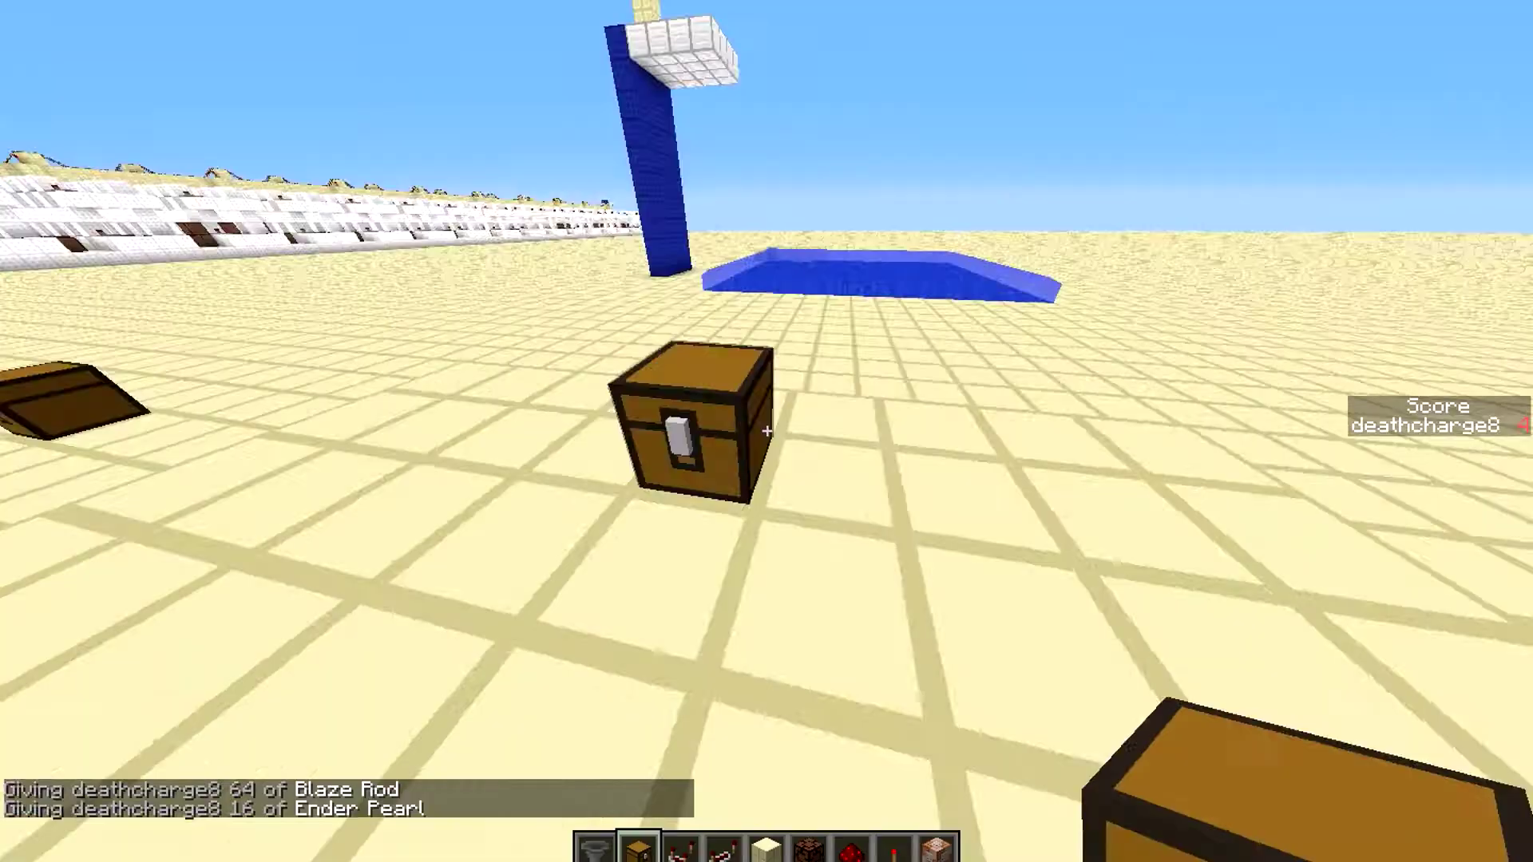
{"action": "right_click", "coordinate": [766, 431]}
{"action": "key", "text": "e"}
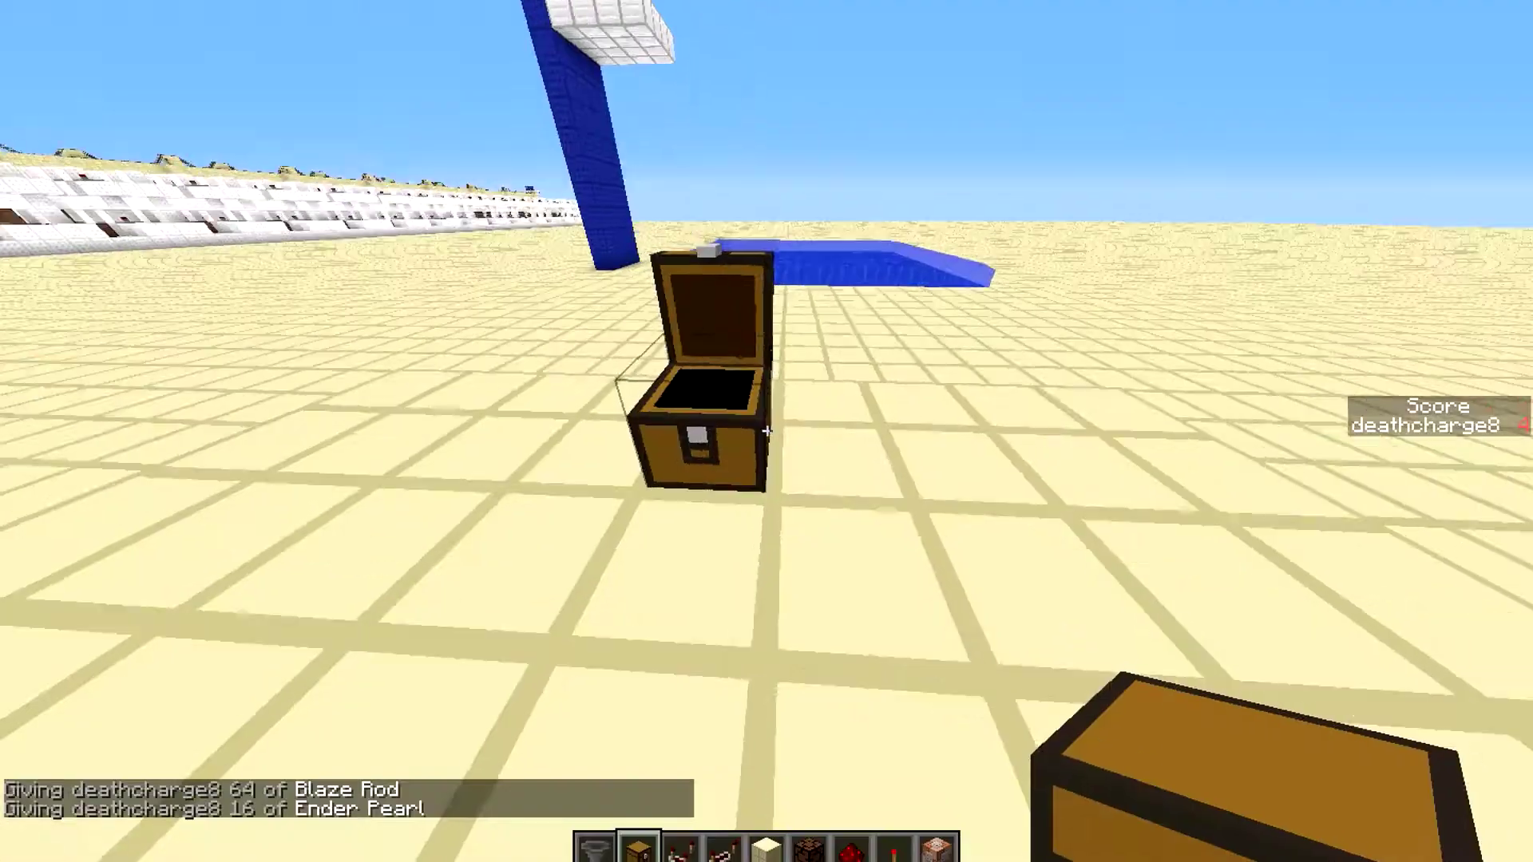
{"action": "right_click", "coordinate": [767, 431]}
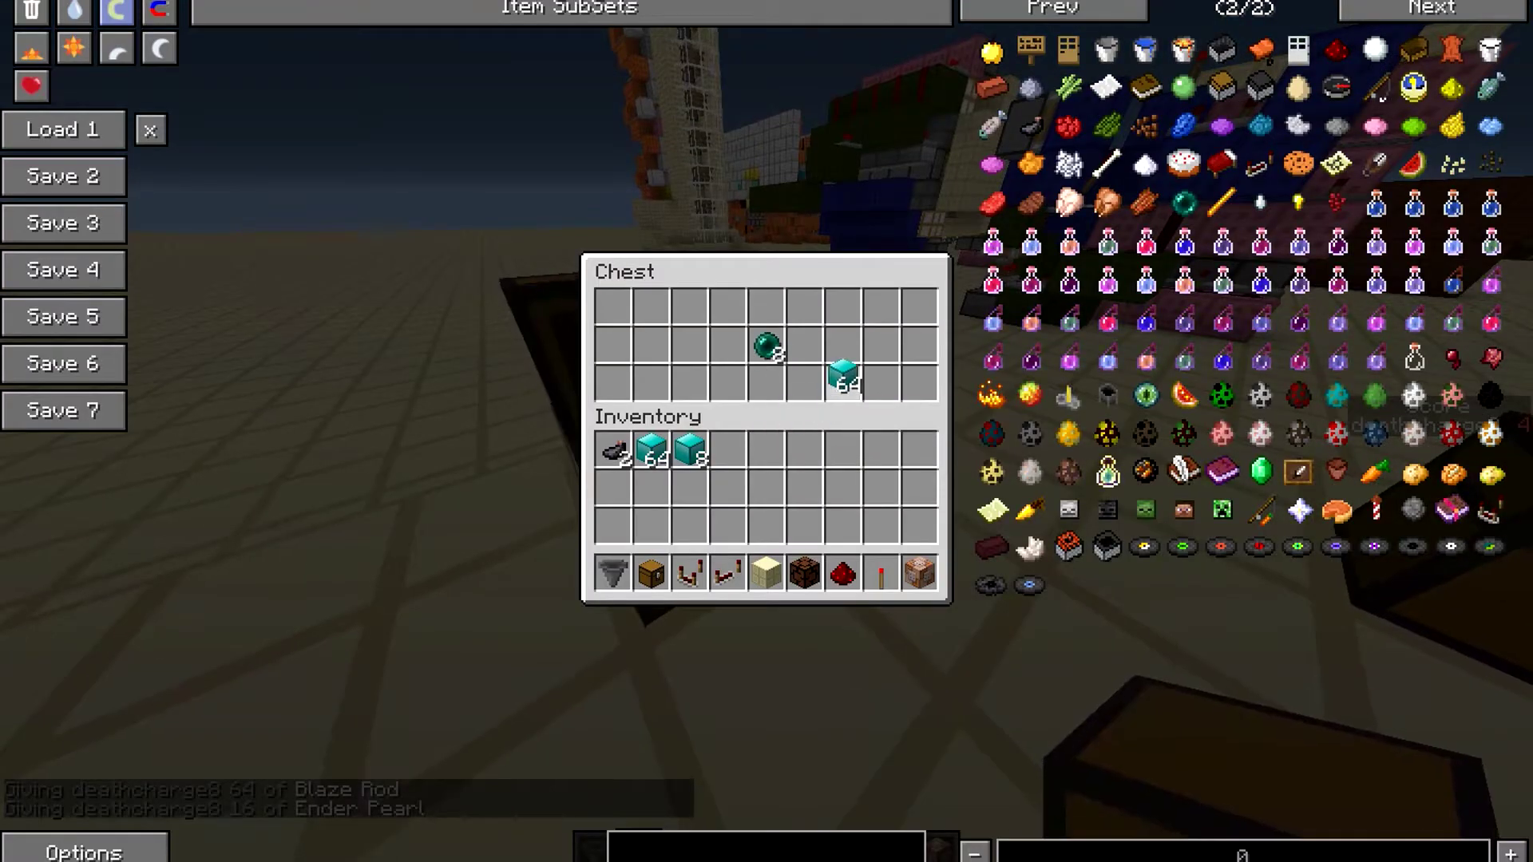
{"action": "key", "text": "e"}
Put the ink sacs and the redstone dust into the third chest beside the hole.
{"action": "right_click", "coordinate": [767, 431]}
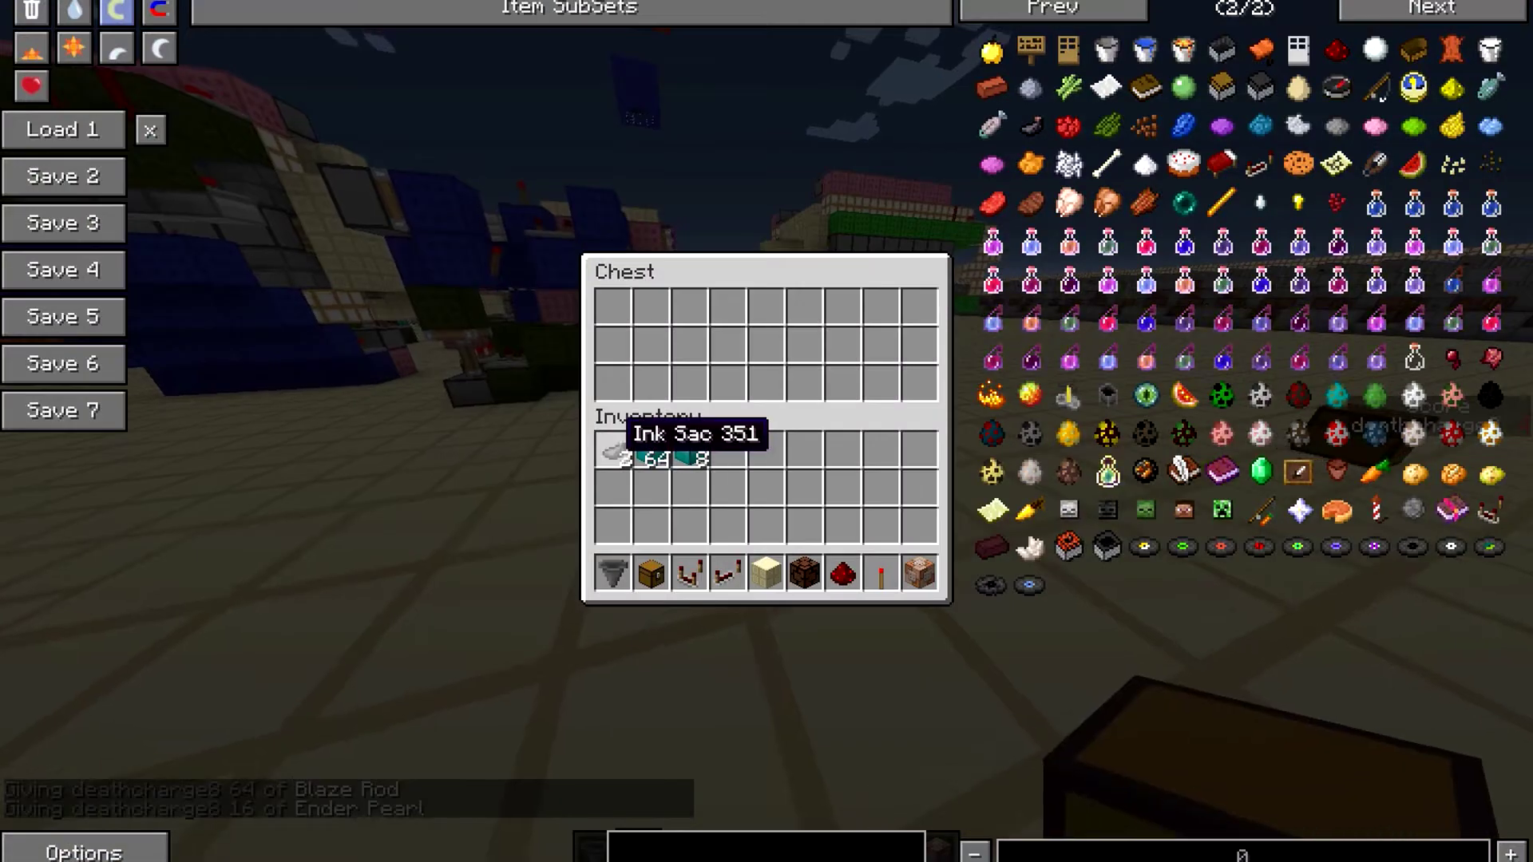
{"action": "left_click", "coordinate": [846, 570]}
{"action": "left_click", "coordinate": [767, 346]}
{"action": "key", "text": "e"}
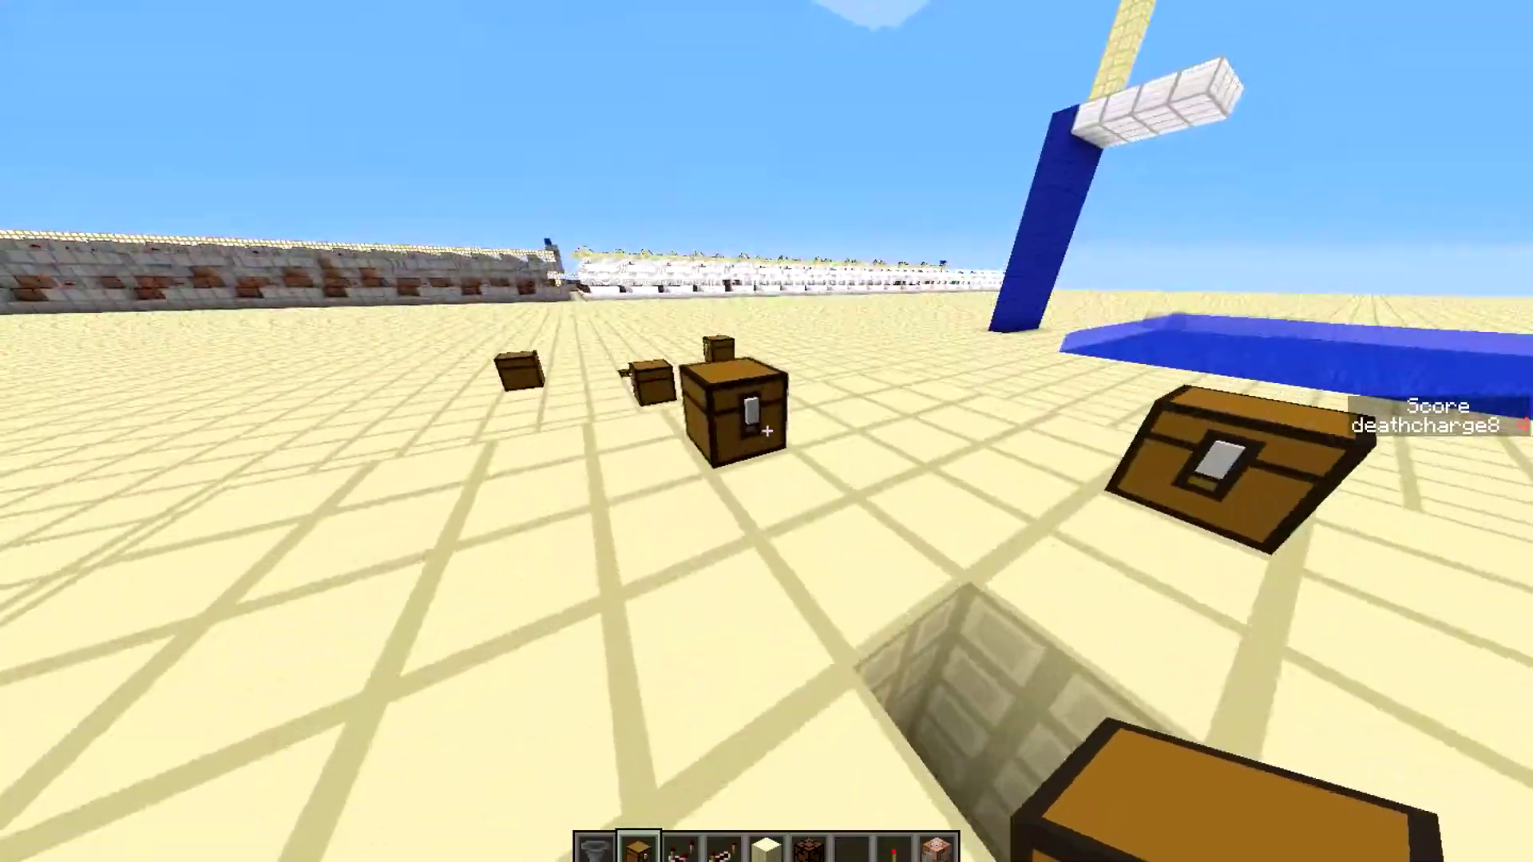
Stock the fourth chest with a Splash Potion of Fire Resistance (6:00) and a Splash Potion of Regeneration.
{"action": "right_click", "coordinate": [766, 432]}
{"action": "left_click", "coordinate": [1032, 321]}
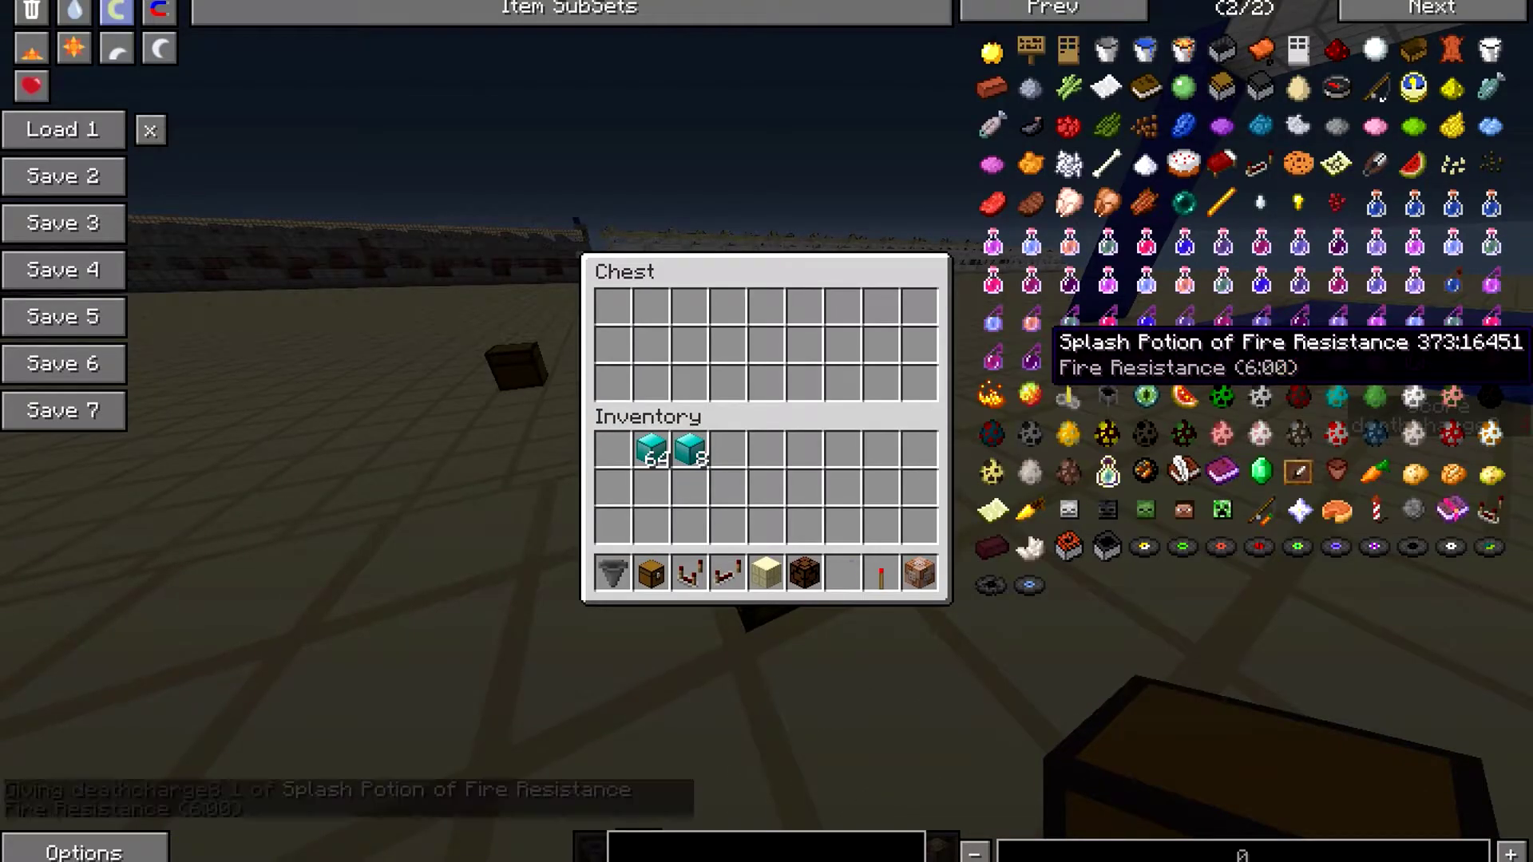
{"action": "left_click", "coordinate": [1068, 359]}
{"action": "left_click", "coordinate": [612, 449], "text": "shift"}
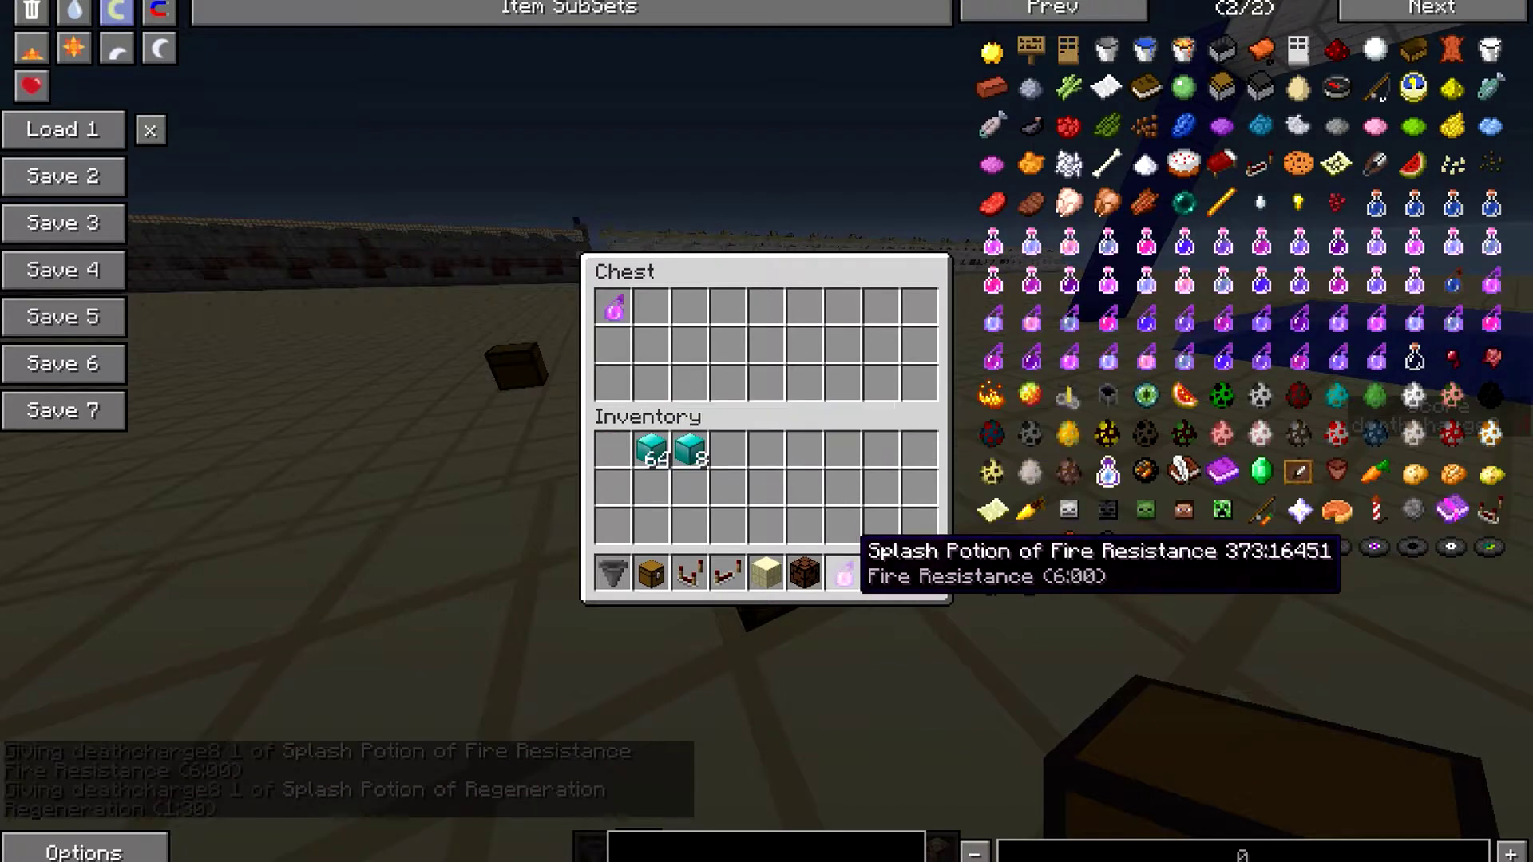
{"action": "left_click", "coordinate": [843, 574], "text": "shift"}
{"action": "key", "text": "e"}
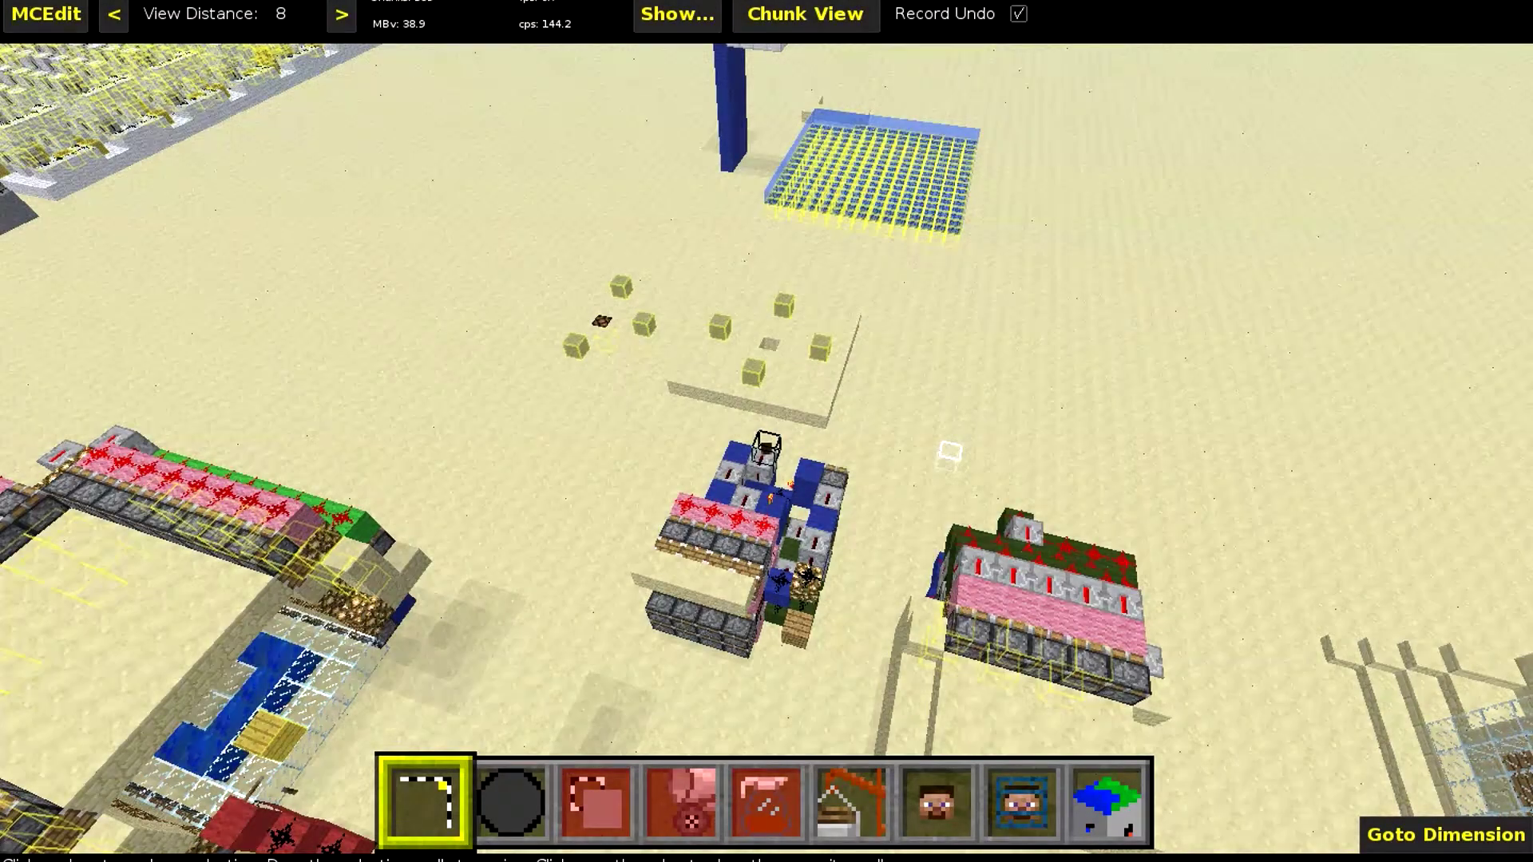
Switch to MCEdit and examine the four filled chests around the hole from above.
{"action": "right_click", "coordinate": [950, 452]}
{"action": "key", "text": "d"}
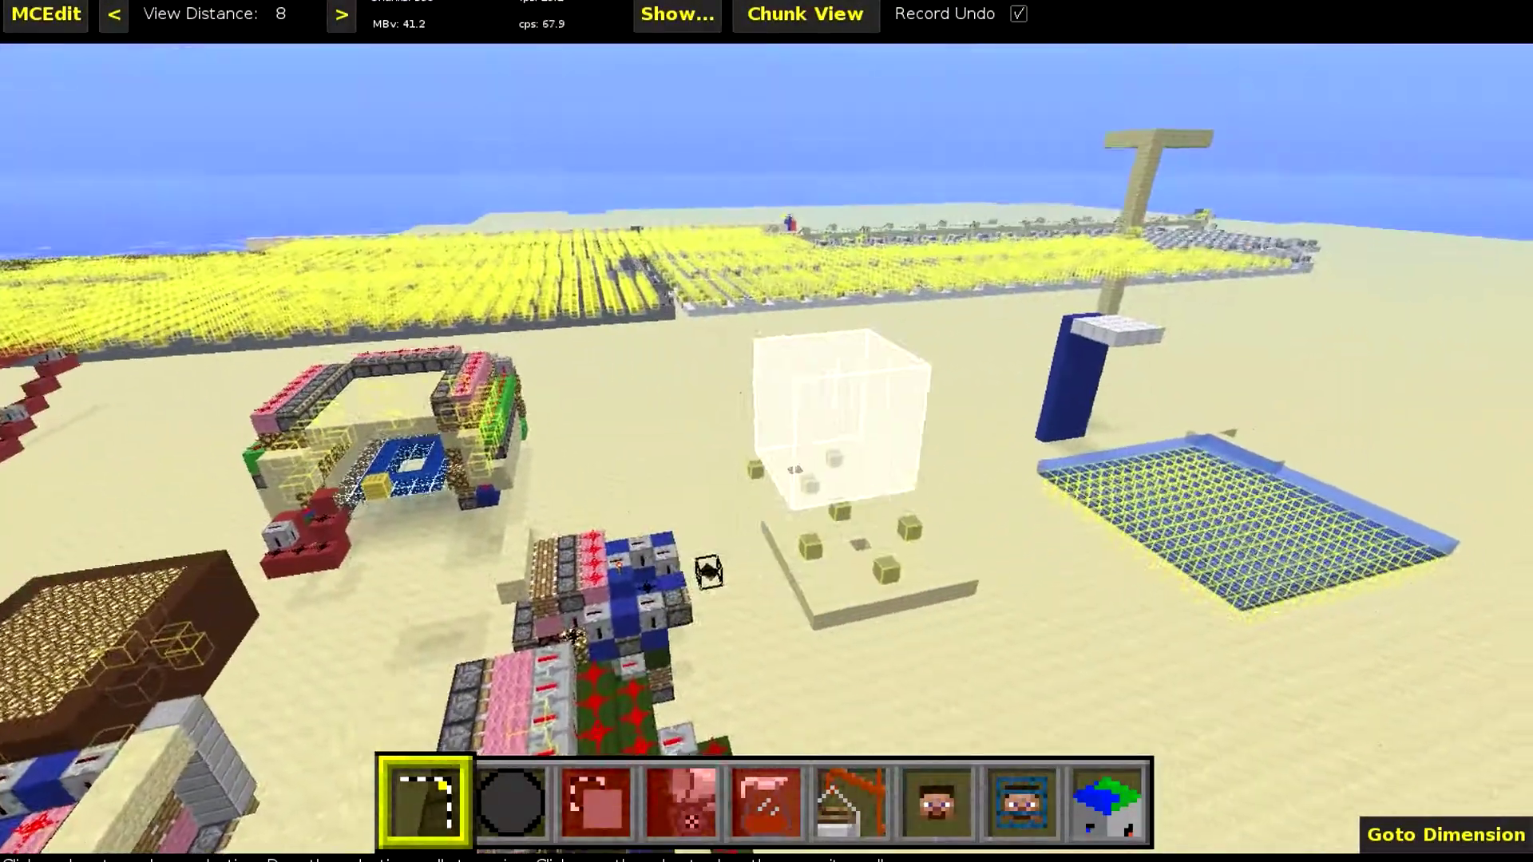
{"action": "key", "text": "w"}
{"action": "right_click_drag", "start_coordinate": [771, 551], "coordinate": [781, 489]}
{"action": "key", "text": "w"}
{"action": "key", "text": "s"}
{"action": "right_click", "coordinate": [741, 449]}
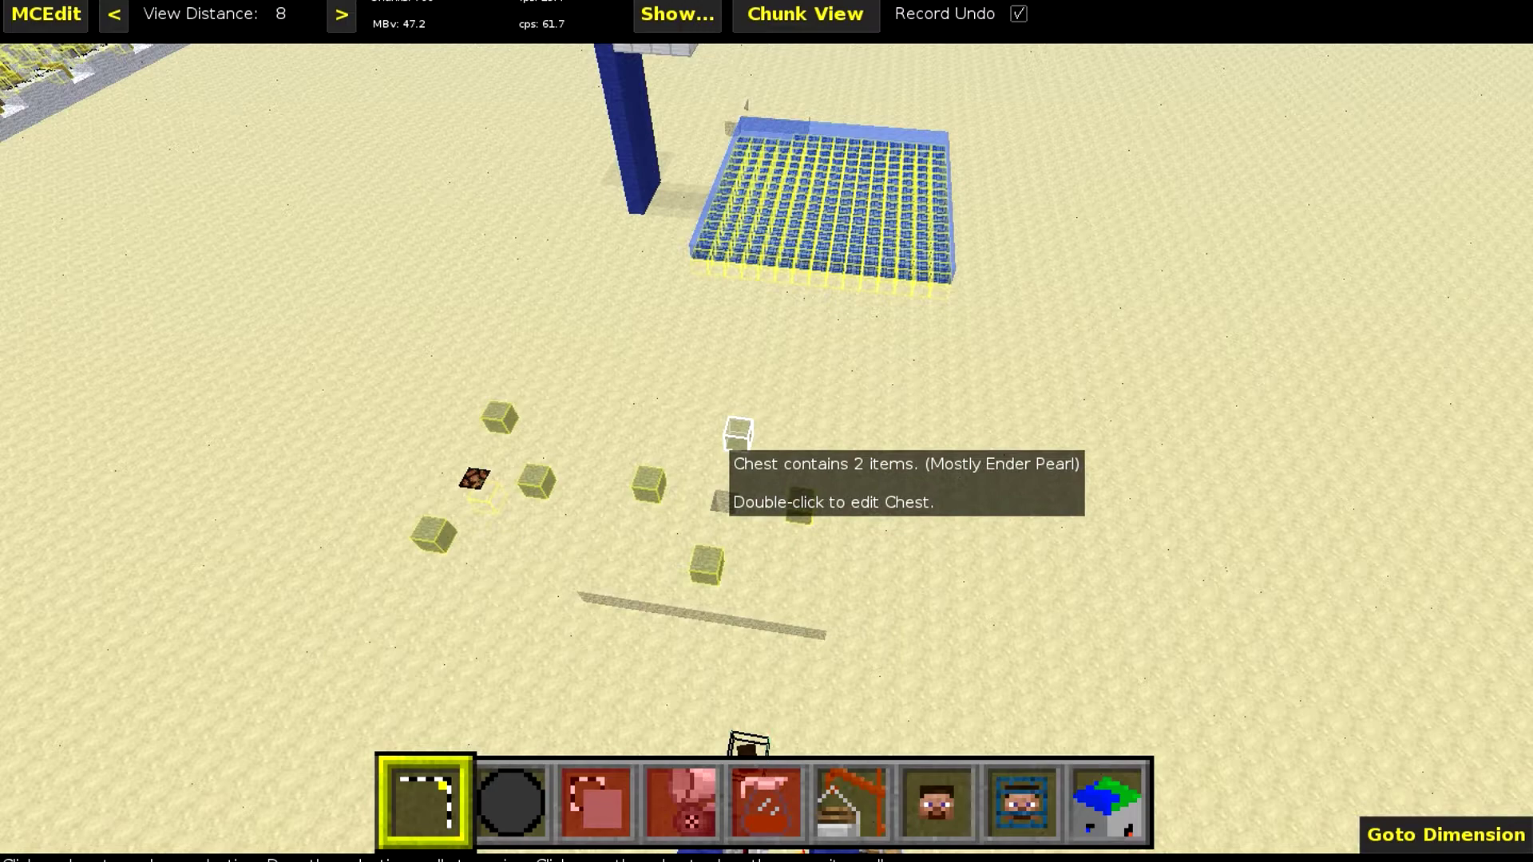
{"action": "key", "text": "w"}
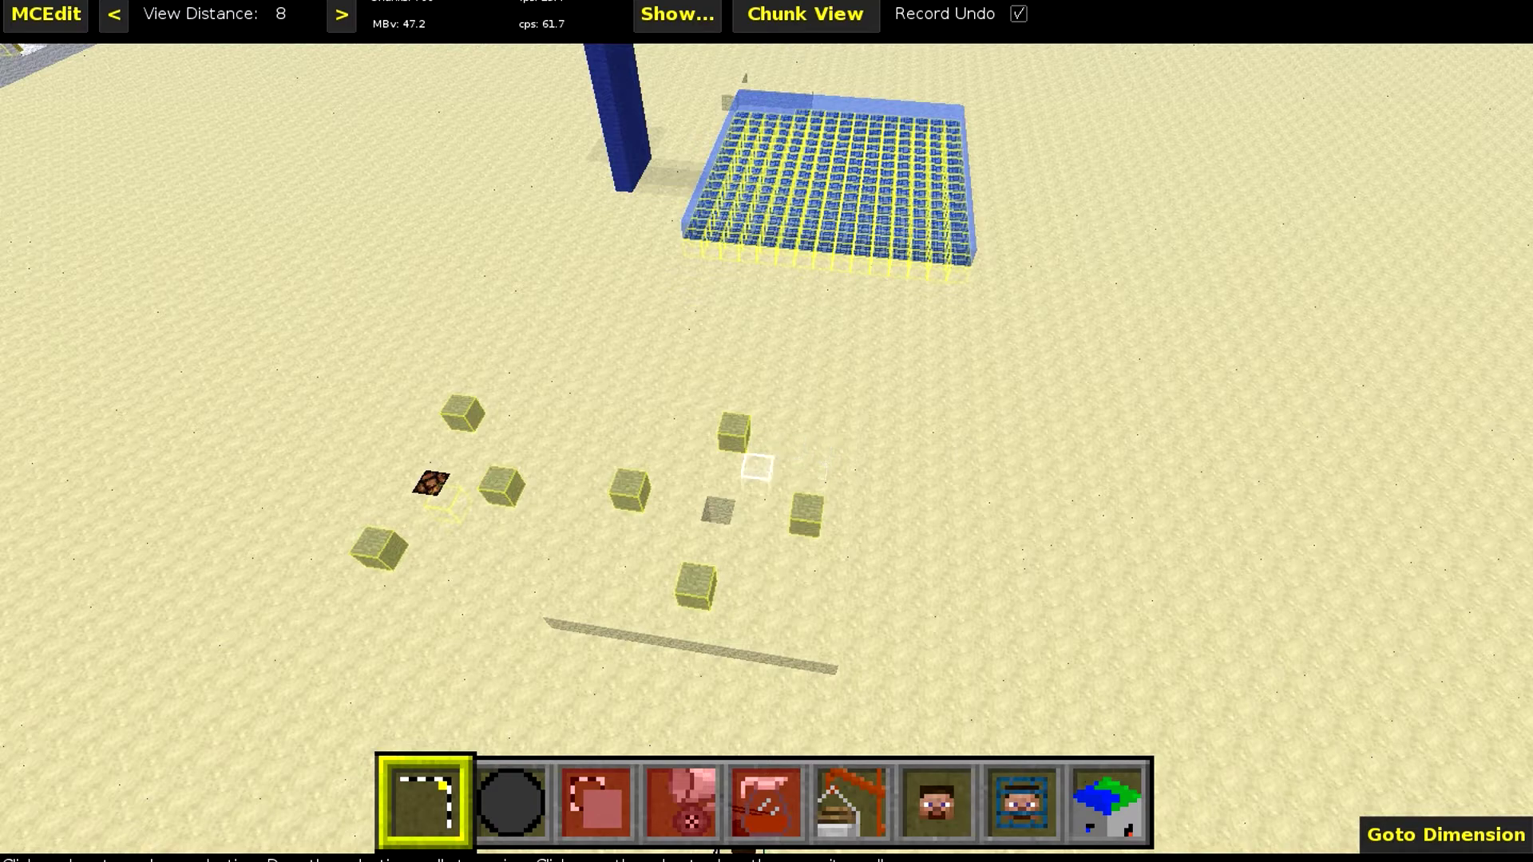
{"action": "right_click_drag", "start_coordinate": [733, 435], "coordinate": [685, 460]}
{"action": "key", "text": "w"}
{"action": "key", "text": "s"}
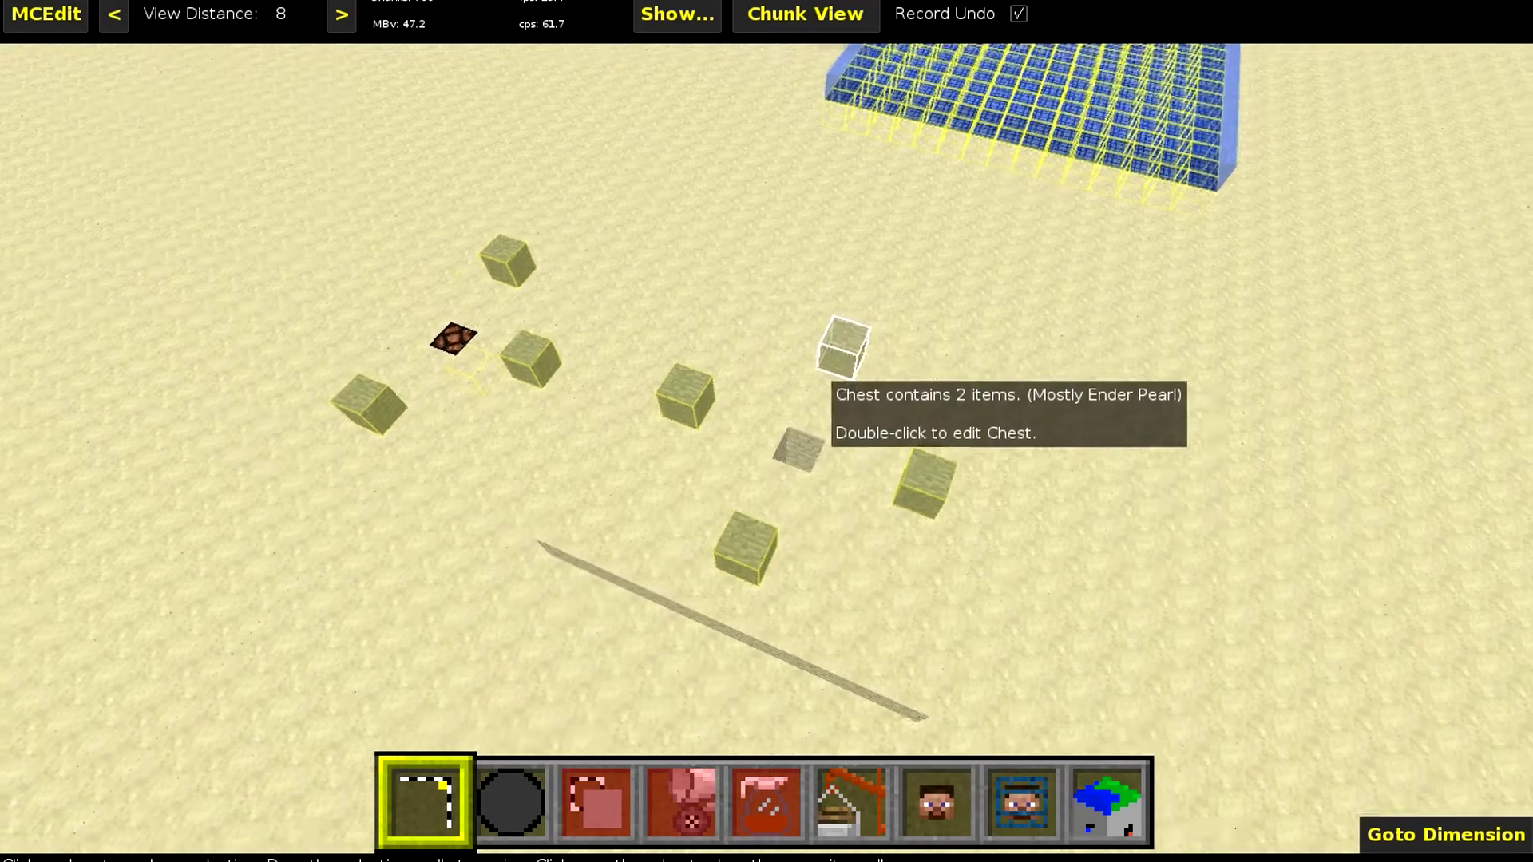
{"action": "key", "text": "d"}
{"action": "key", "text": "a"}
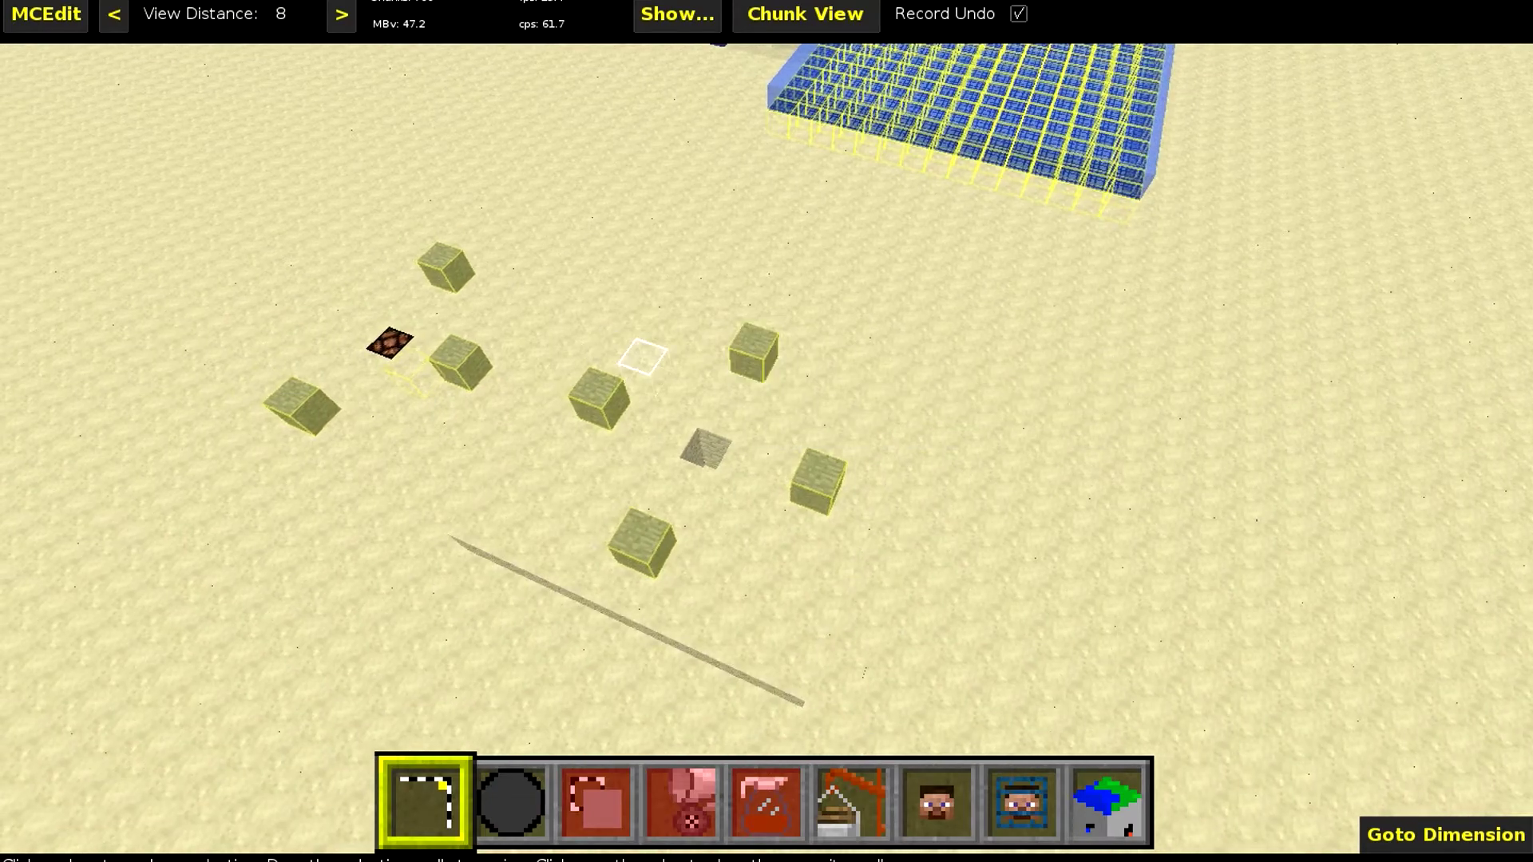
Select a box of about 10 × 10 blocks and 3 blocks high around the four filled chests.
{"action": "left_click_drag", "start_coordinate": [641, 302], "coordinate": [790, 659]}
{"action": "left_click_drag", "start_coordinate": [707, 531], "coordinate": [707, 555]}
{"action": "right_click", "coordinate": [706, 555]}
{"action": "key", "text": "d"}
{"action": "key", "text": "s"}
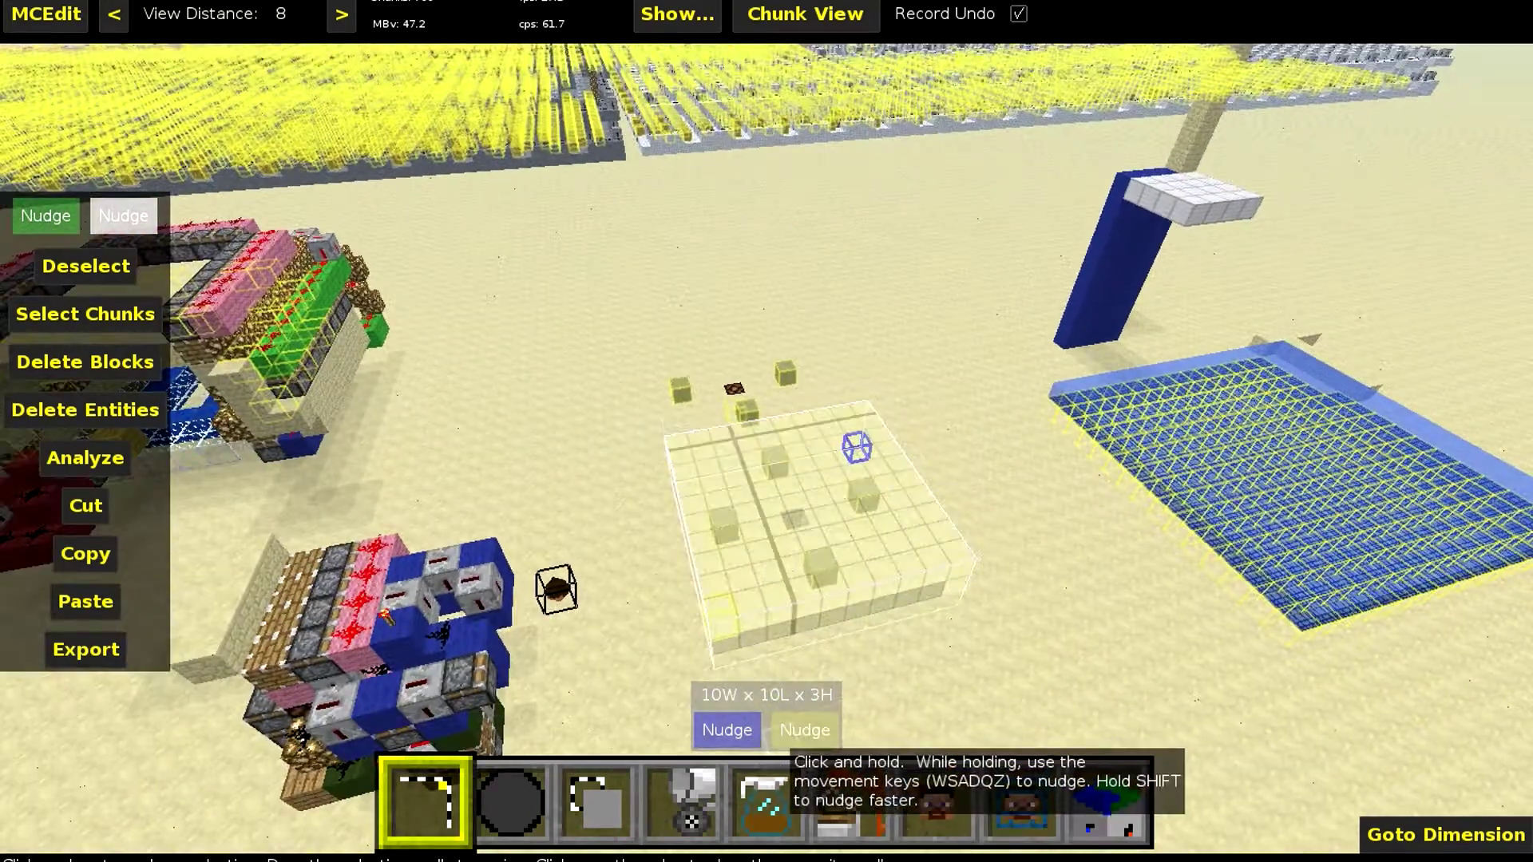
Reduce the selection's height to 1 block so that it covers only the layer containing the chests.
{"action": "left_click", "coordinate": [786, 738]}
{"action": "key", "text": "q"}
{"action": "key", "text": "z"}
{"action": "left_click", "coordinate": [731, 738]}
{"action": "key", "text": "q"}
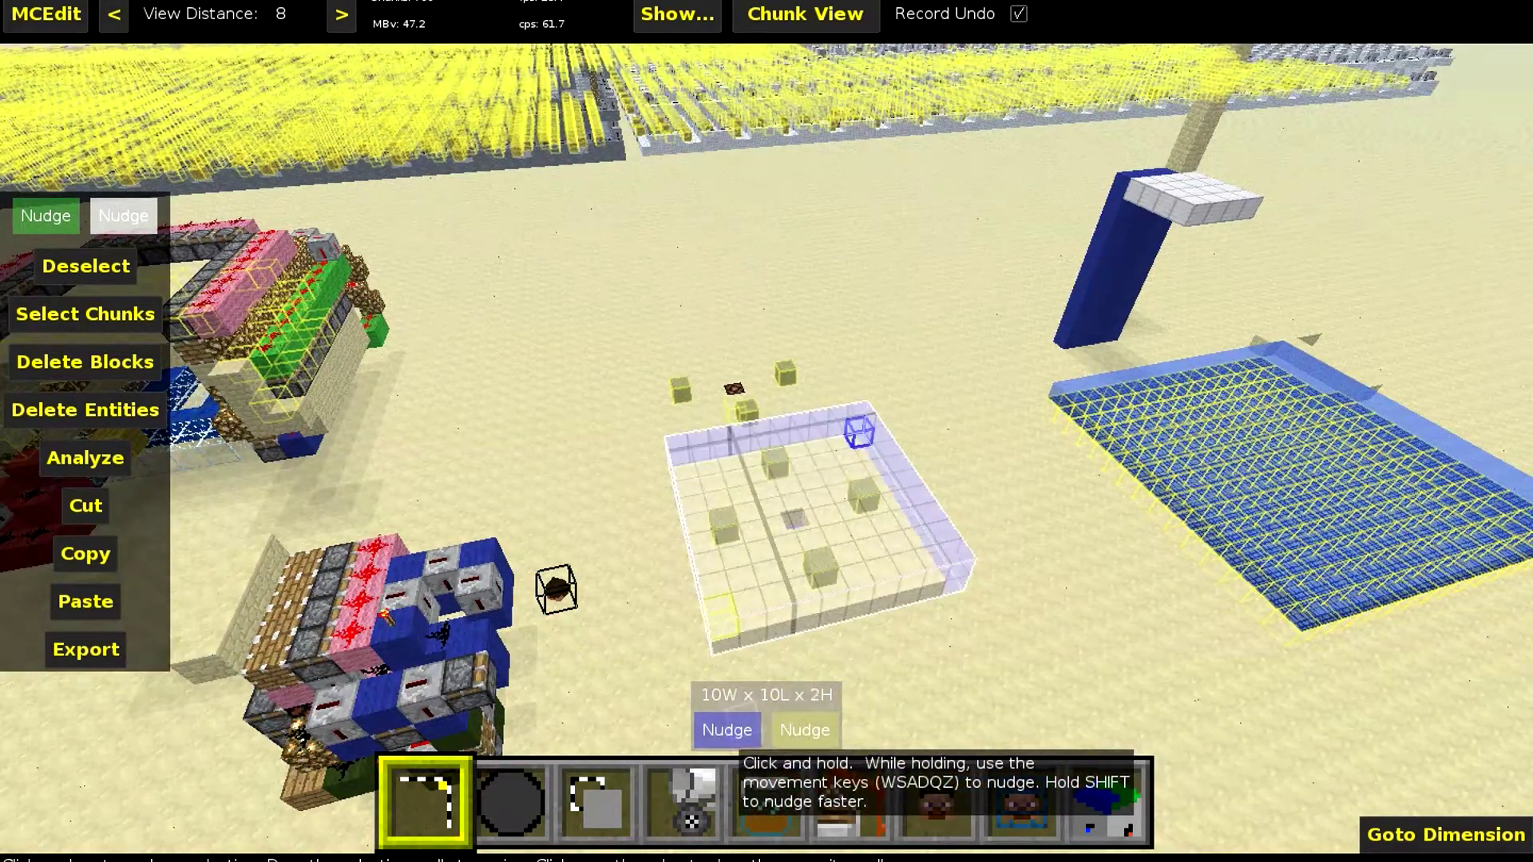
{"action": "right_click", "coordinate": [739, 543]}
{"action": "key", "text": "w"}
{"action": "key", "text": "a"}
{"action": "key", "text": "a"}
{"action": "right_click", "coordinate": [767, 431]}
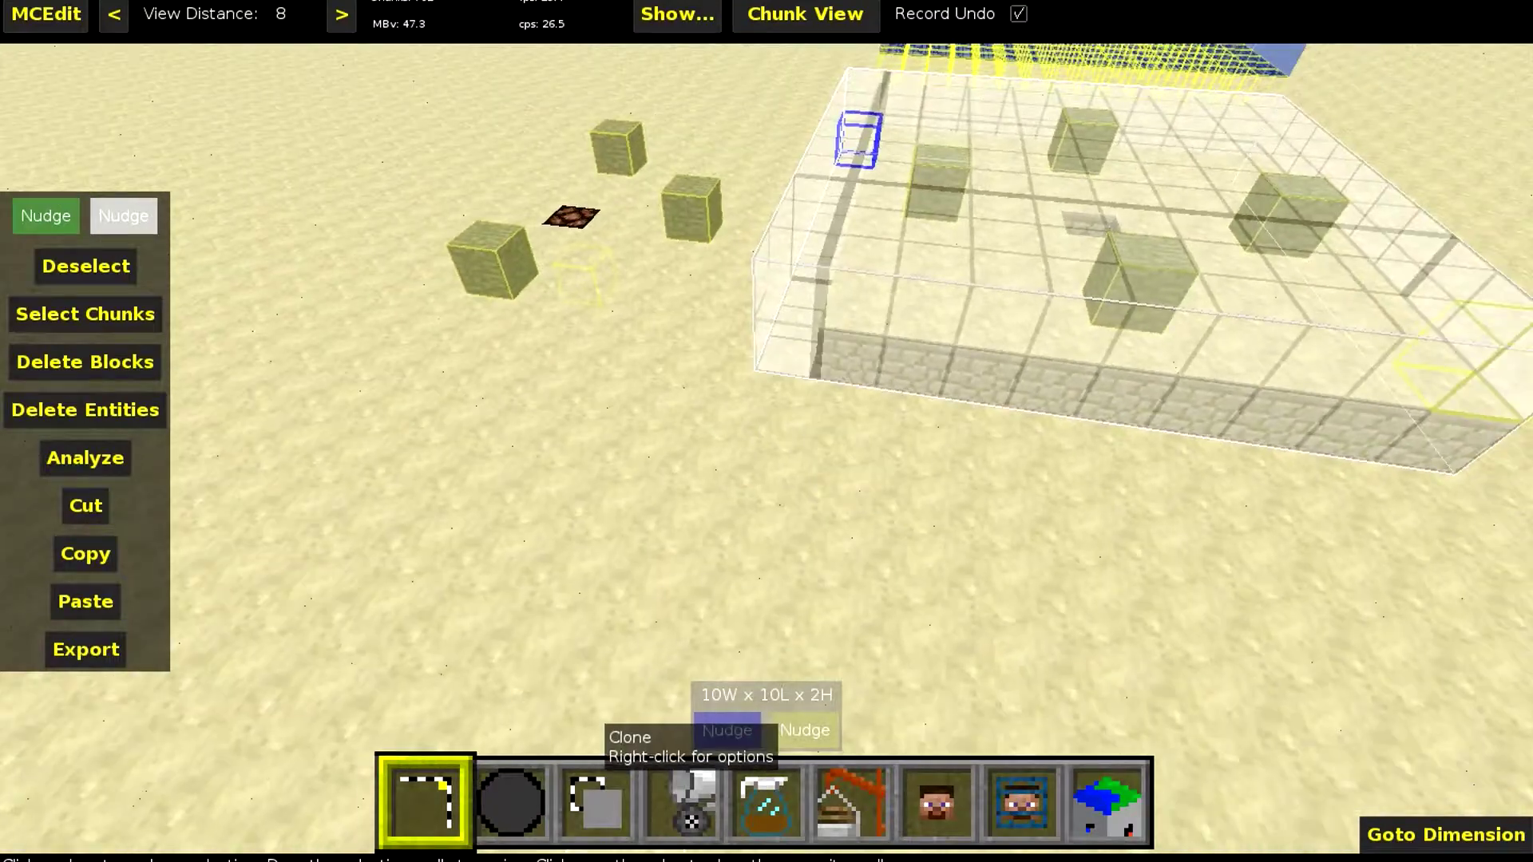
{"action": "left_click", "coordinate": [715, 739]}
{"action": "key", "text": "q"}
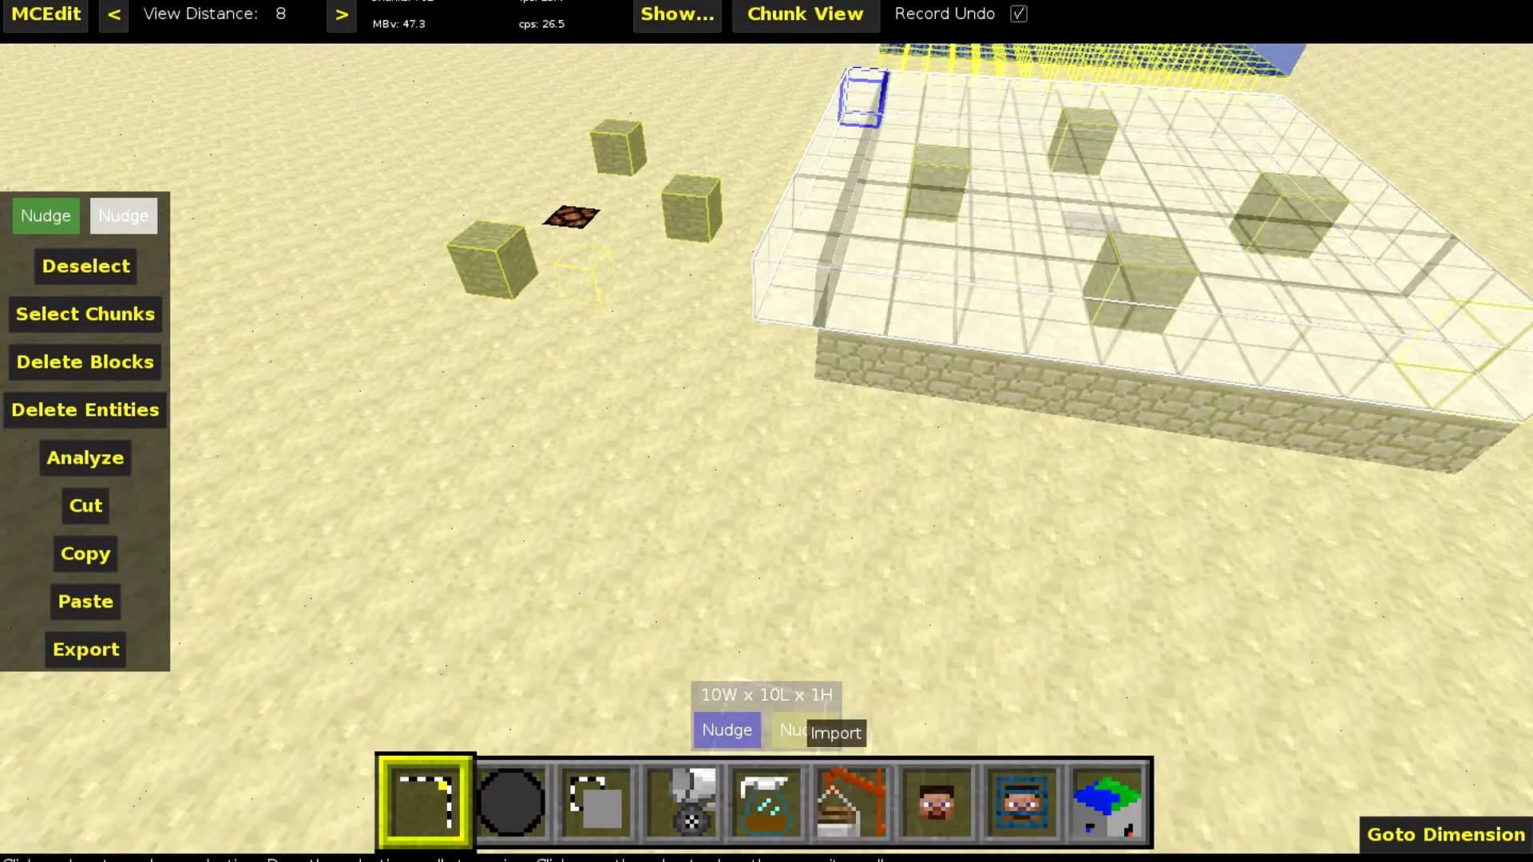
Trim the selection's edges to 7 wide by 7 long so that it tightly encloses the four chests.
{"action": "left_click", "coordinate": [803, 735]}
{"action": "key", "text": "d"}
{"action": "key", "text": "a"}
{"action": "key", "text": "a"}
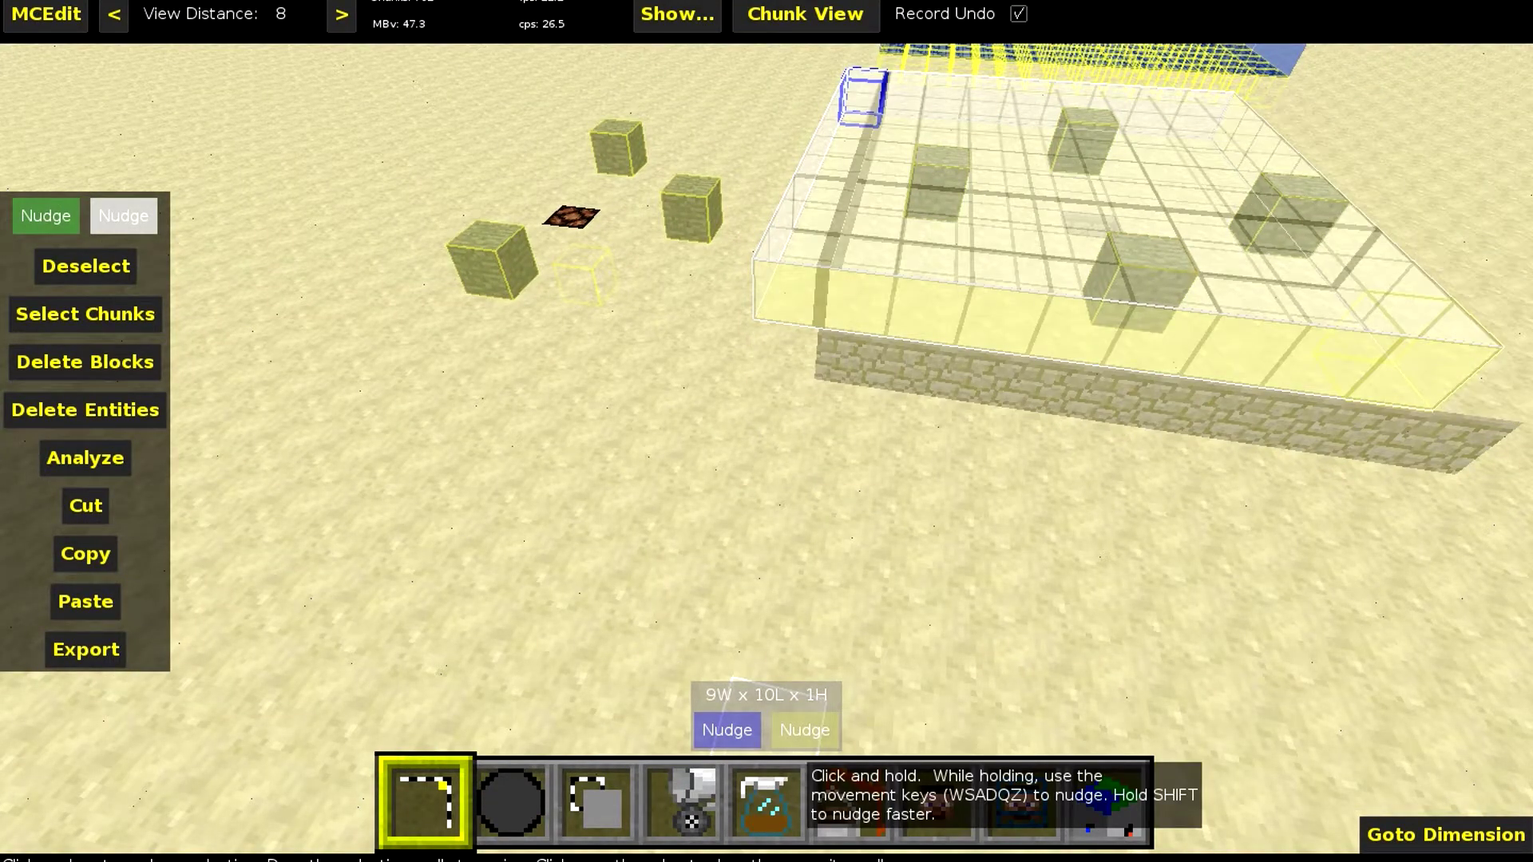
{"action": "key", "text": "w"}
{"action": "left_click", "coordinate": [731, 736]}
{"action": "key", "text": "d"}
{"action": "key", "text": "d"}
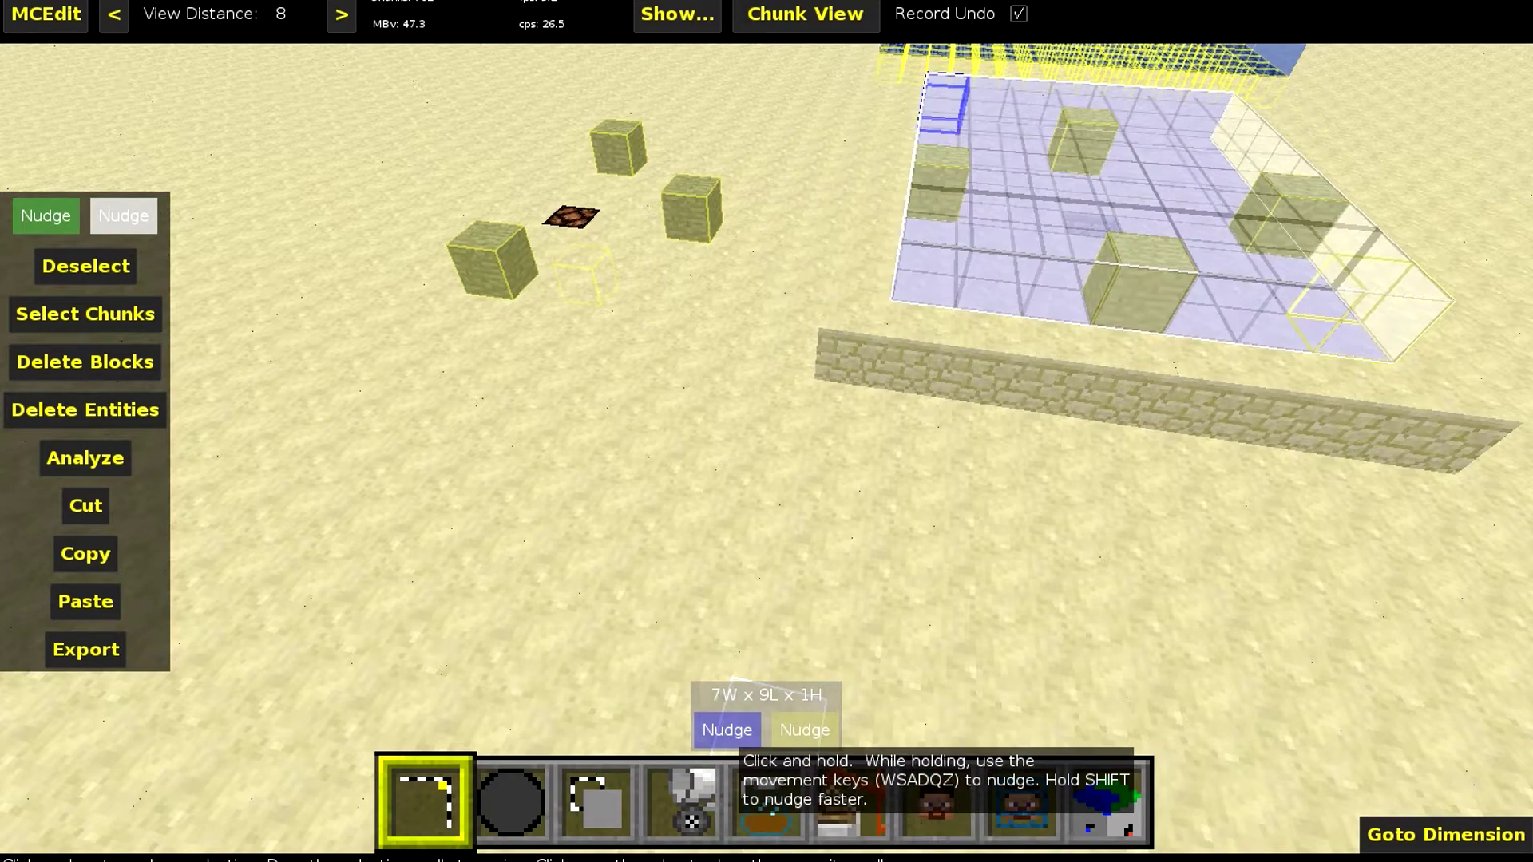
{"action": "key", "text": "s"}
{"action": "key", "text": "s"}
{"action": "key", "text": "d"}
{"action": "key", "text": "s"}
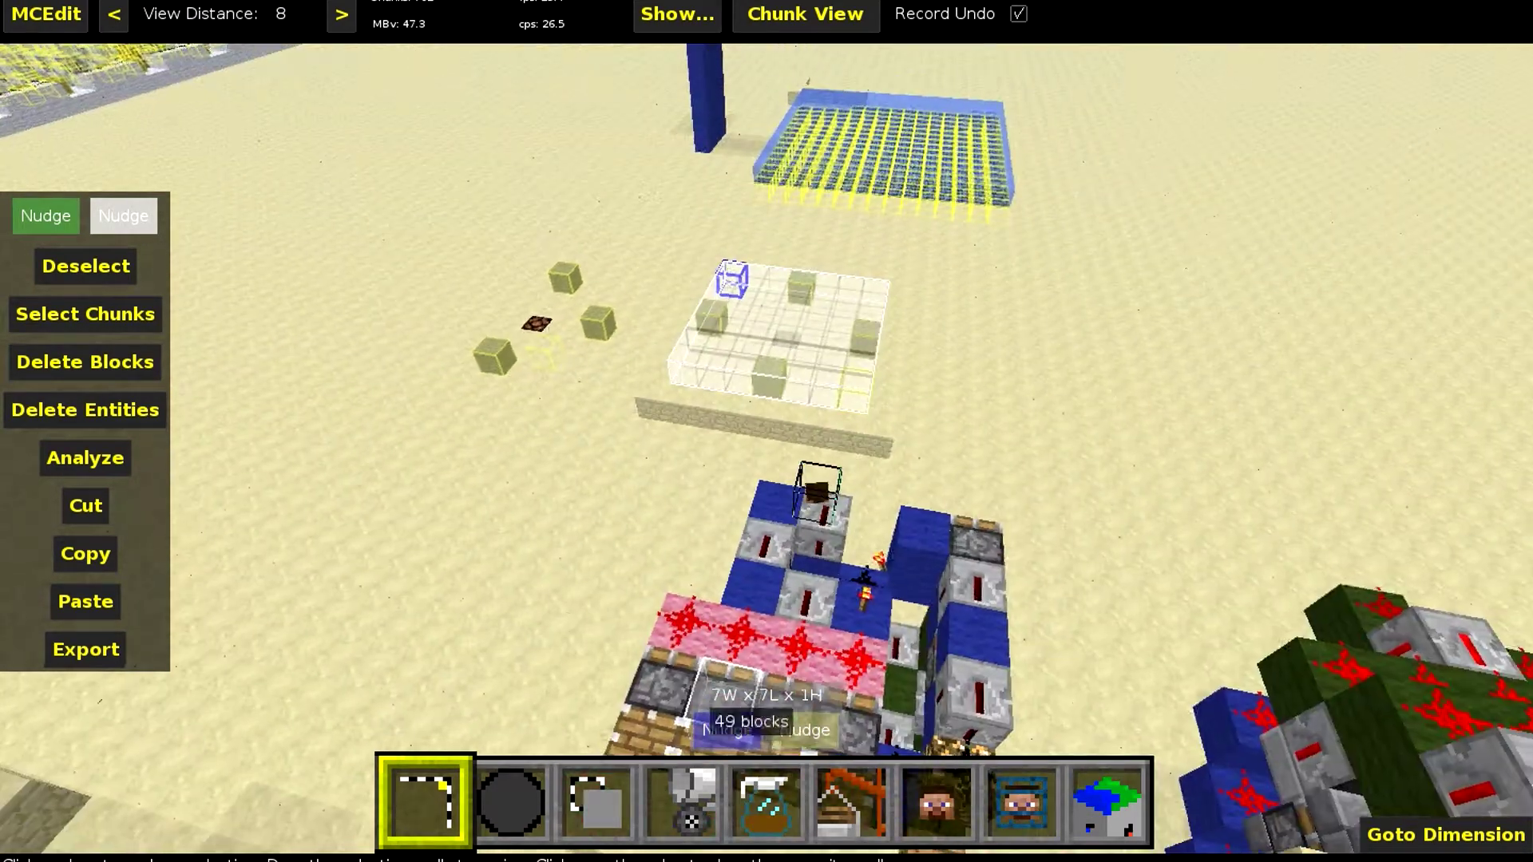
Apply the Sandify filter to the selected chests with Ticks Since Spawn 1 and without Include Air or Drop Item.
{"action": "key", "text": "w"}
{"action": "key", "text": "w"}
{"action": "key", "text": "s"}
{"action": "right_click", "coordinate": [767, 431]}
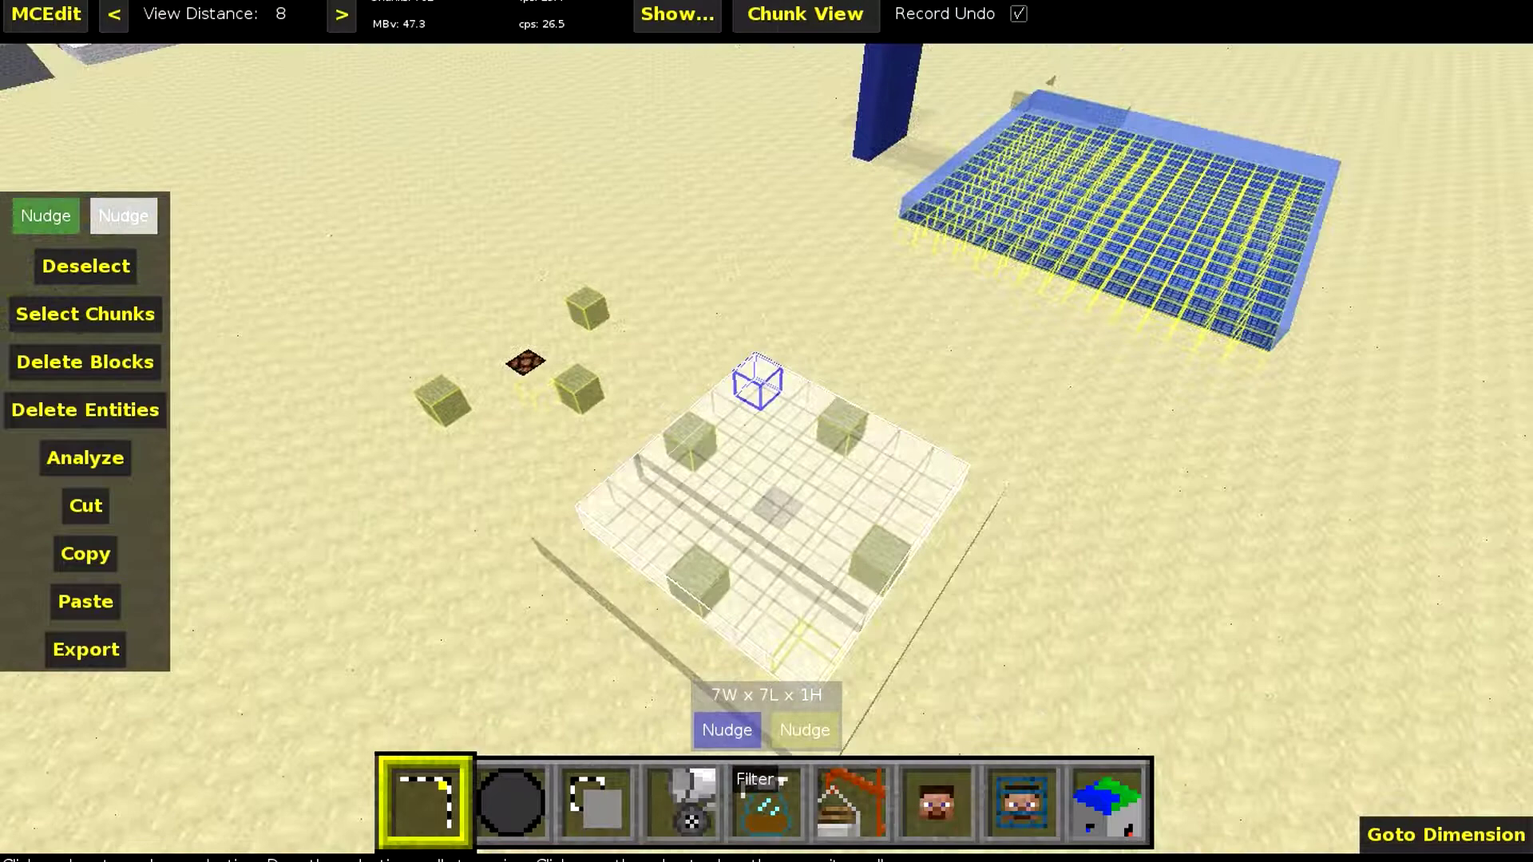
{"action": "left_click", "coordinate": [771, 797]}
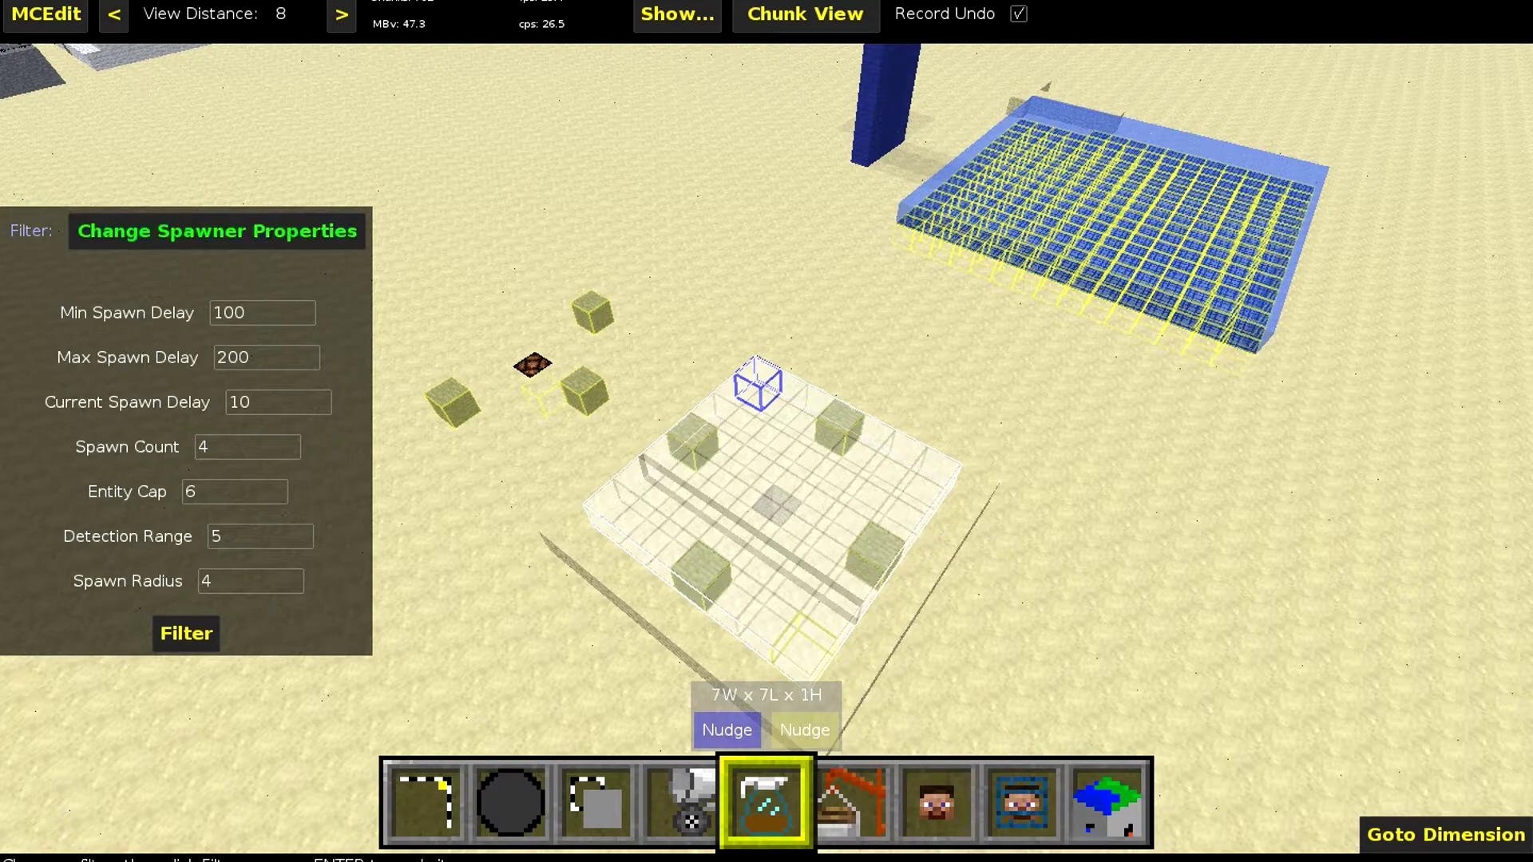
{"action": "left_click", "coordinate": [217, 234]}
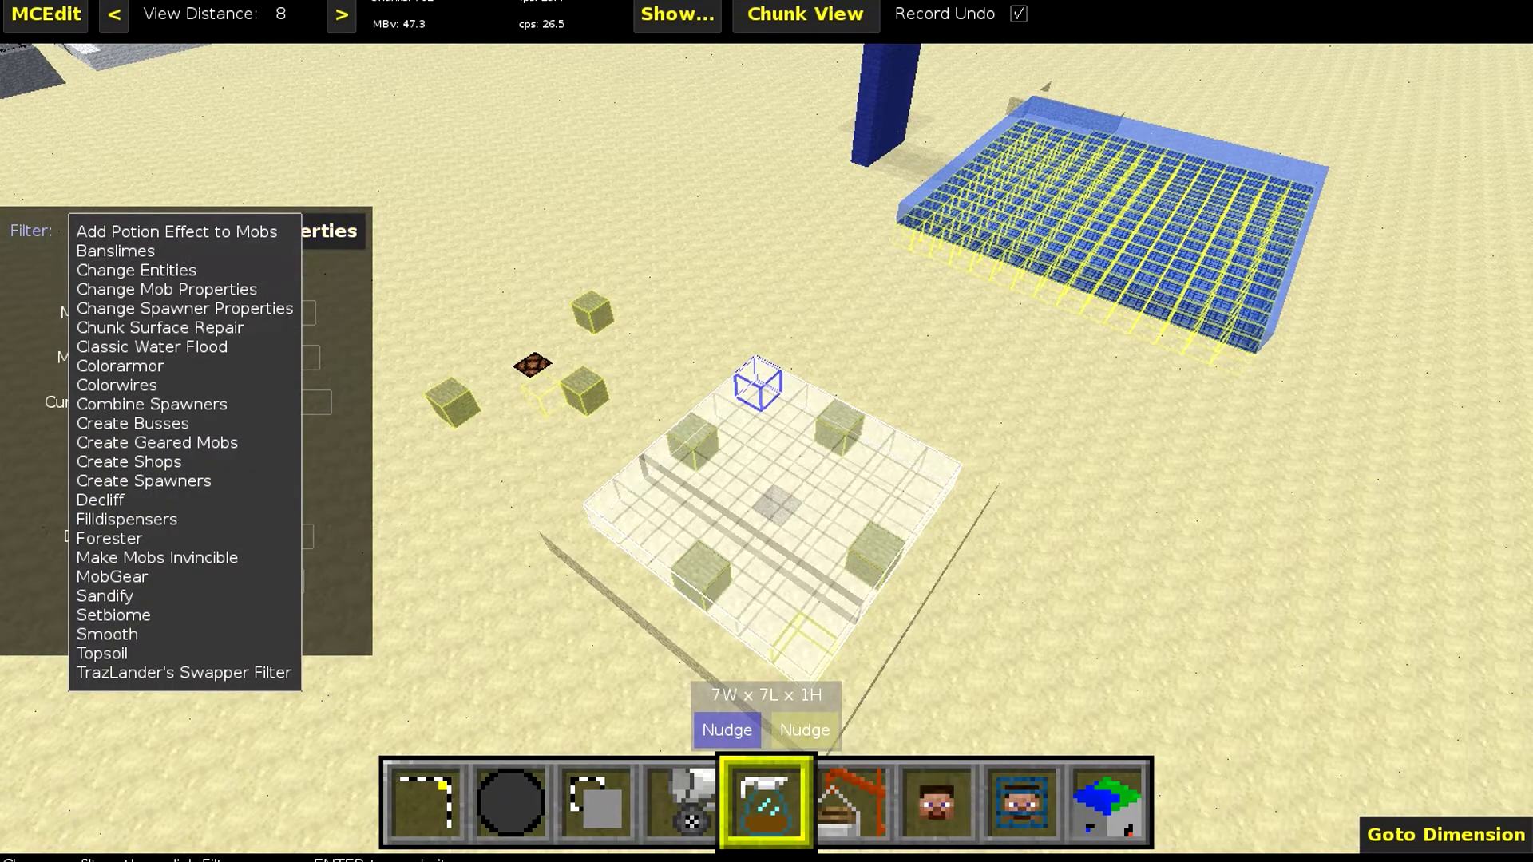
{"action": "left_click", "coordinate": [183, 231]}
{"action": "left_click", "coordinate": [183, 231]}
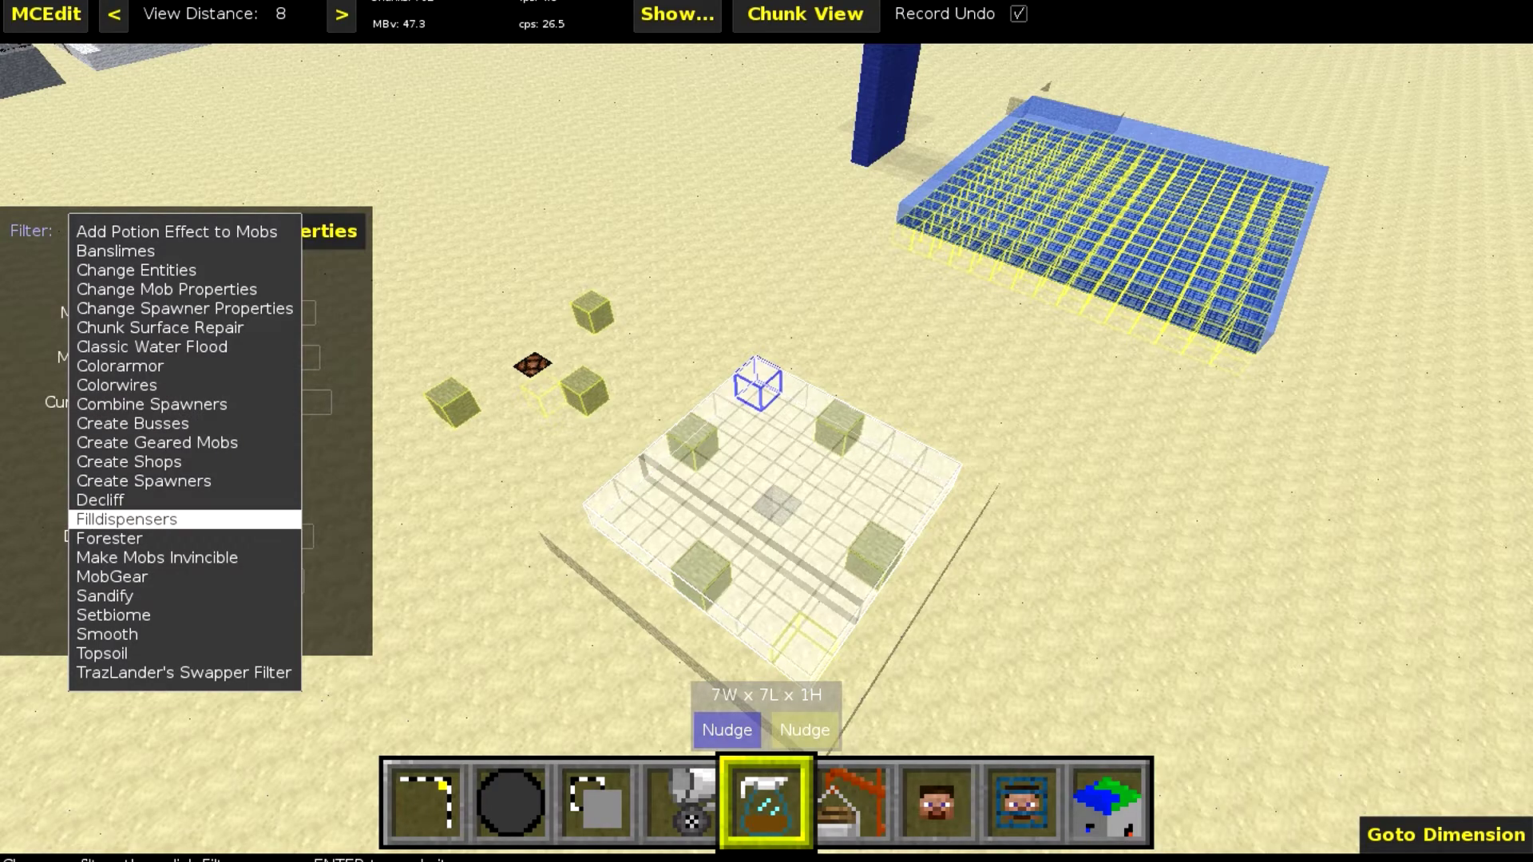
{"action": "left_click", "coordinate": [104, 596]}
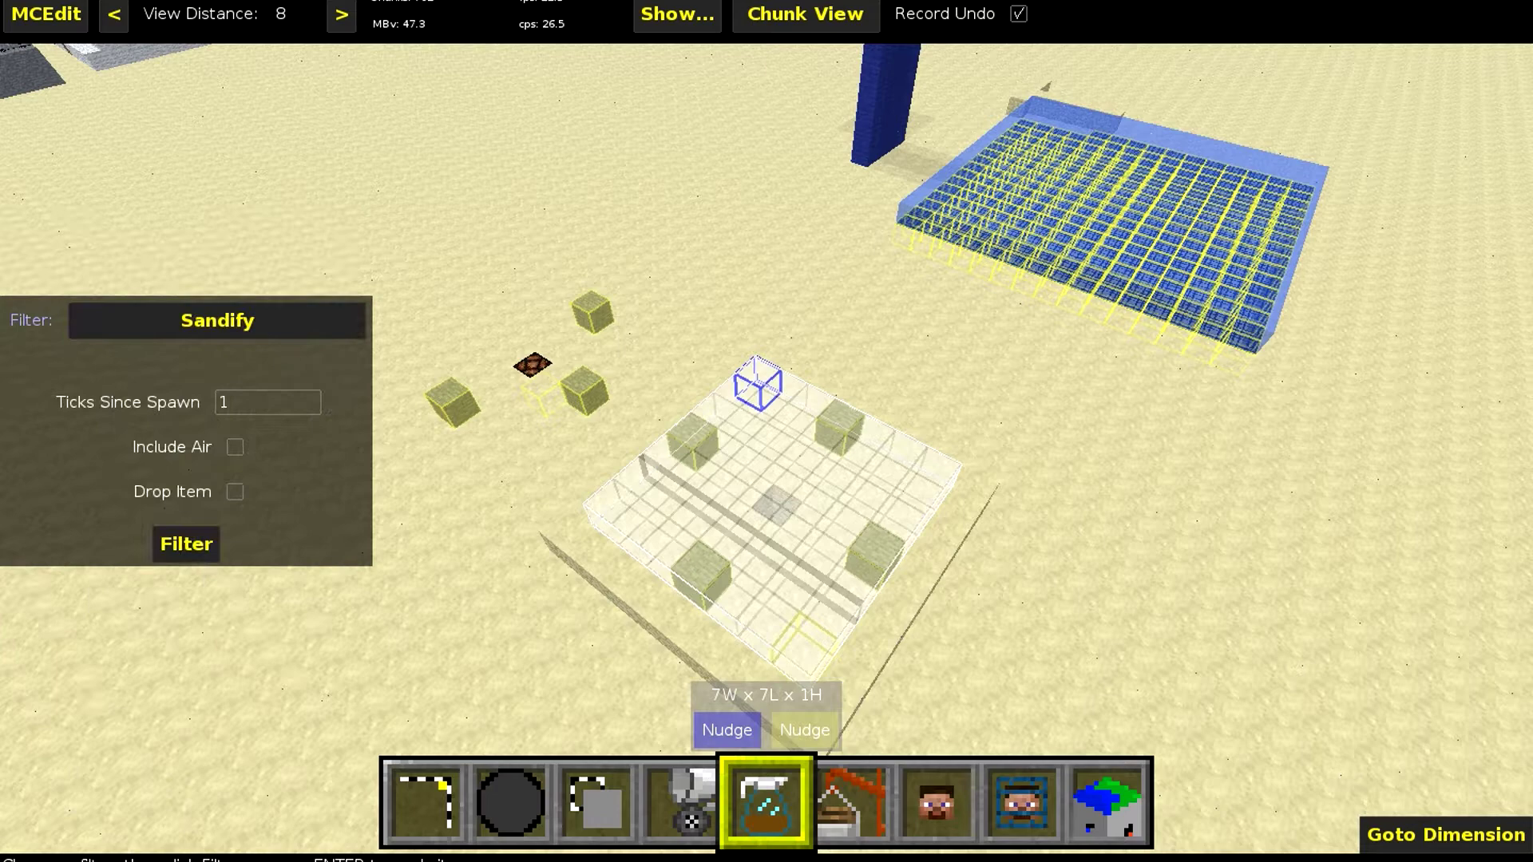
{"action": "left_click", "coordinate": [186, 543]}
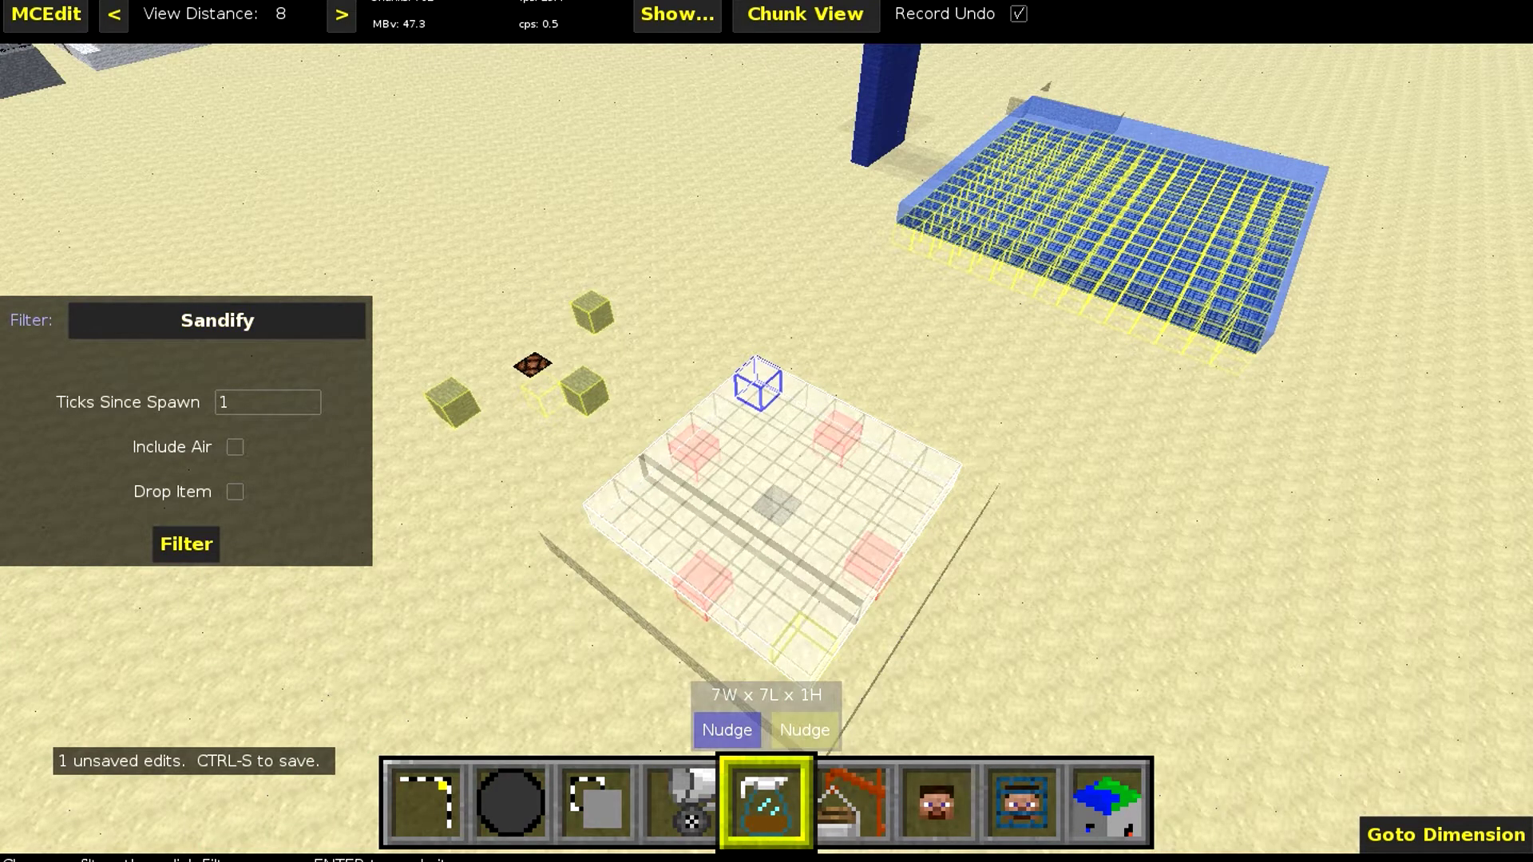
Apply the Create Spawners filter to the selection with position data included.
{"action": "left_click", "coordinate": [216, 320]}
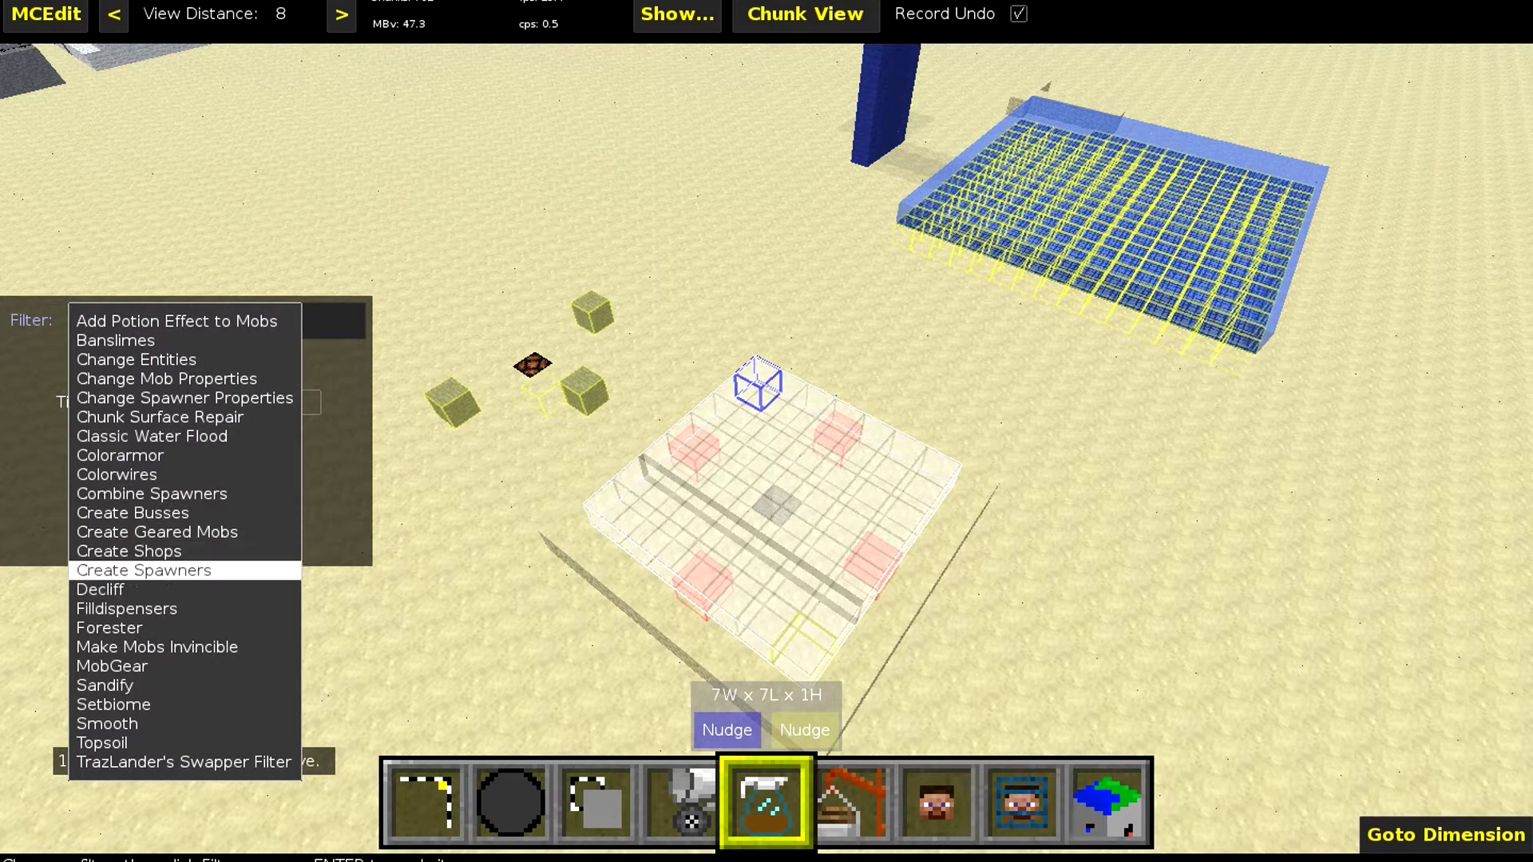
{"action": "left_click", "coordinate": [144, 571]}
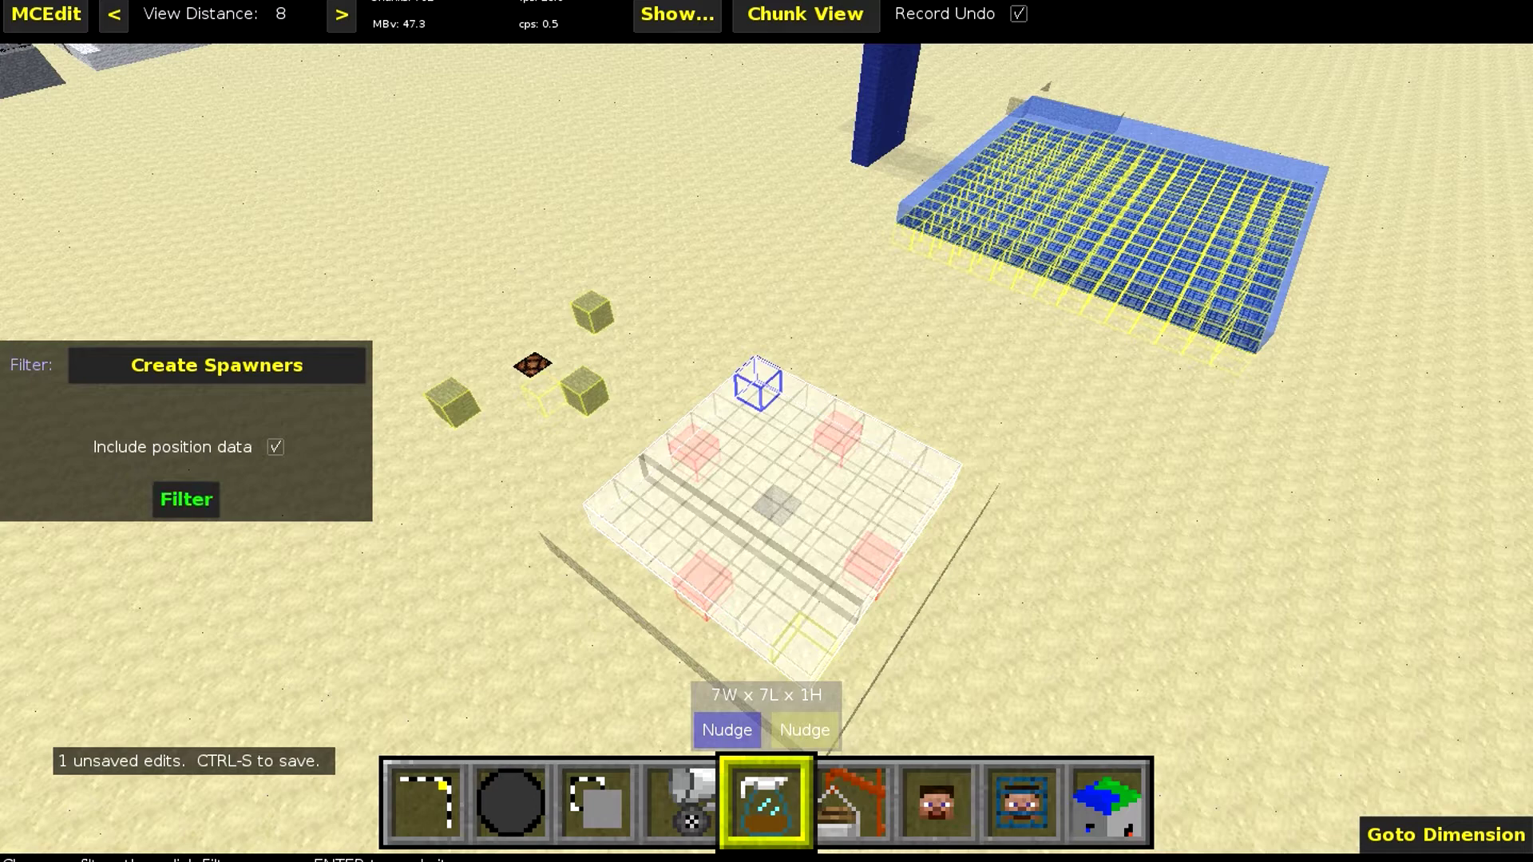
{"action": "left_click", "coordinate": [186, 499]}
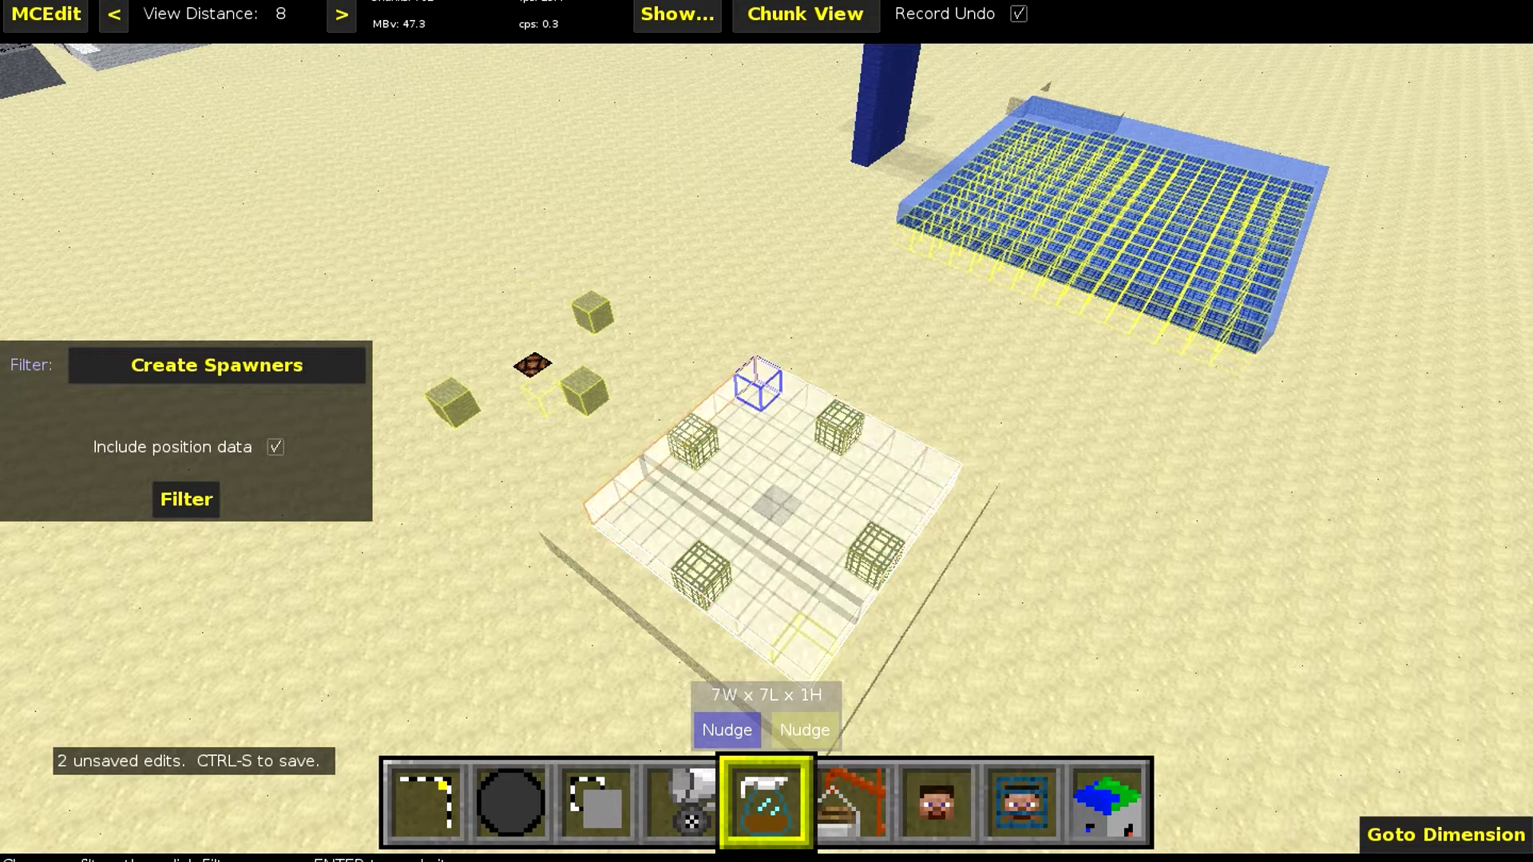
Merge the four spawners in the selection into one with the Combine Spawners filter.
{"action": "left_click", "coordinate": [217, 365]}
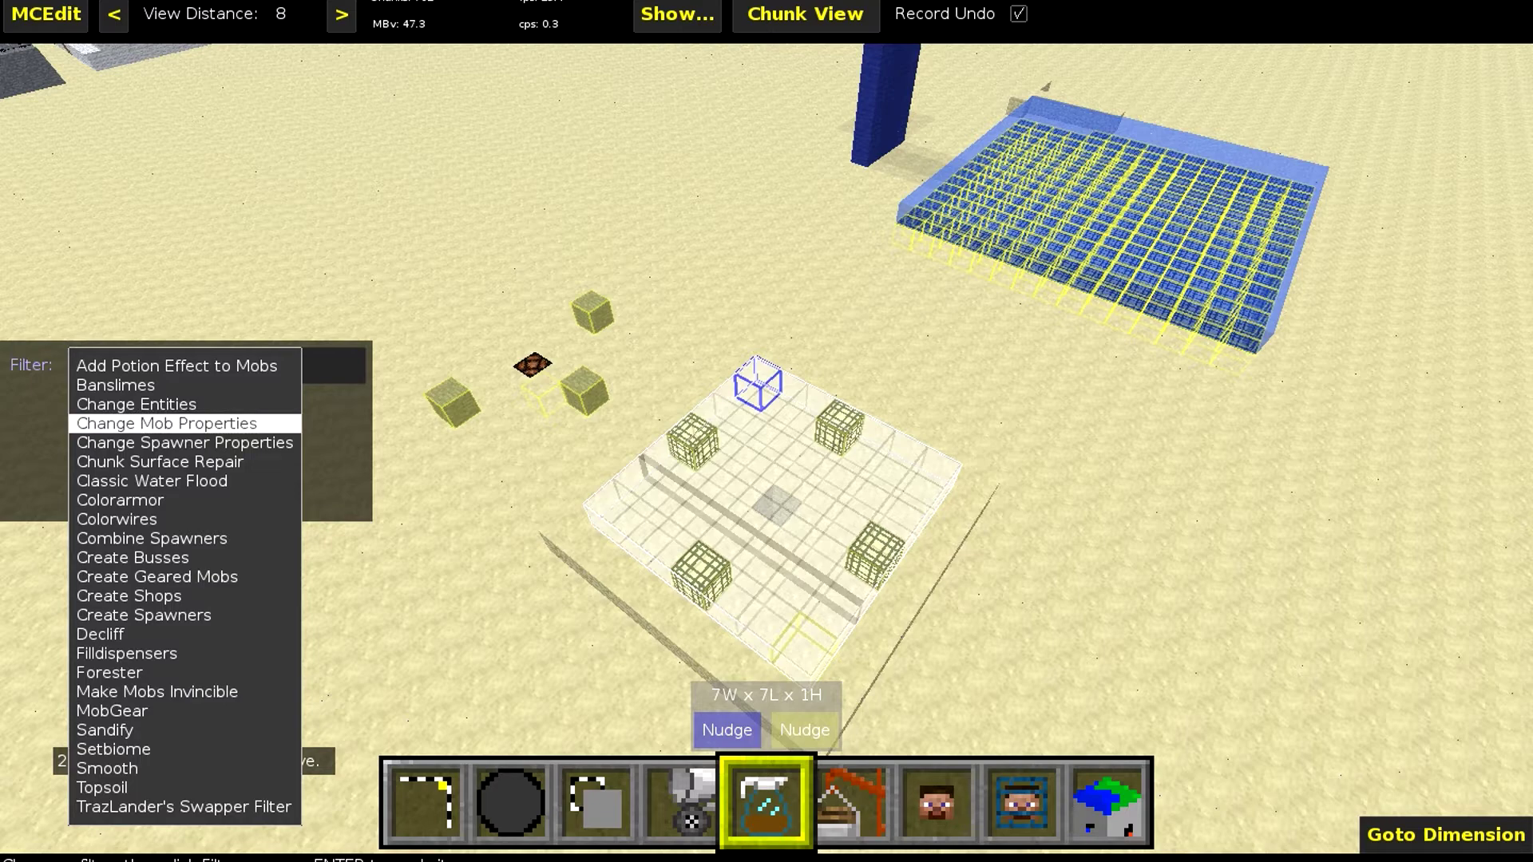
{"action": "left_click", "coordinate": [185, 442]}
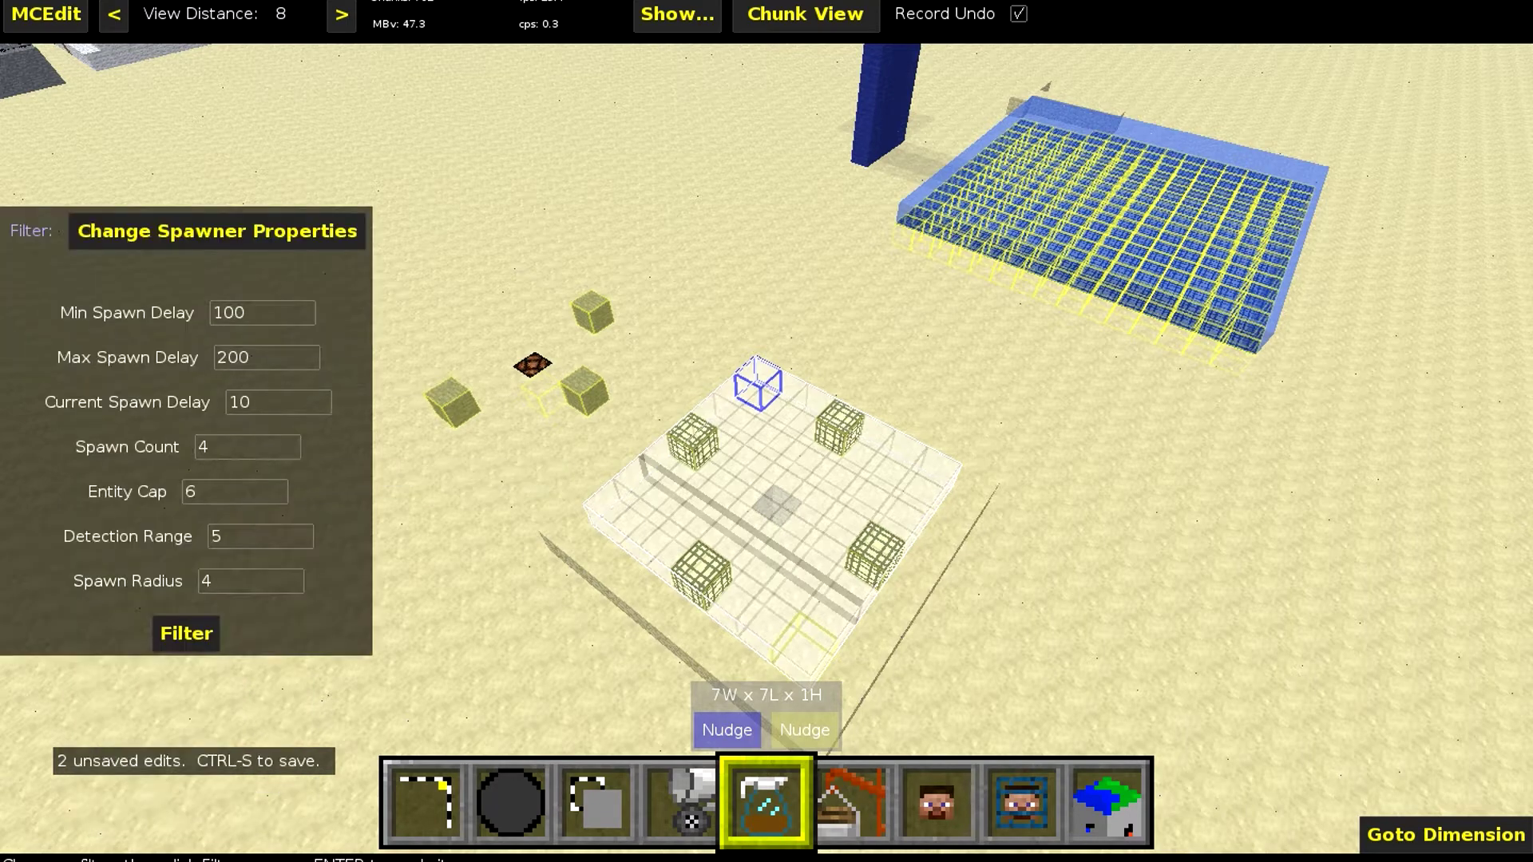
{"action": "left_click", "coordinate": [217, 230]}
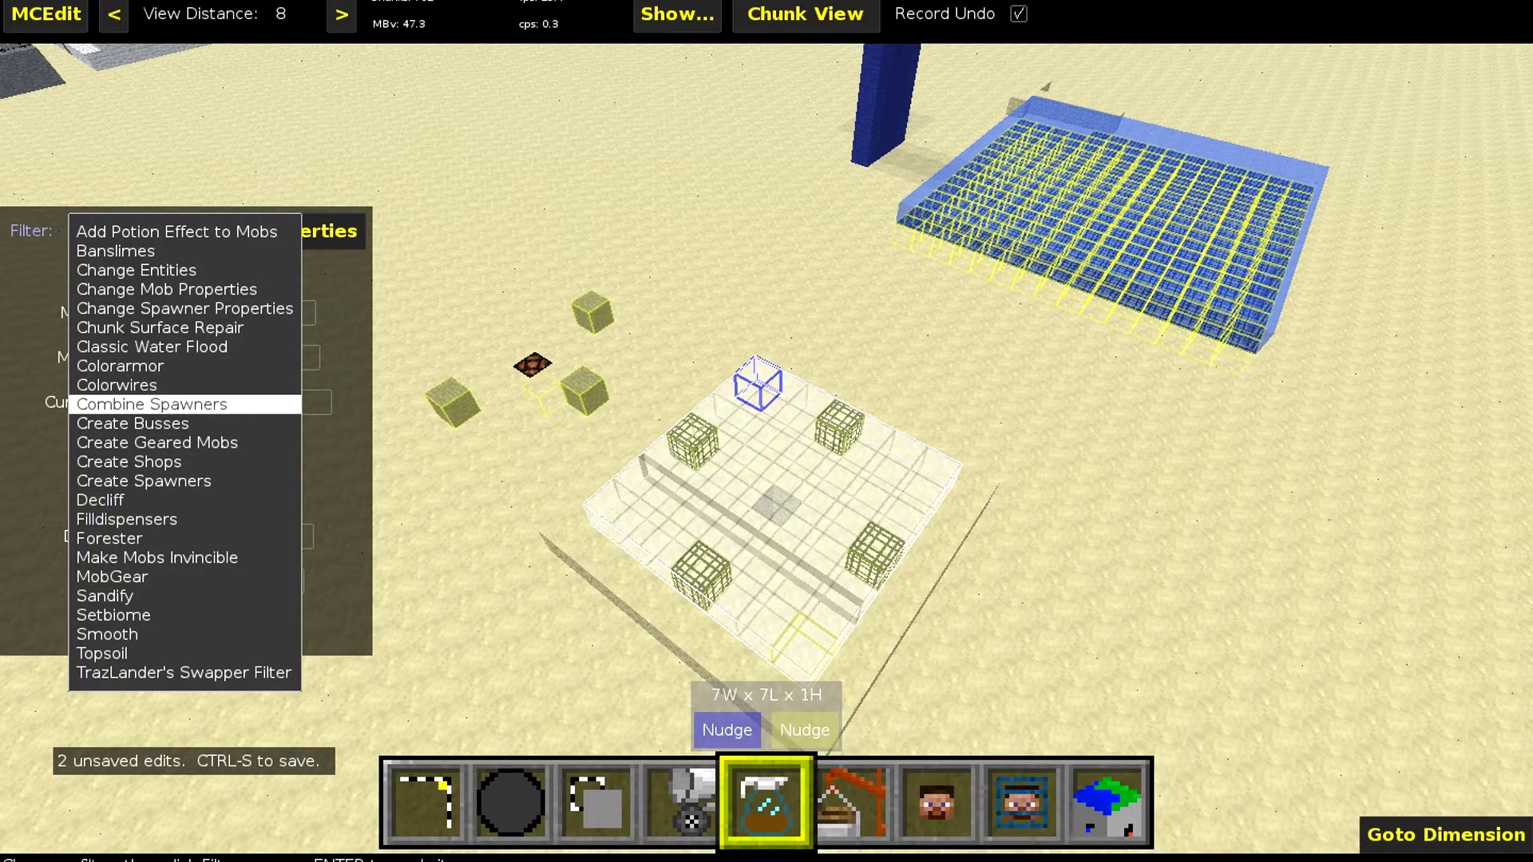
{"action": "left_click", "coordinate": [152, 404]}
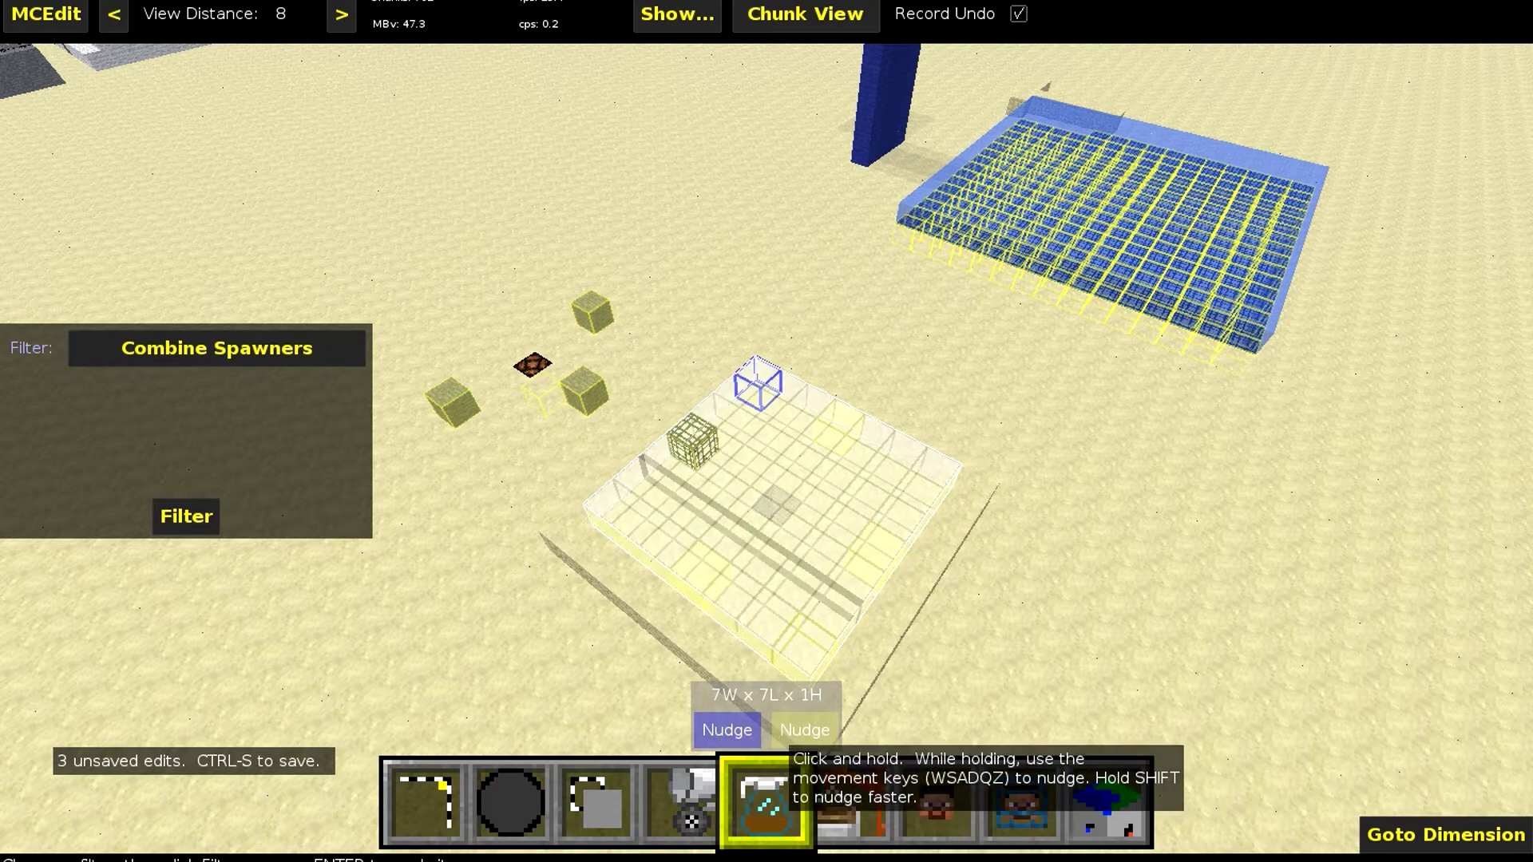
Shrink the selection to 1 × 1 × 1 so that it encloses only the combined spawner.
{"action": "left_click", "coordinate": [793, 736]}
{"action": "key", "text": "a"}
{"action": "key", "text": "a"}
{"action": "key", "text": "a"}
{"action": "key", "text": "a"}
{"action": "key", "text": "a"}
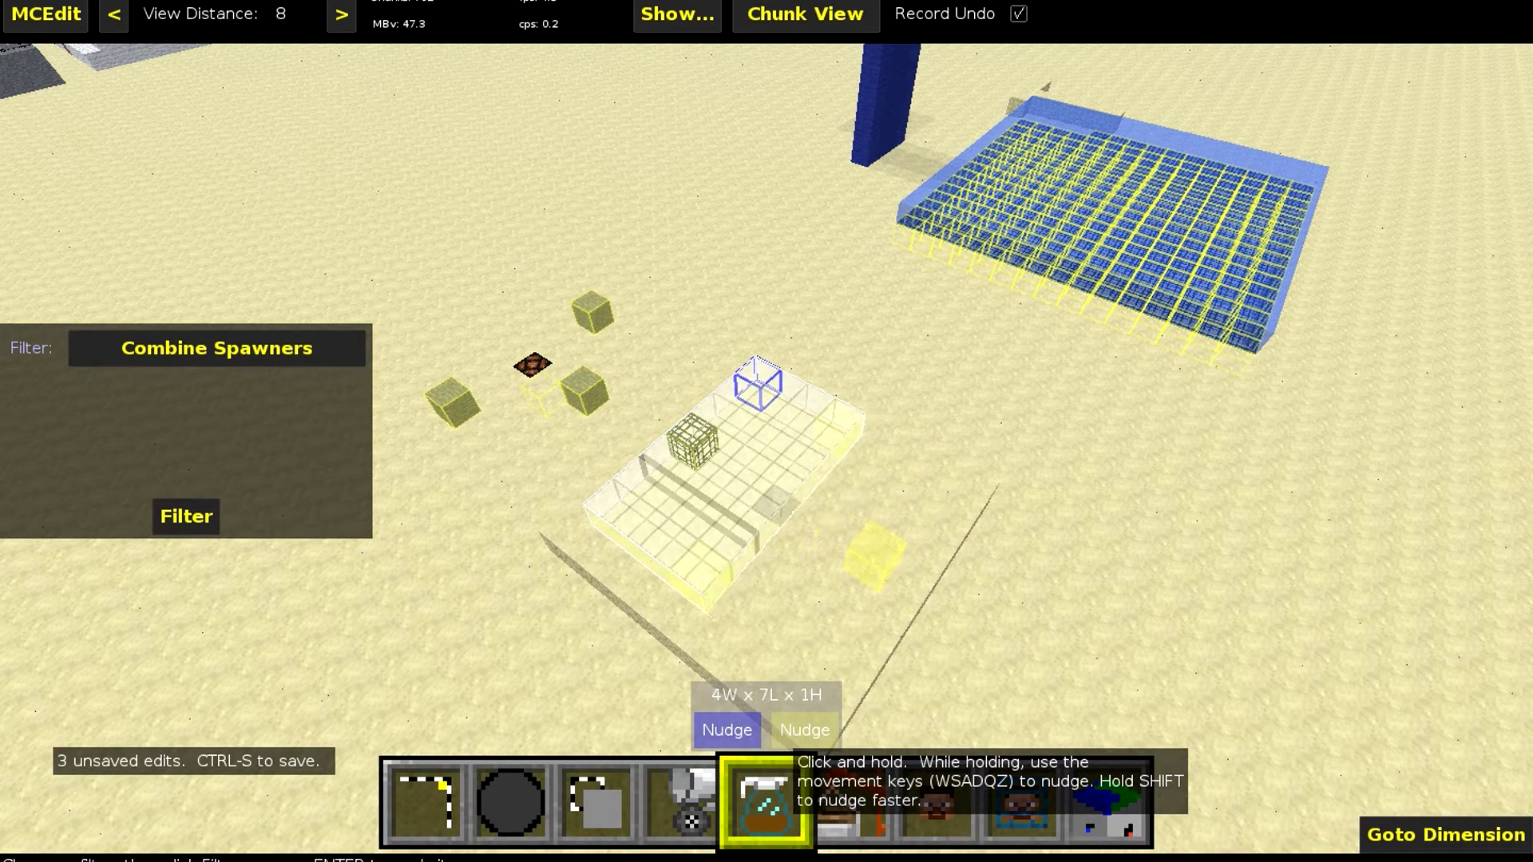
{"action": "key", "text": "w"}
{"action": "key", "text": "w"}
{"action": "left_click", "coordinate": [729, 740]}
{"action": "key", "text": "s"}
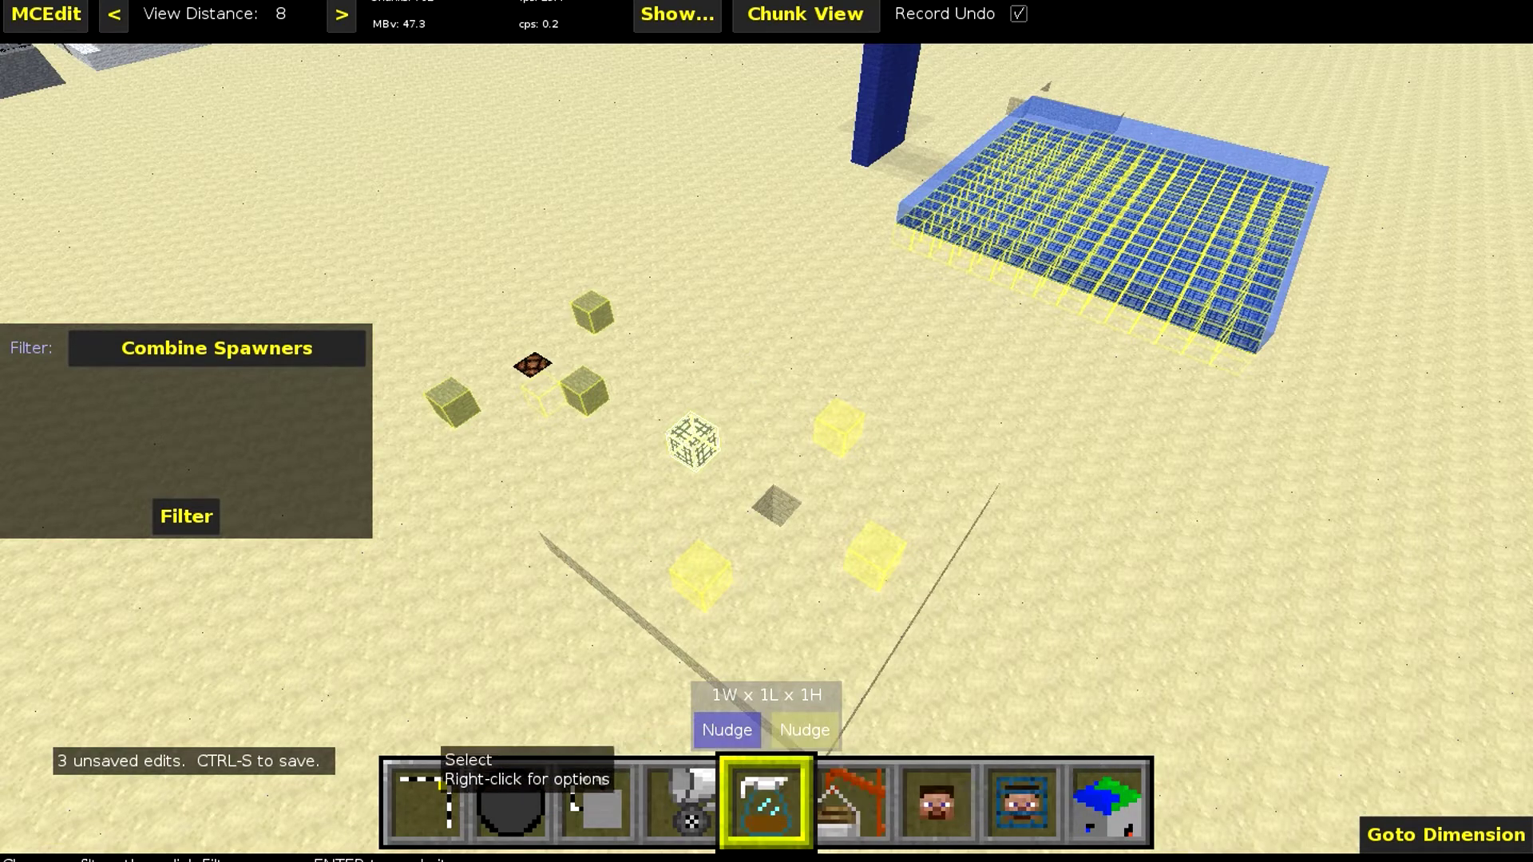
Nudge the selected spawner block into the hole at the centre of the sandstone platform.
{"action": "key", "text": "1"}
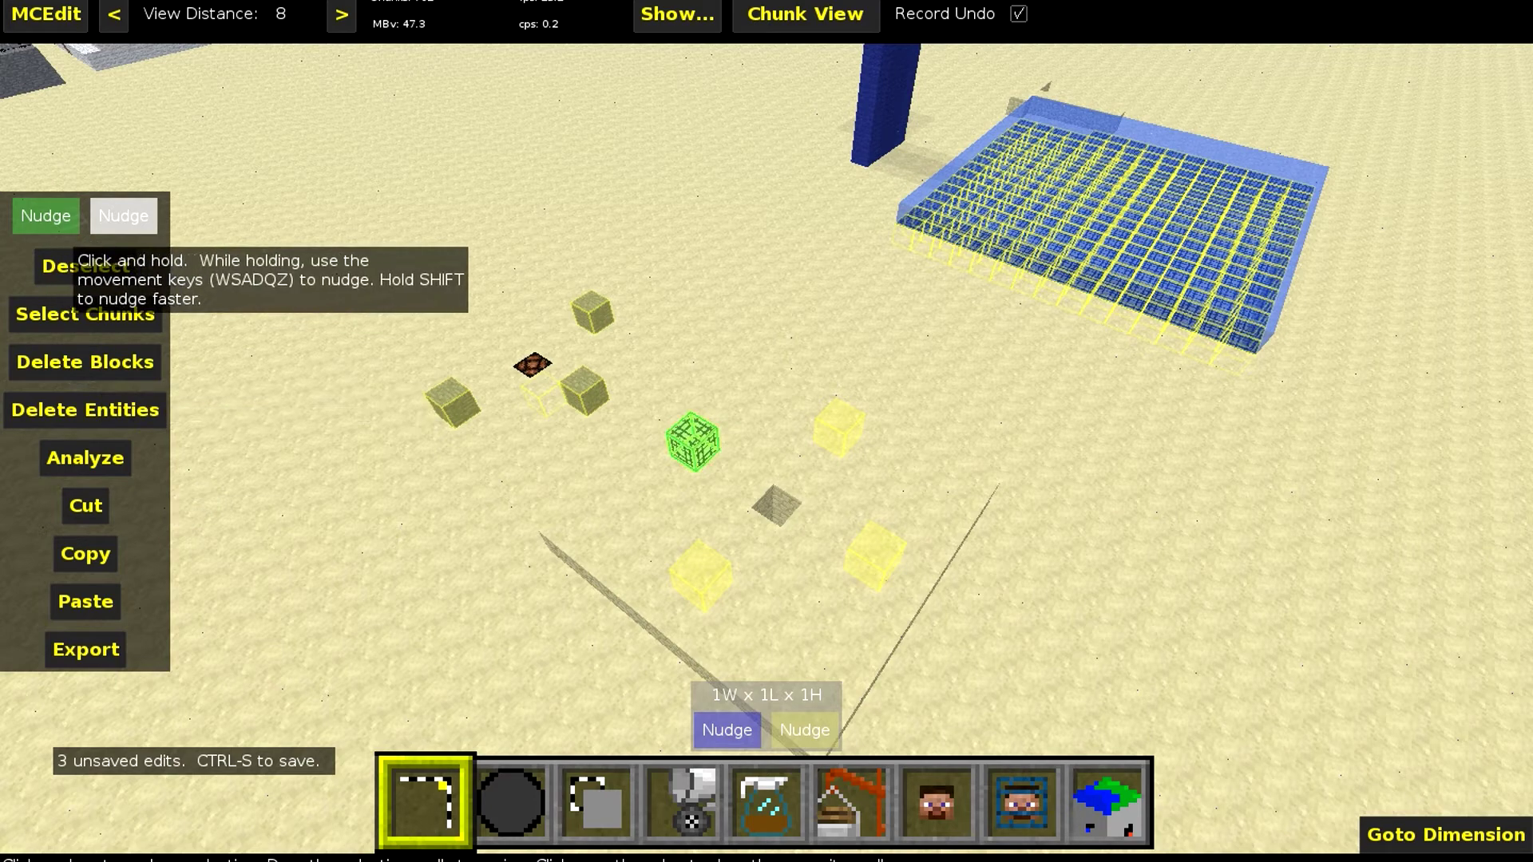
{"action": "left_click", "coordinate": [45, 219]}
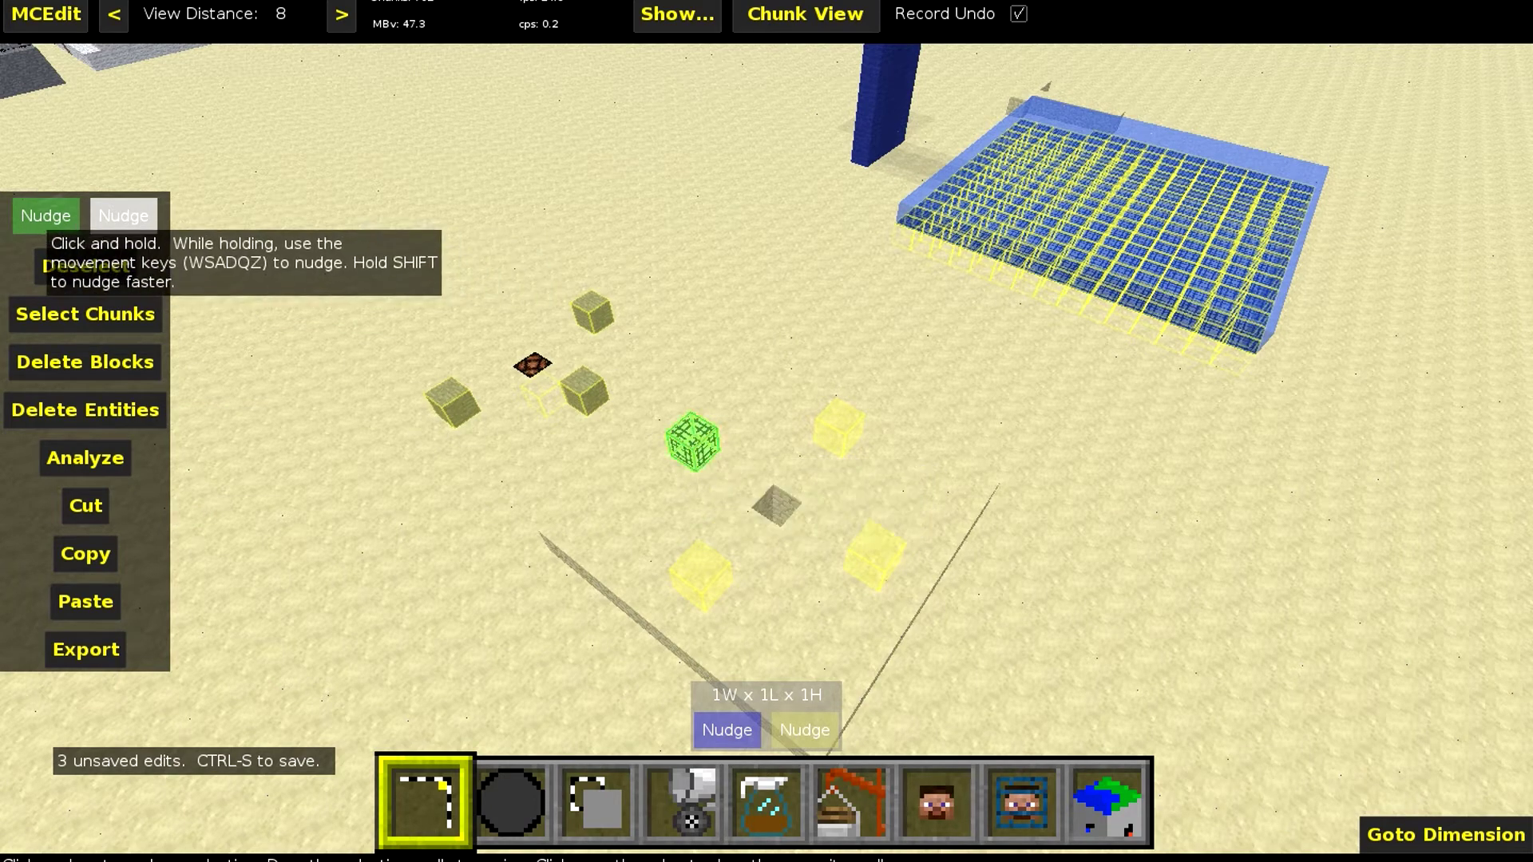
{"action": "key", "text": "d"}
{"action": "key", "text": "d"}
{"action": "key", "text": "d"}
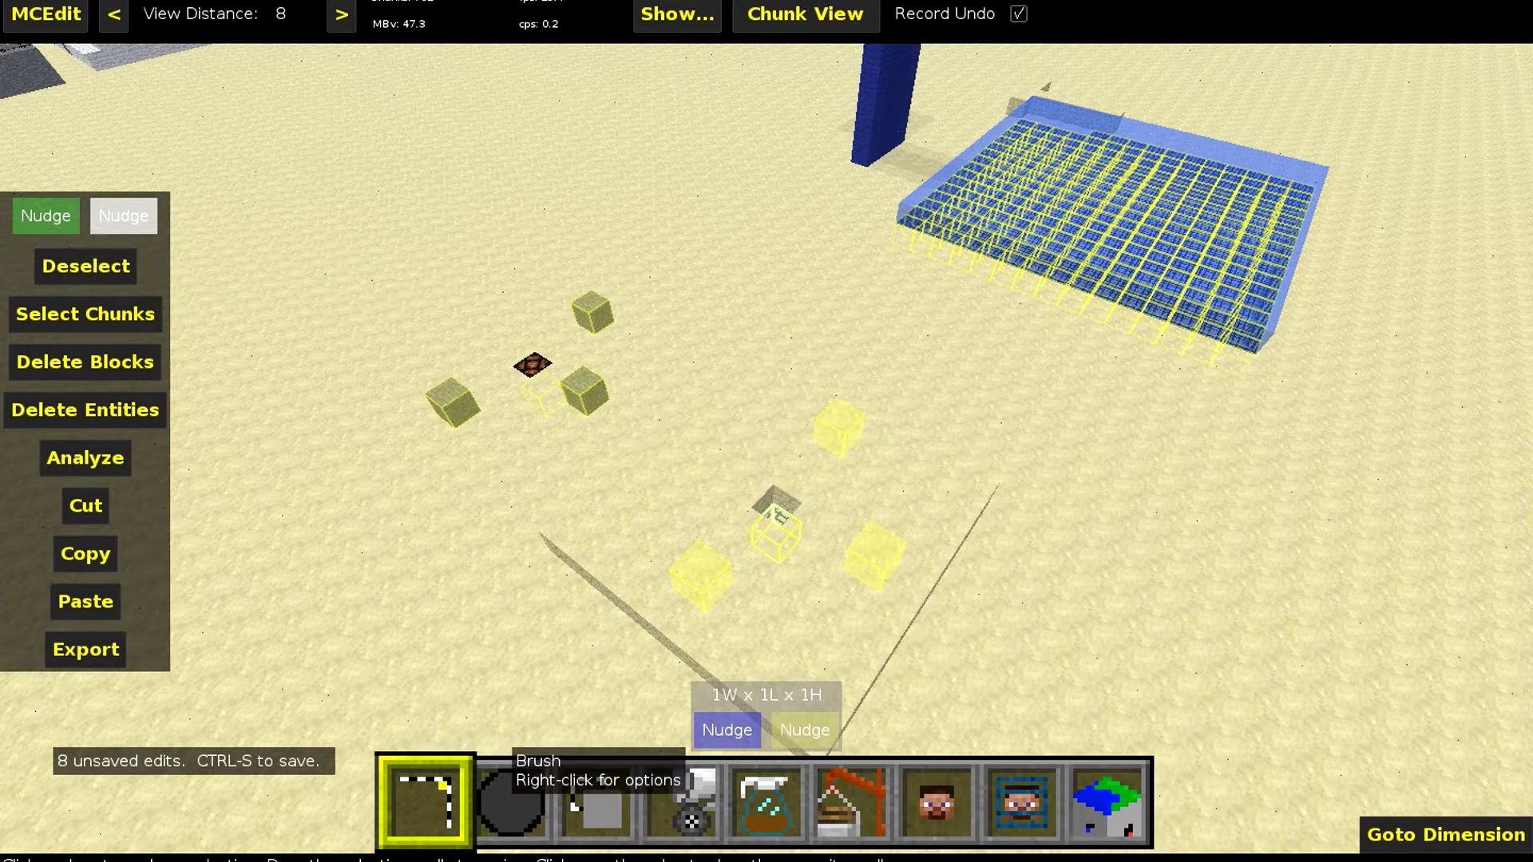
In the Change Spawner Properties filter, set Min Spawn Delay to 2, Max Spawn Delay to 3 and Current Spawn Delay to 1.
{"action": "left_click", "coordinate": [766, 802]}
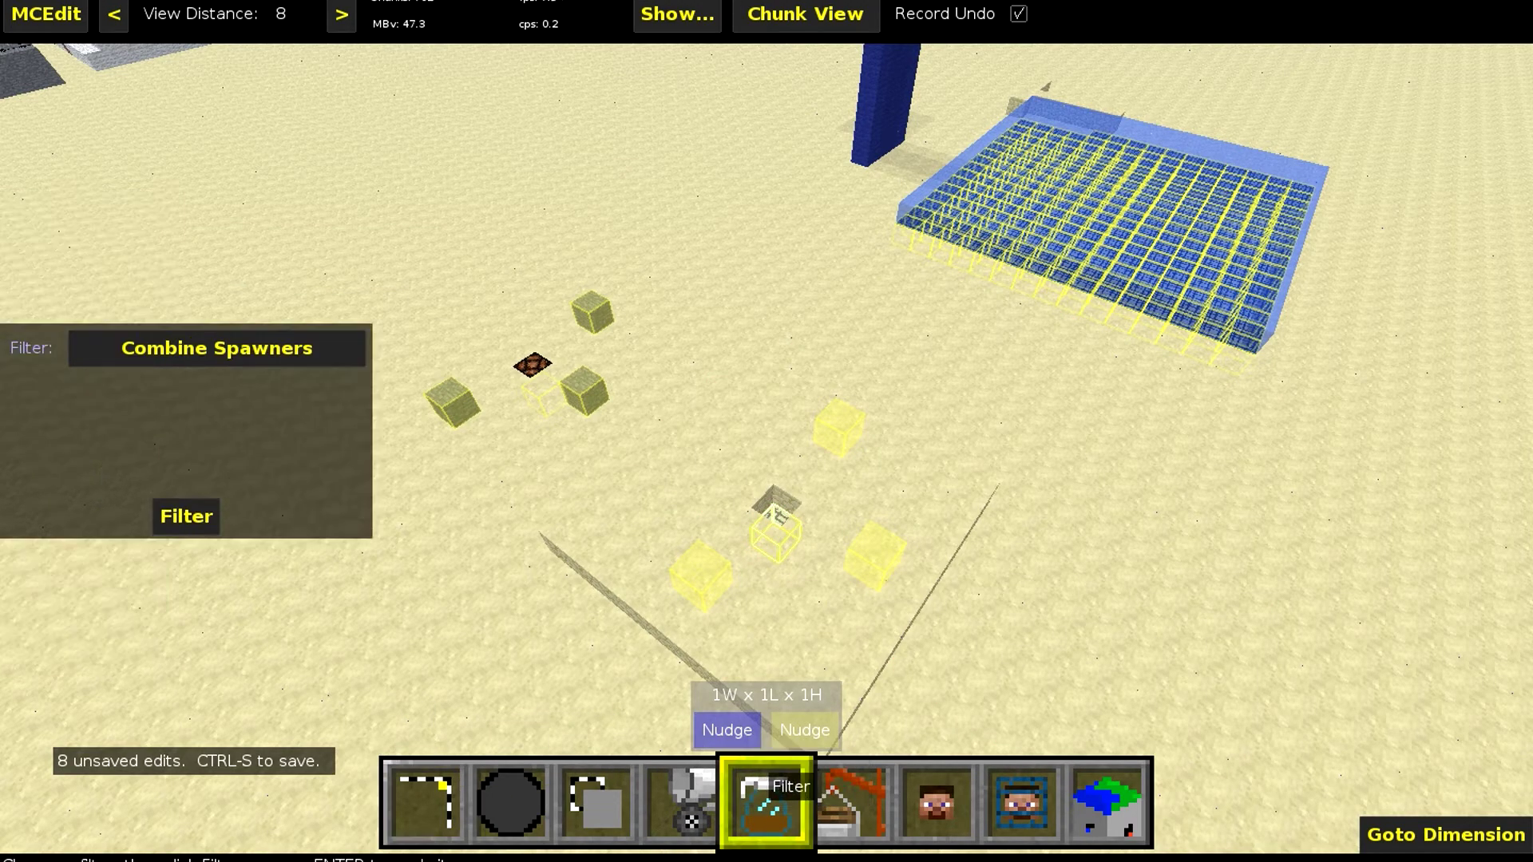
{"action": "left_click", "coordinate": [217, 348]}
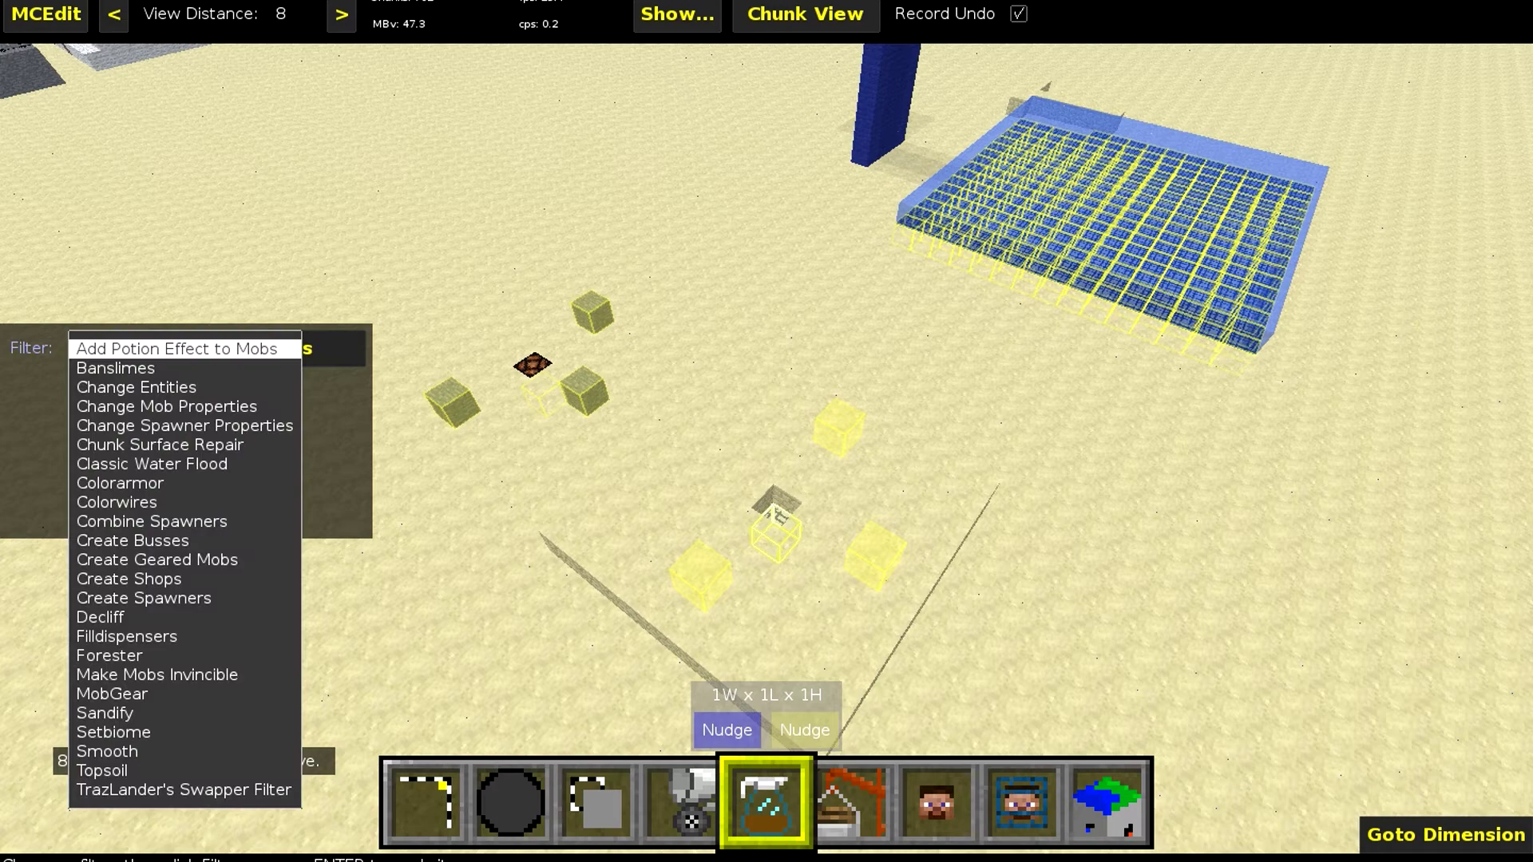
{"action": "left_click", "coordinate": [184, 426]}
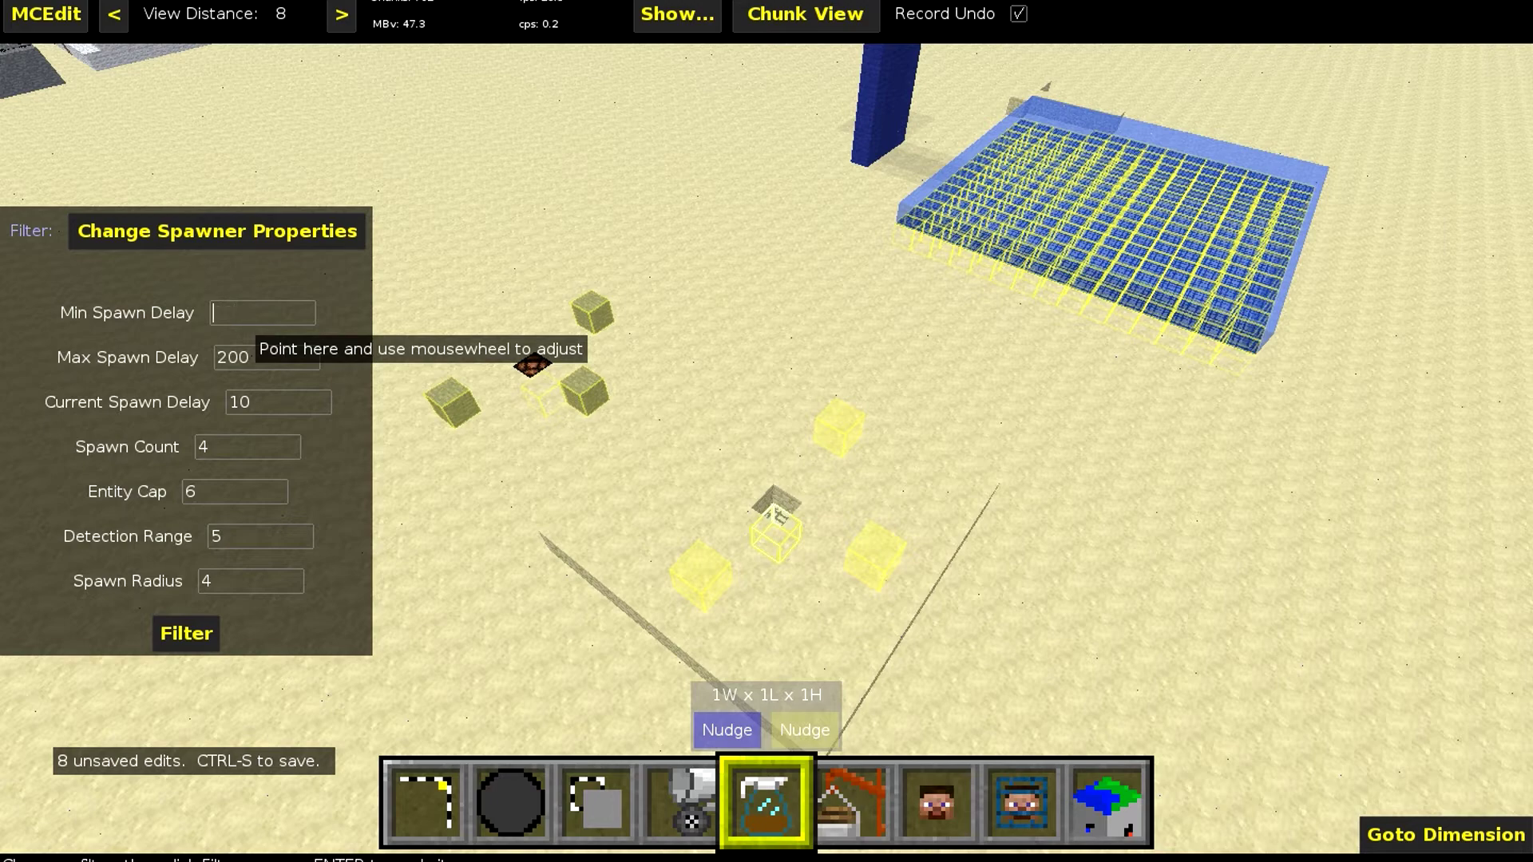
{"action": "left_click", "coordinate": [250, 357]}
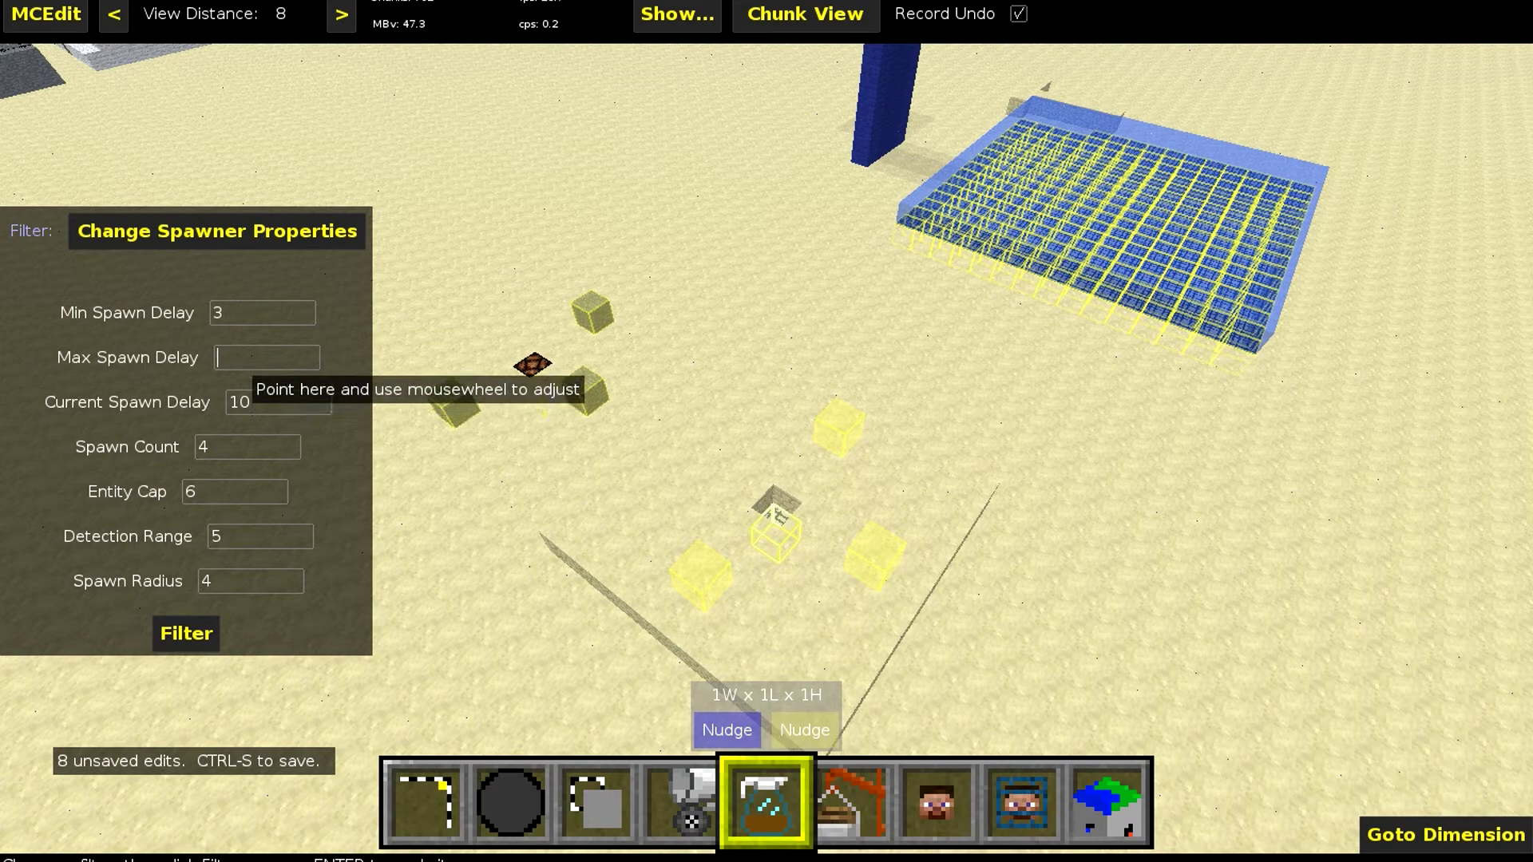
{"action": "type", "text": "3"}
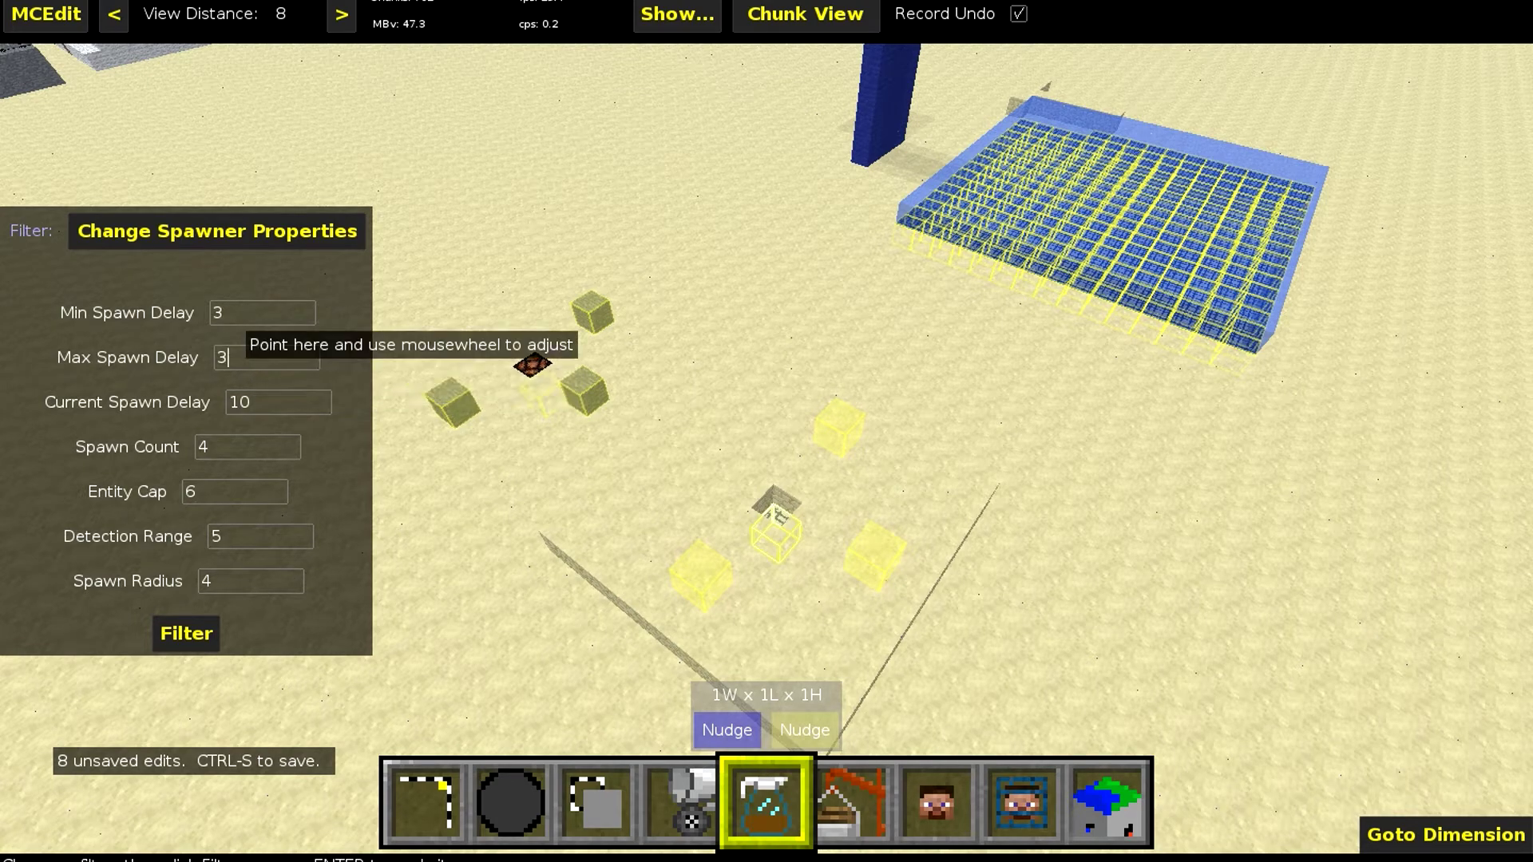
{"action": "left_click", "coordinate": [244, 322]}
{"action": "type", "text": "2"}
{"action": "left_click", "coordinate": [272, 405]}
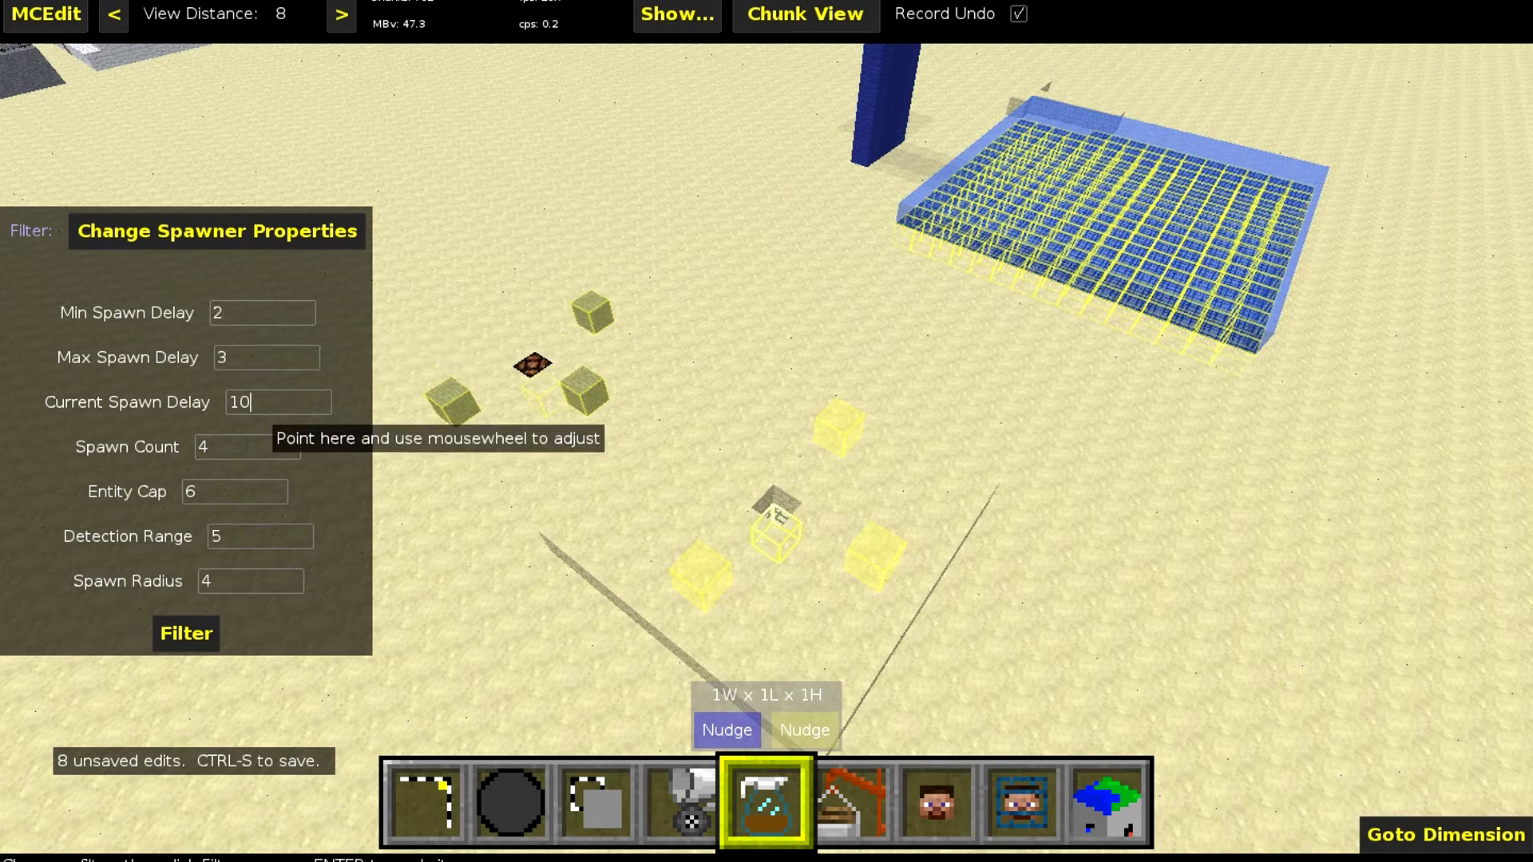
{"action": "type", "text": "1"}
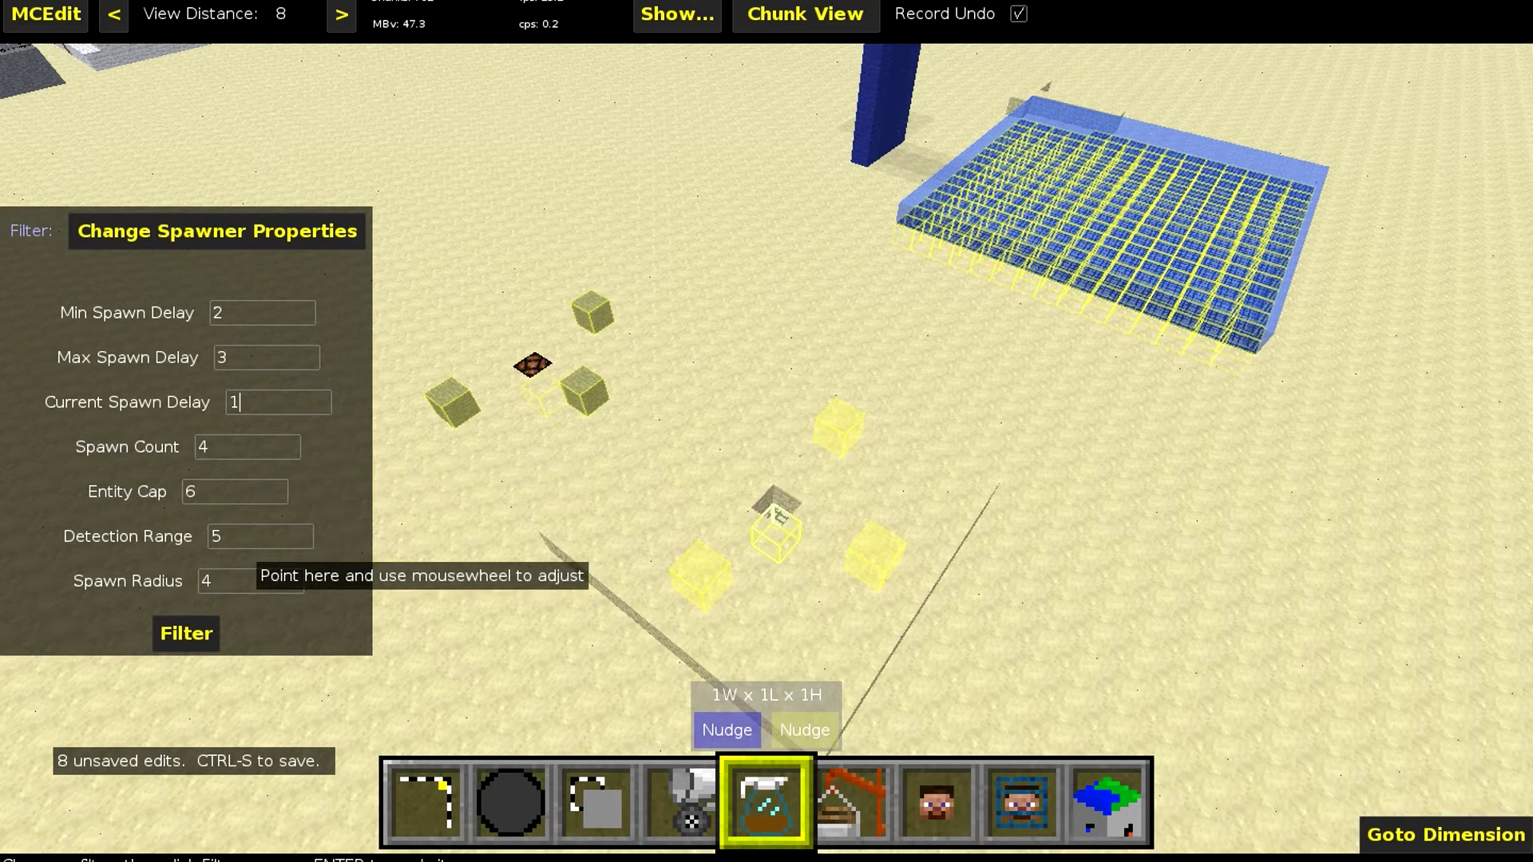
Set the spawner's Detection Range to 3, apply the filter and save the world.
{"action": "left_click", "coordinate": [243, 539]}
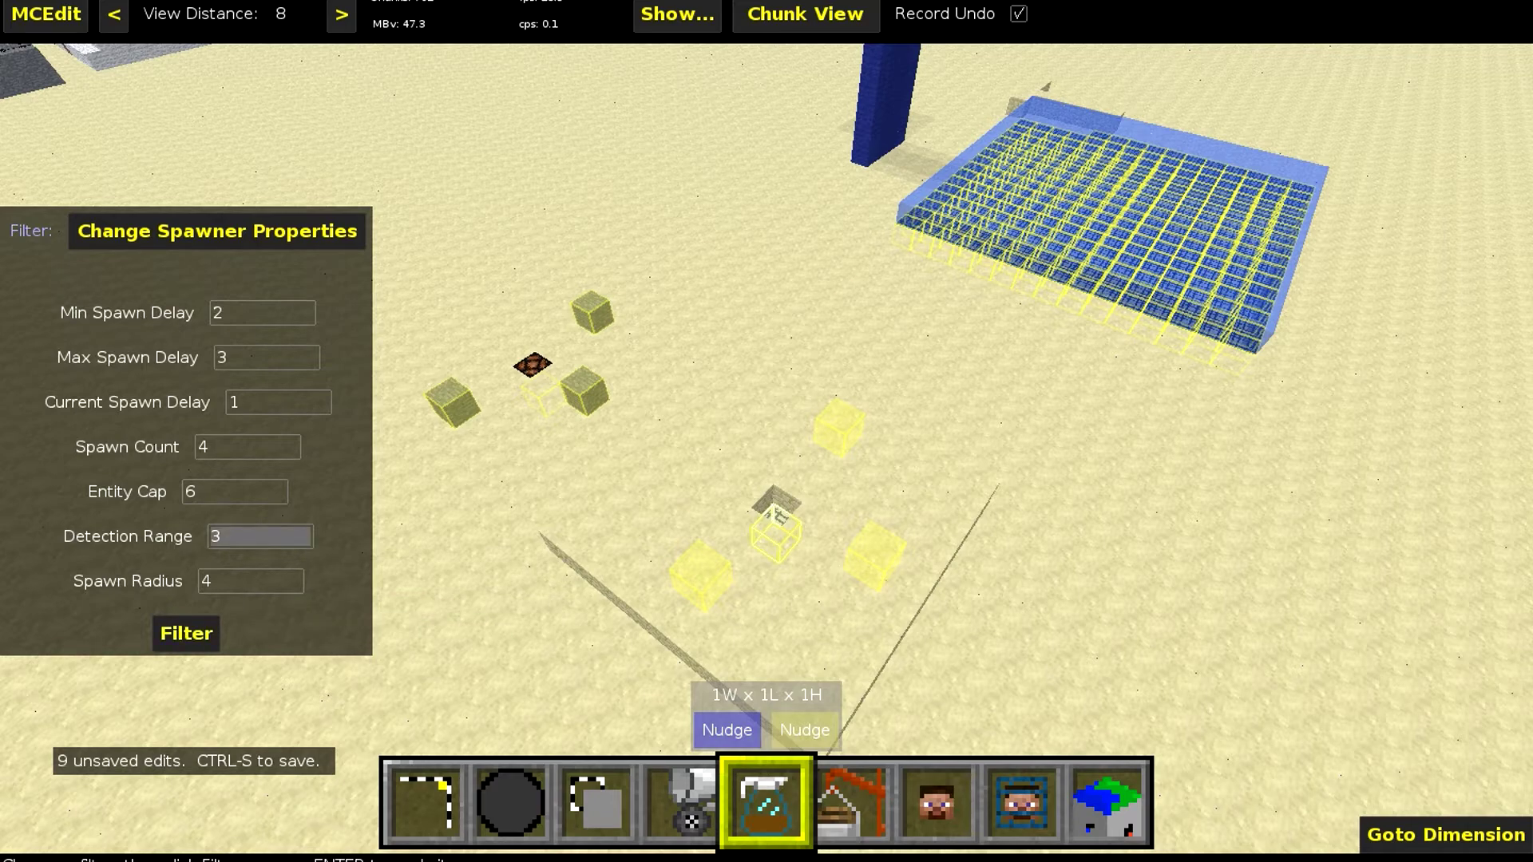
{"action": "left_click", "coordinate": [422, 768]}
{"action": "key", "text": "ctrl+s"}
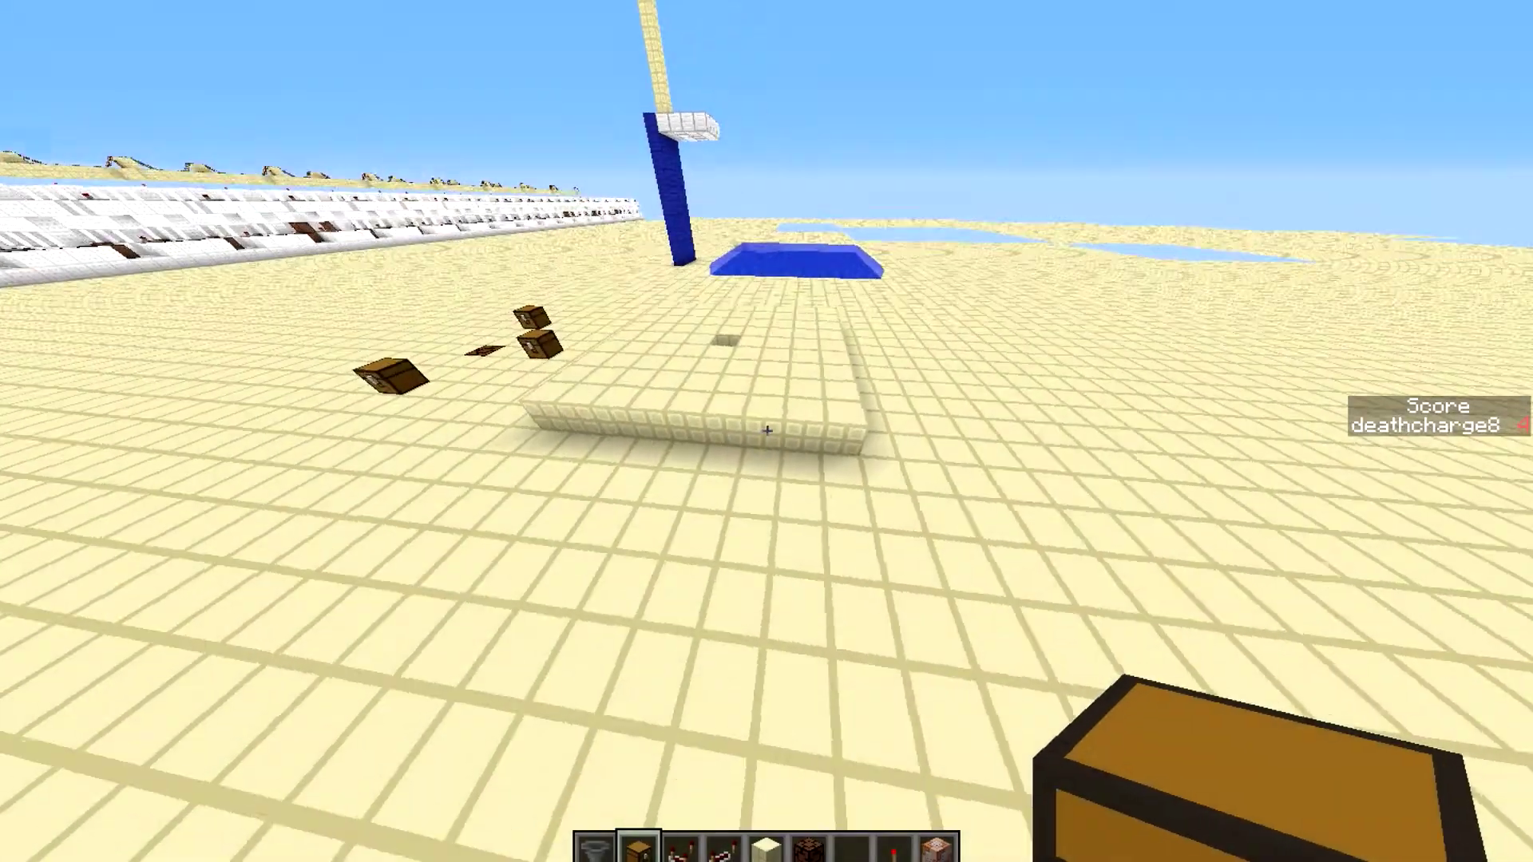
Switch to Minecraft and inspect the spawner inside the hole of the sandstone platform from above.
{"action": "scroll", "coordinate": [767, 431], "scroll_direction": "down", "scroll_amount": 5}
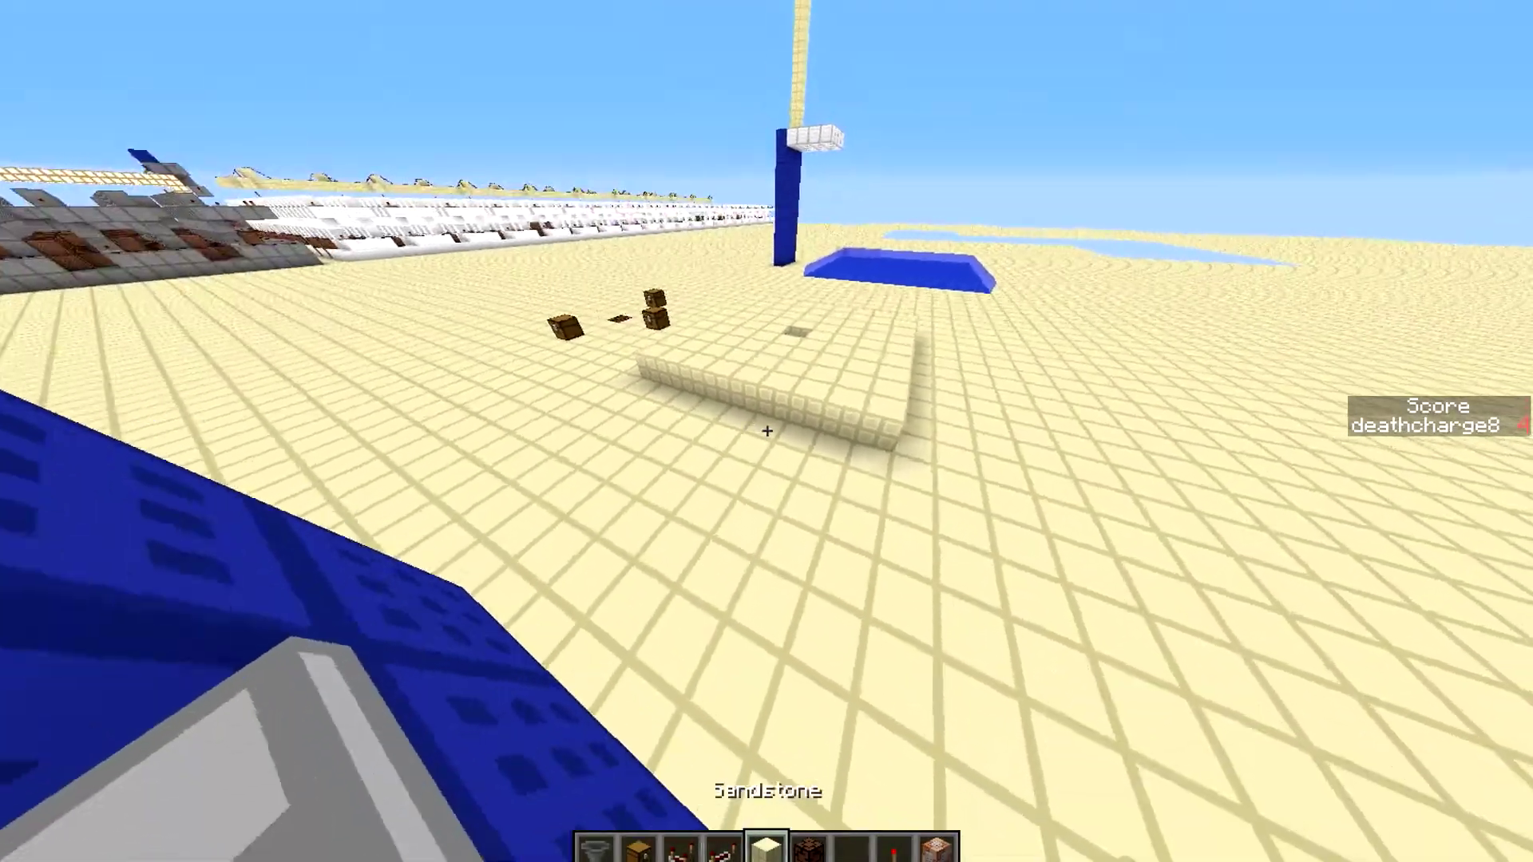
{"action": "key", "text": "a"}
{"action": "key", "text": "w"}
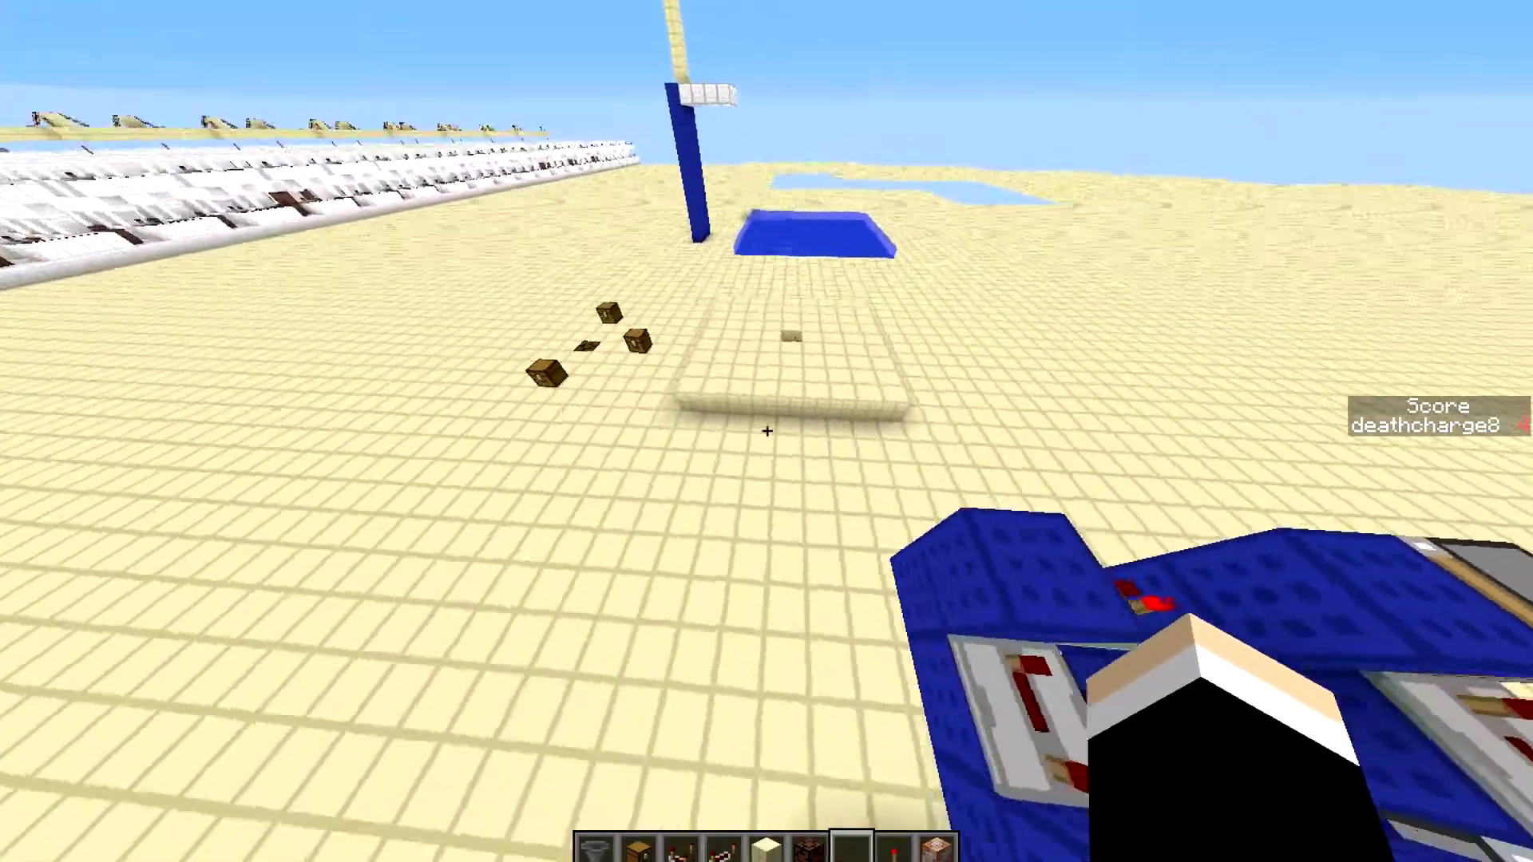
{"action": "key", "text": "shift"}
{"action": "key", "text": "a"}
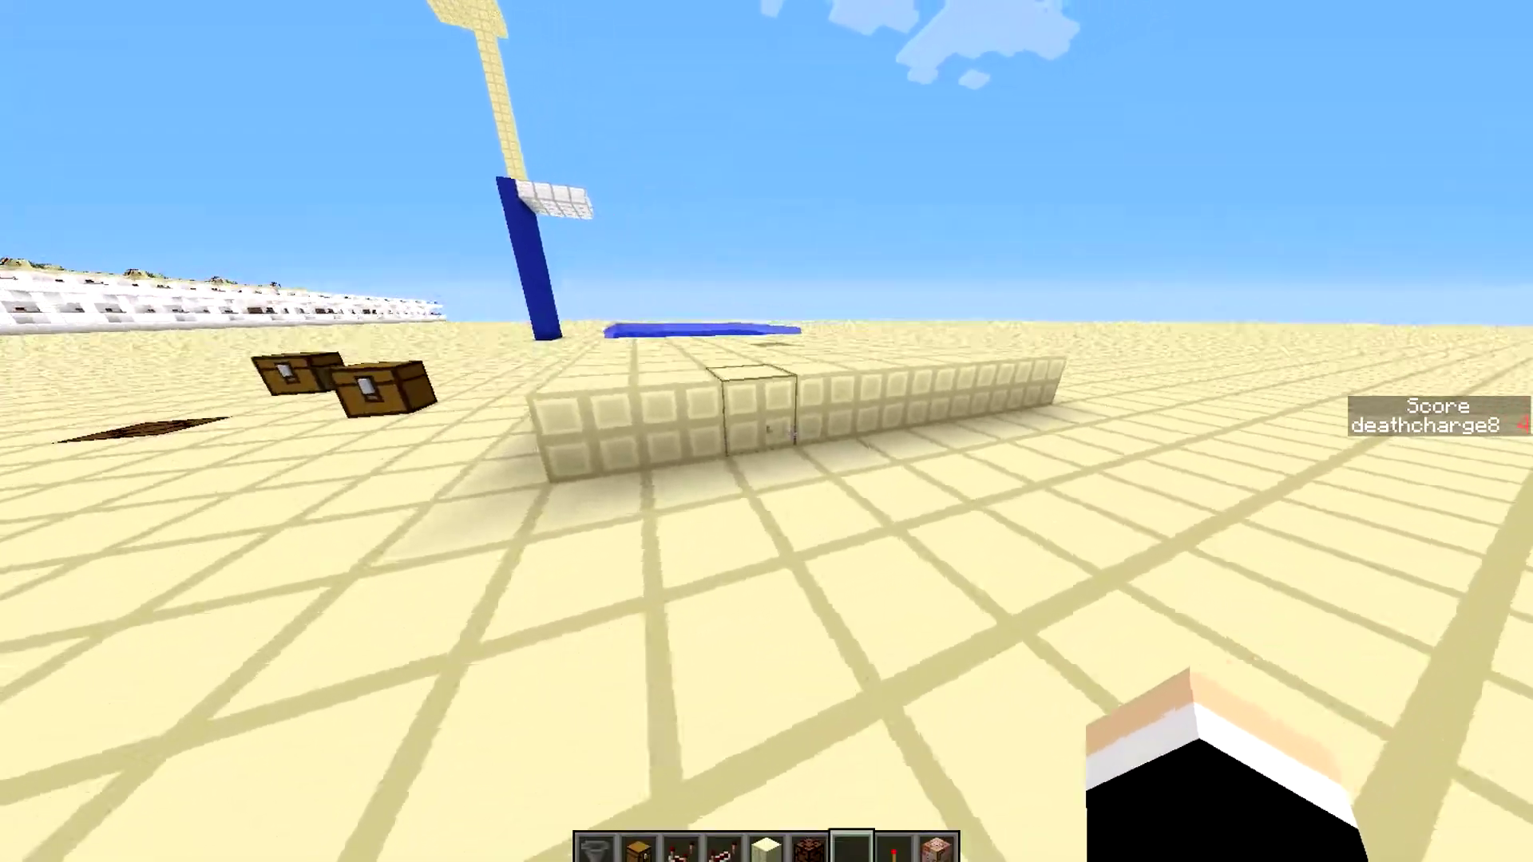
{"action": "key", "text": "space"}
{"action": "key", "text": "w"}
{"action": "key", "text": "shift"}
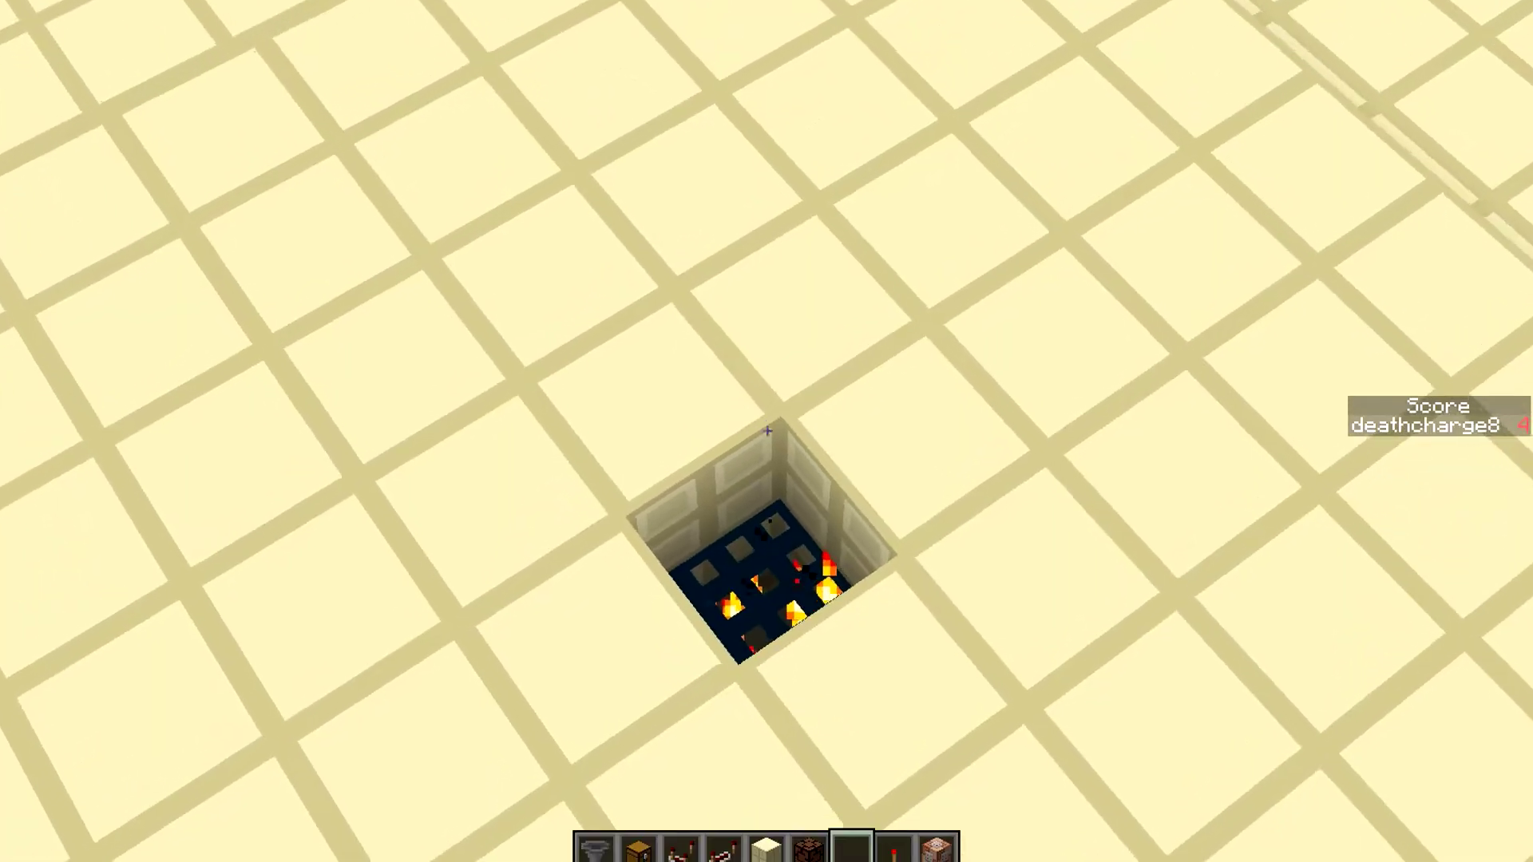
Back away from the platform, approach it again at ground level to trigger the spawner, and examine the area around the hole.
{"action": "key", "text": "s"}
{"action": "key", "text": "space"}
{"action": "key", "text": "s"}
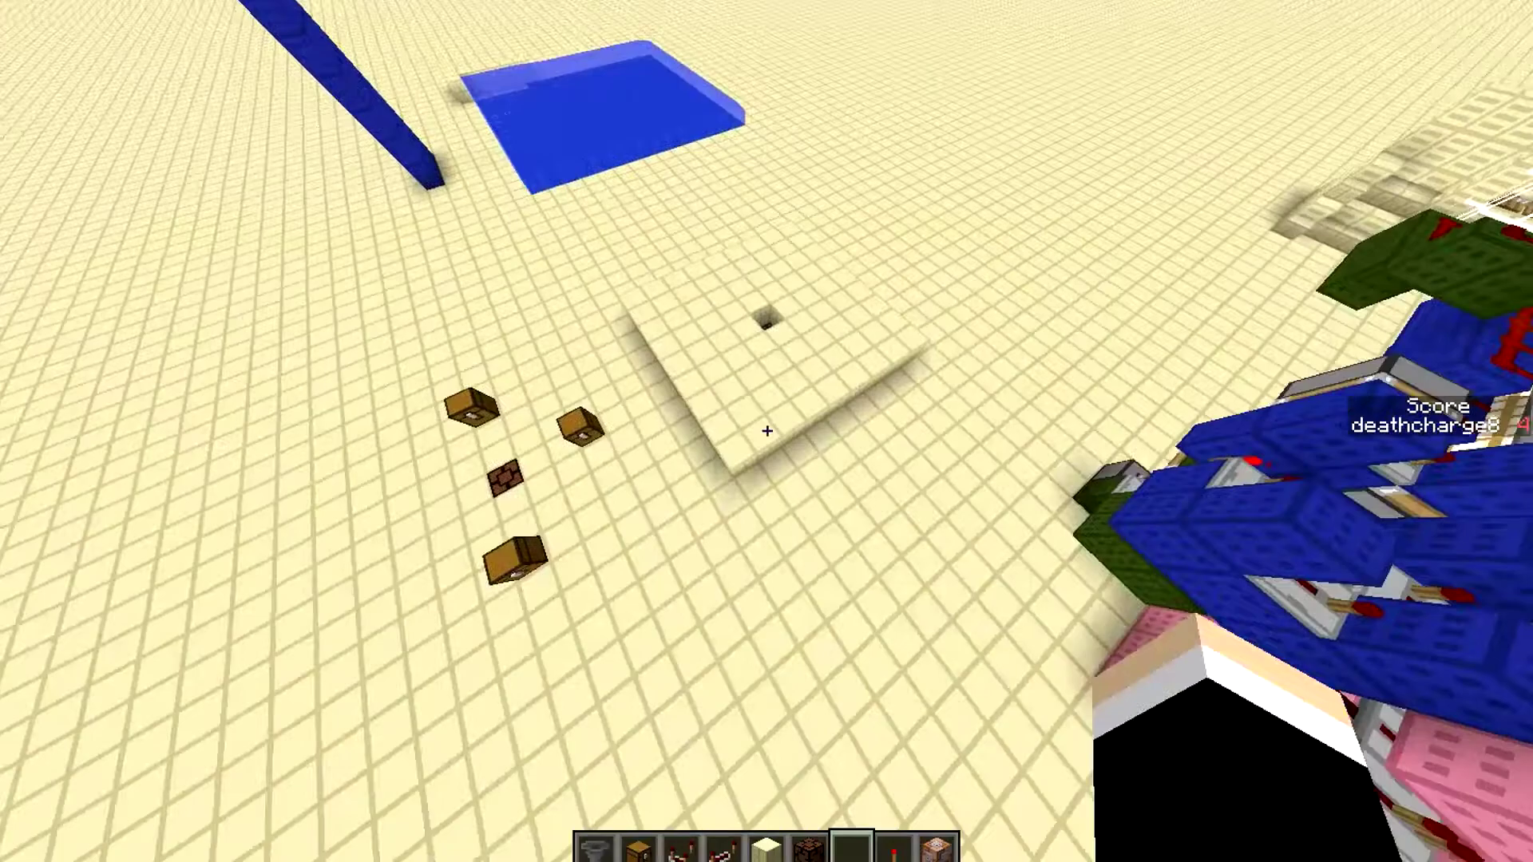
{"action": "key", "text": "shift"}
{"action": "key", "text": "shift"}
{"action": "key", "text": "w"}
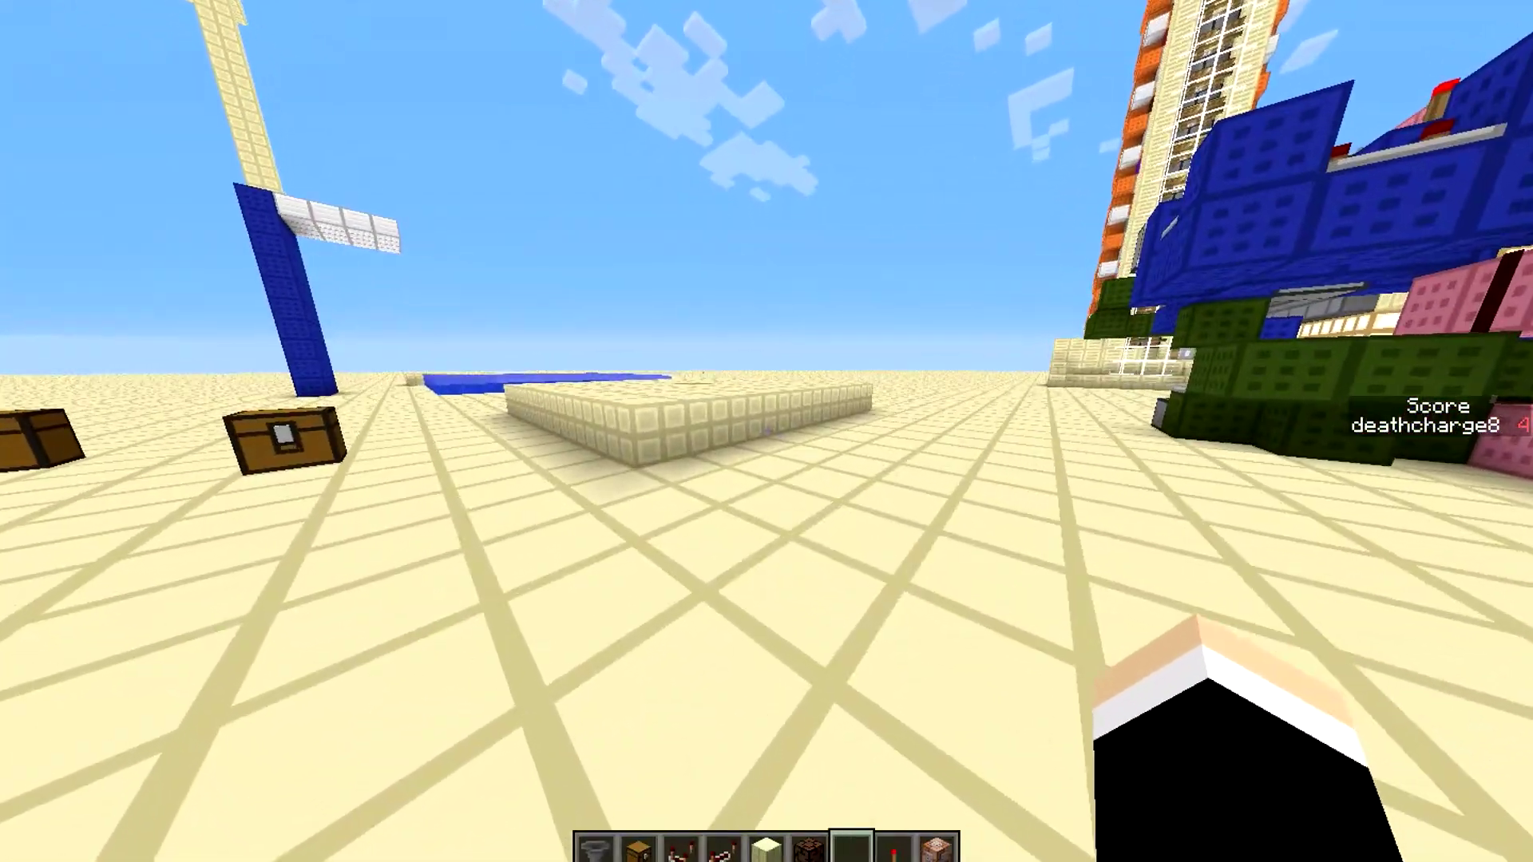
{"action": "key", "text": "w"}
{"action": "key", "text": "w"}
{"action": "key", "text": "space"}
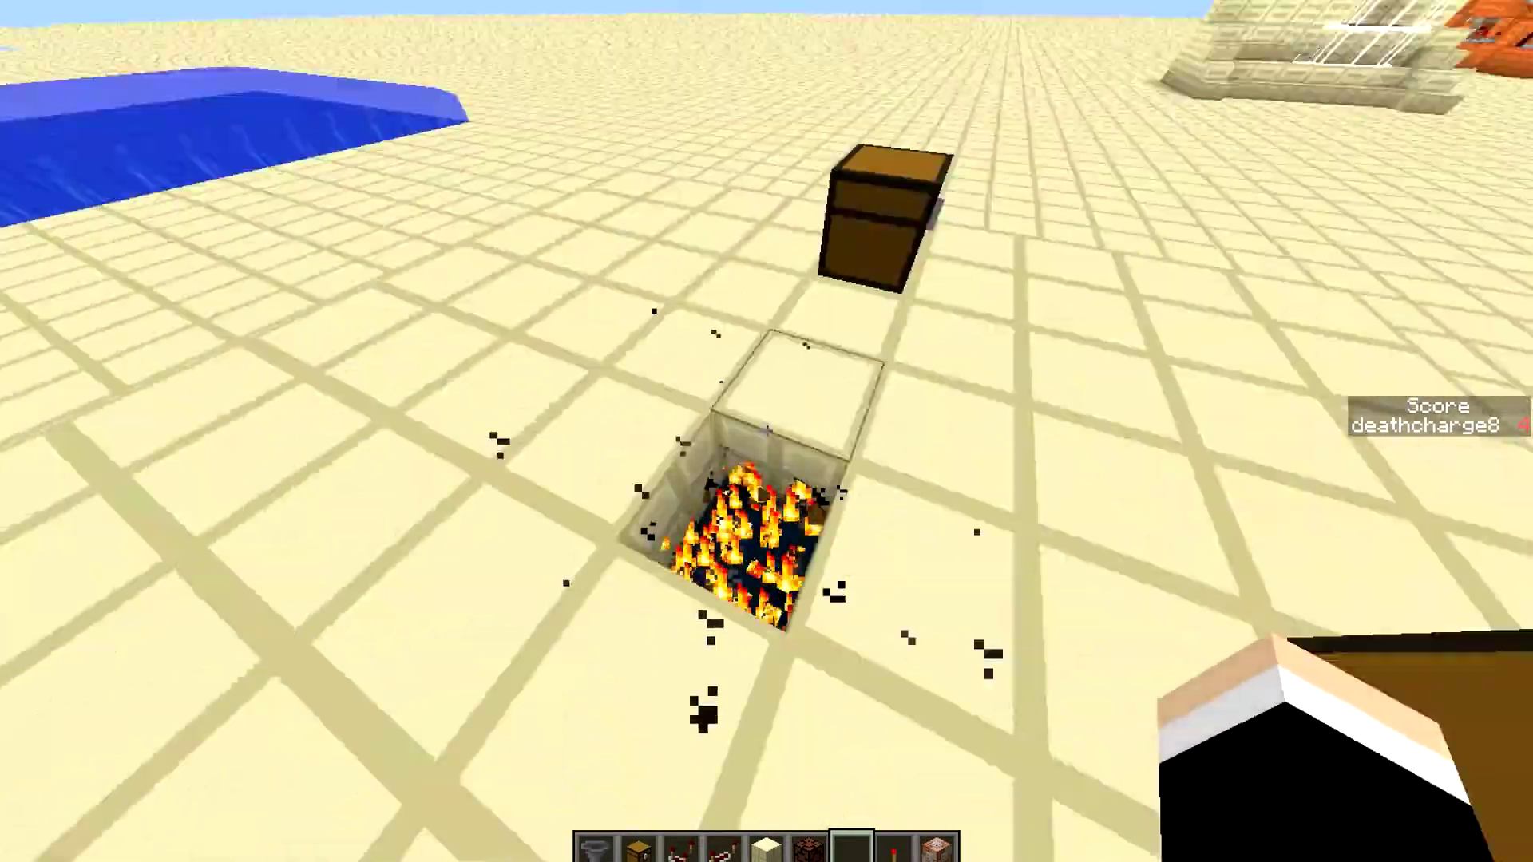
{"action": "key", "text": "d"}
{"action": "key", "text": "a"}
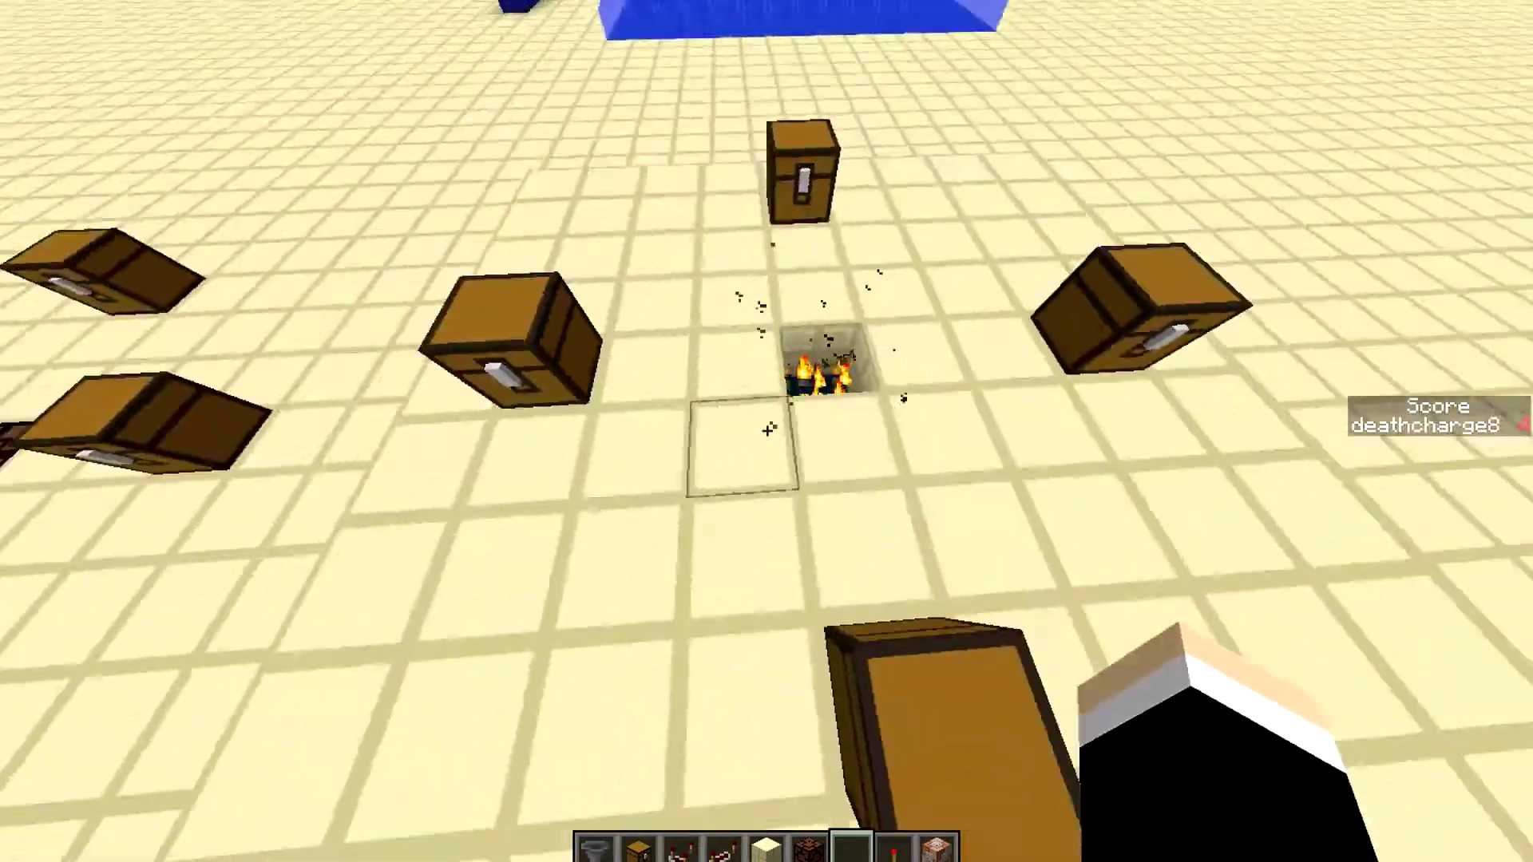
Walk up to the four spawned chests around the hole and open each one to check its contents.
{"action": "key", "text": "w"}
{"action": "right_click", "coordinate": [767, 431]}
{"action": "right_click", "coordinate": [766, 432]}
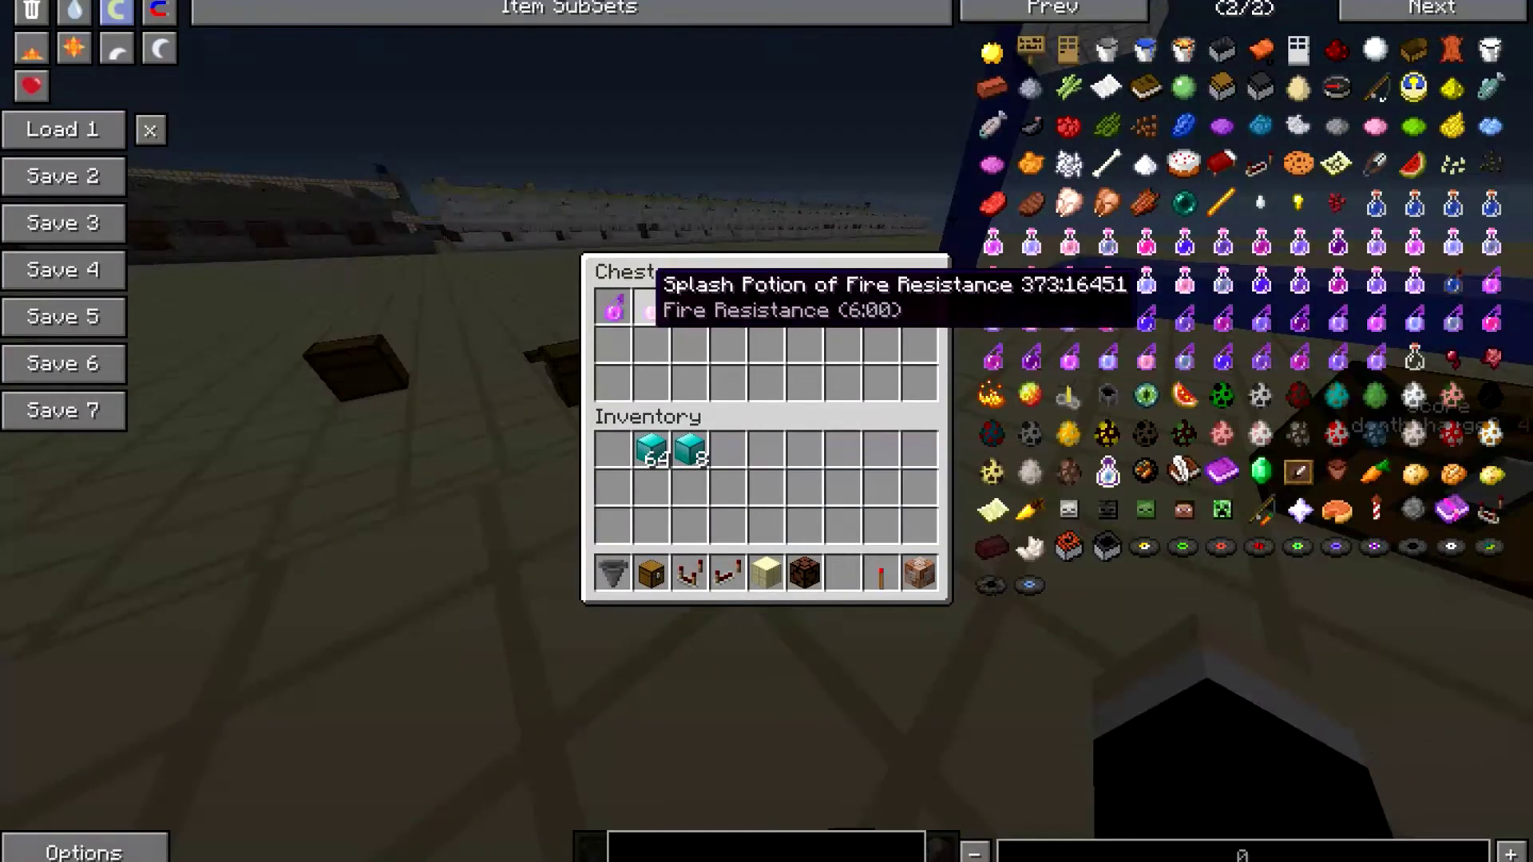
{"action": "key", "text": "Escape"}
{"action": "right_click", "coordinate": [767, 432]}
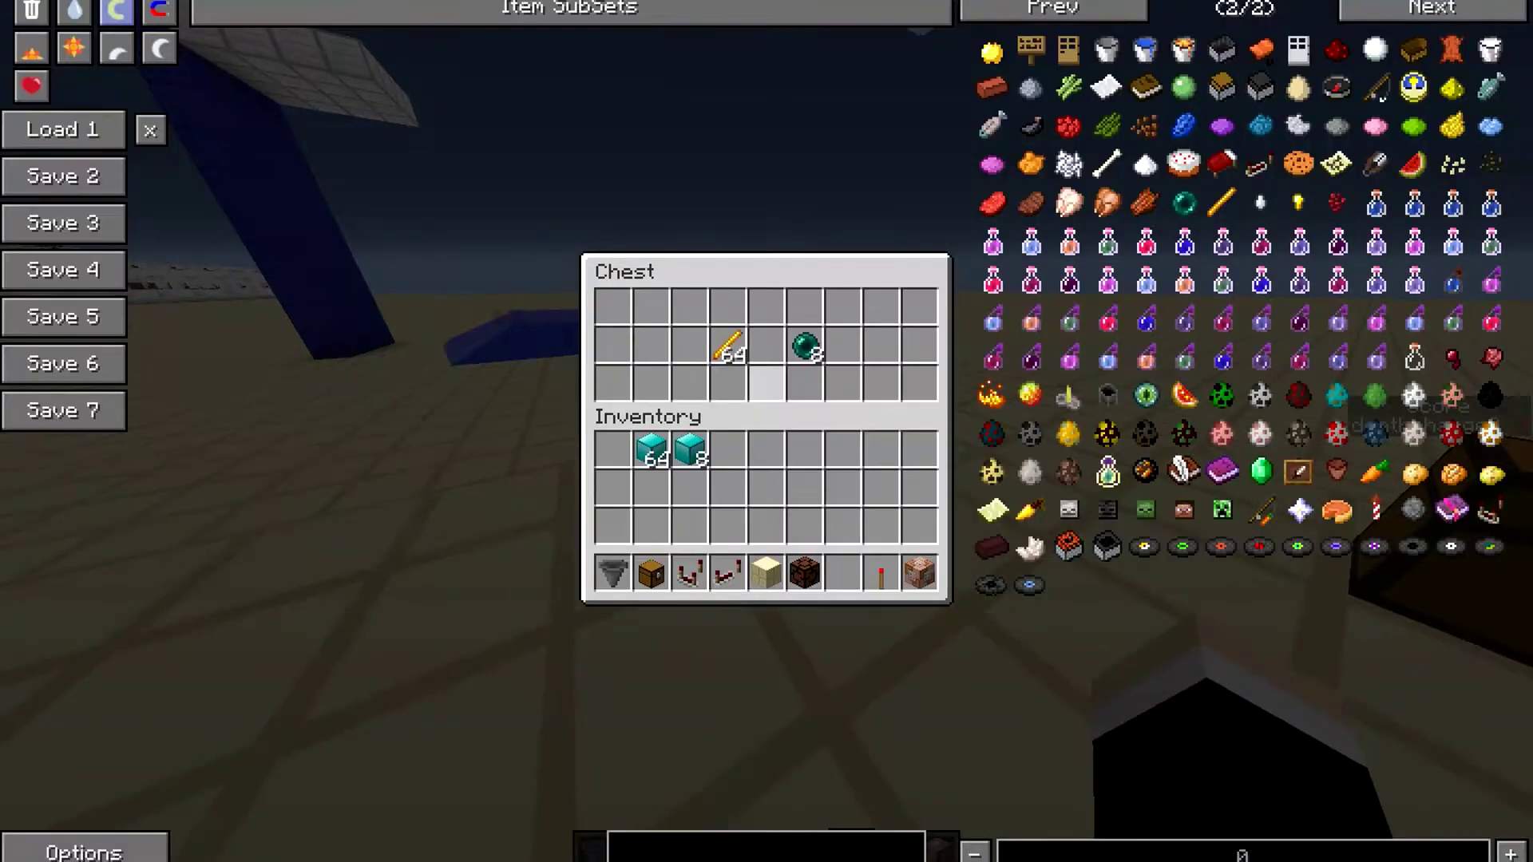
{"action": "key", "text": "Escape"}
{"action": "right_click", "coordinate": [766, 431]}
{"action": "key", "text": "Escape"}
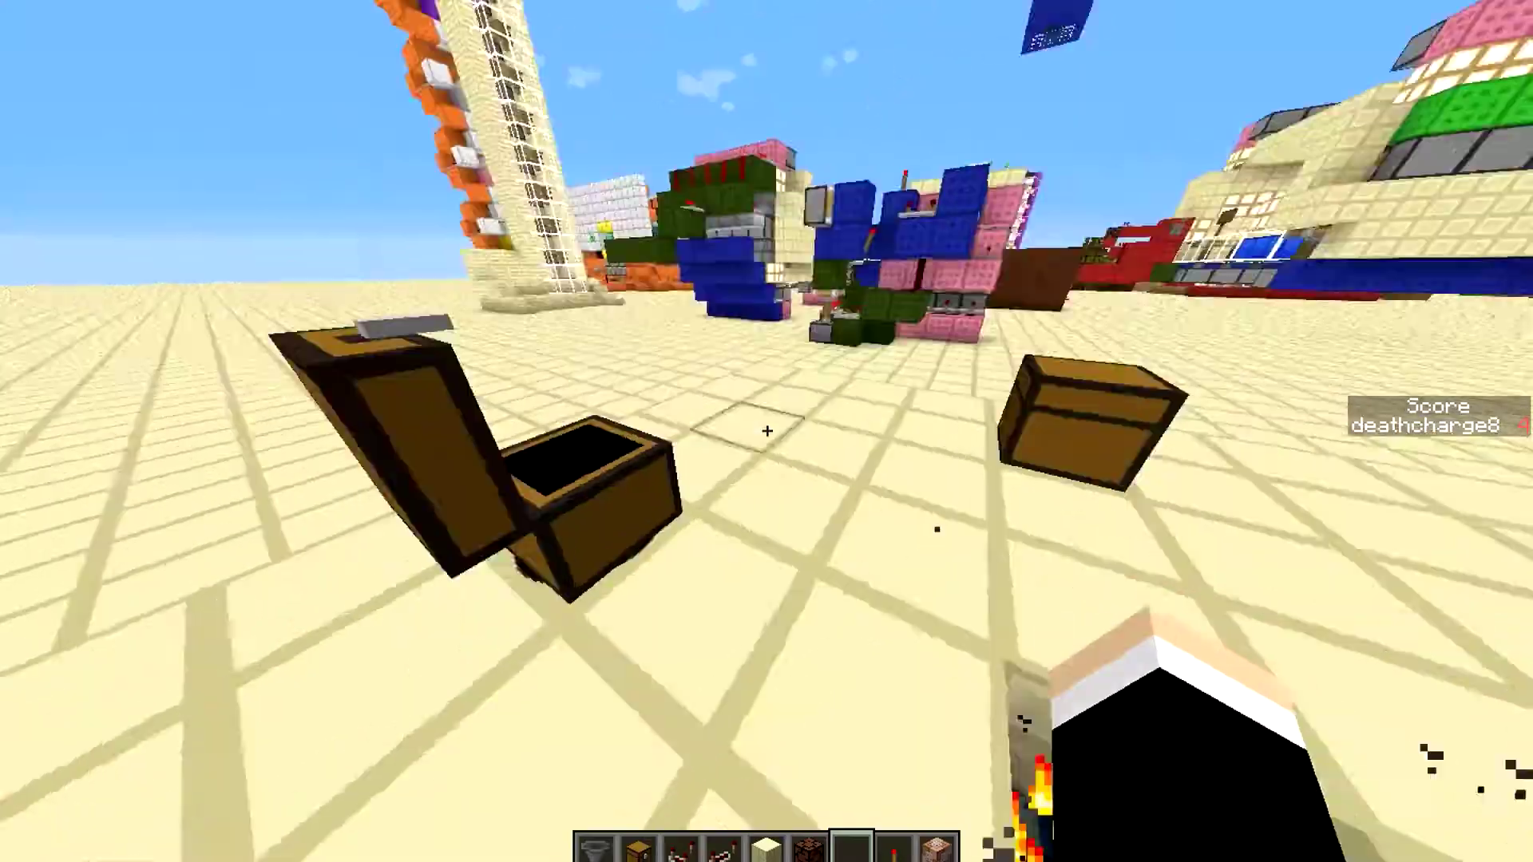
{"action": "right_click", "coordinate": [767, 431]}
{"action": "key", "text": "Escape"}
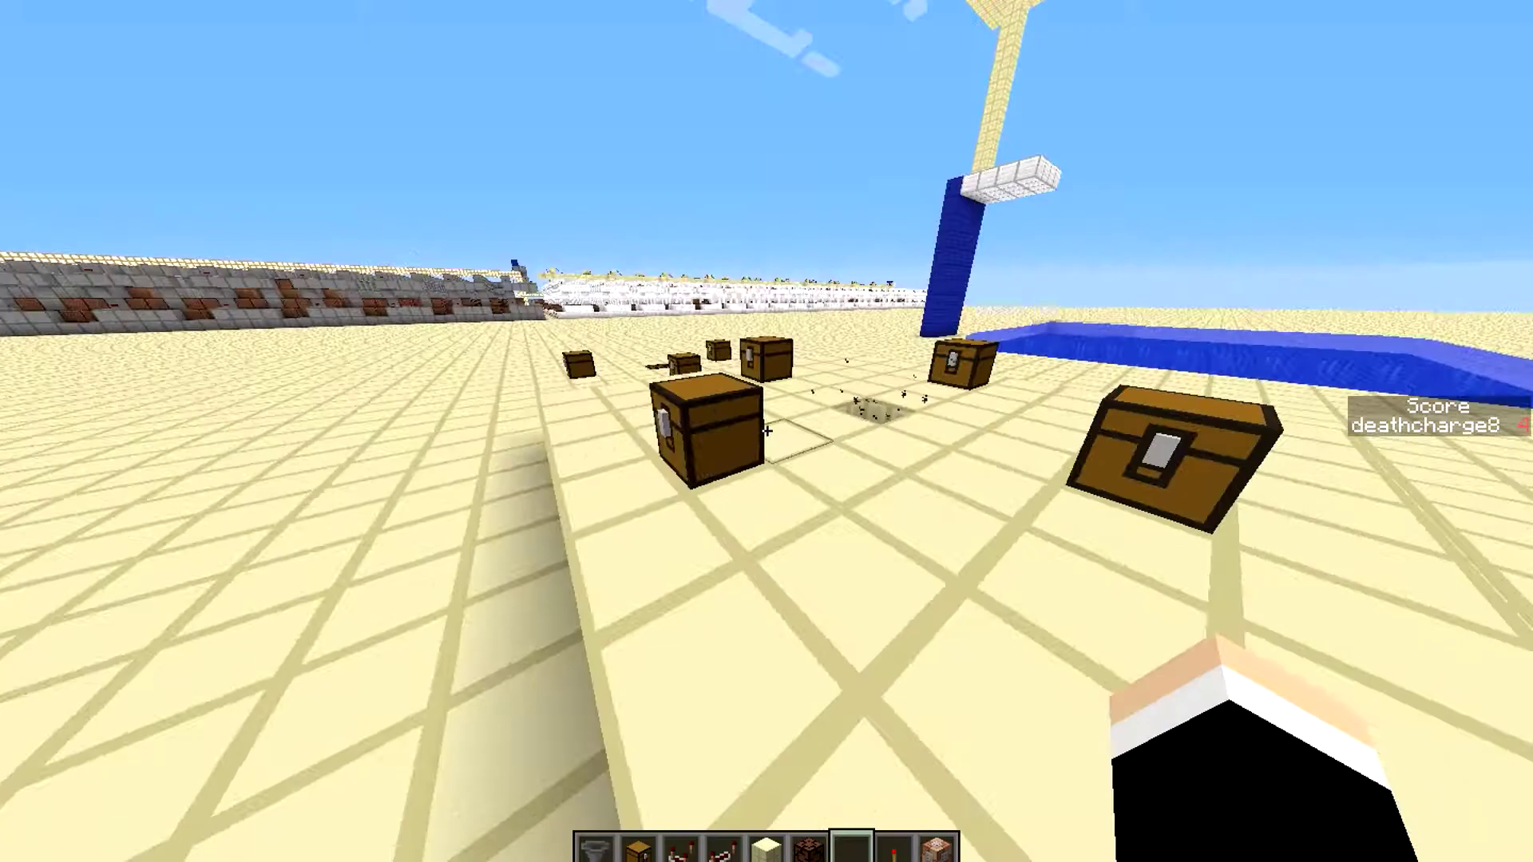
Break the spawned chests on the sandstone platform and plug the spawner's hole with a redstone lamp.
{"action": "key", "text": "5"}
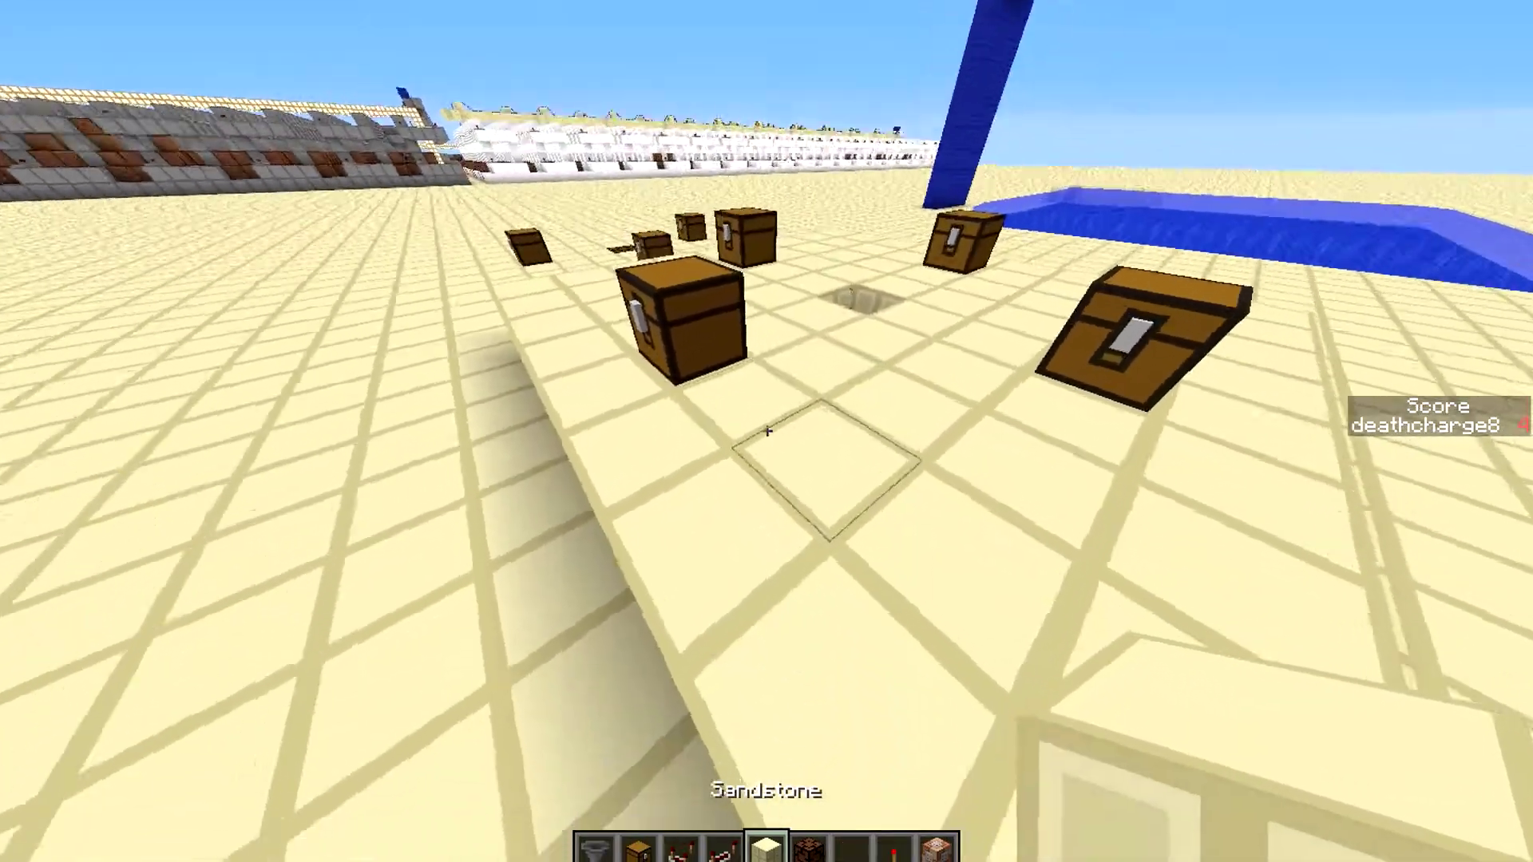
{"action": "left_click", "coordinate": [766, 431]}
{"action": "left_click", "coordinate": [766, 431]}
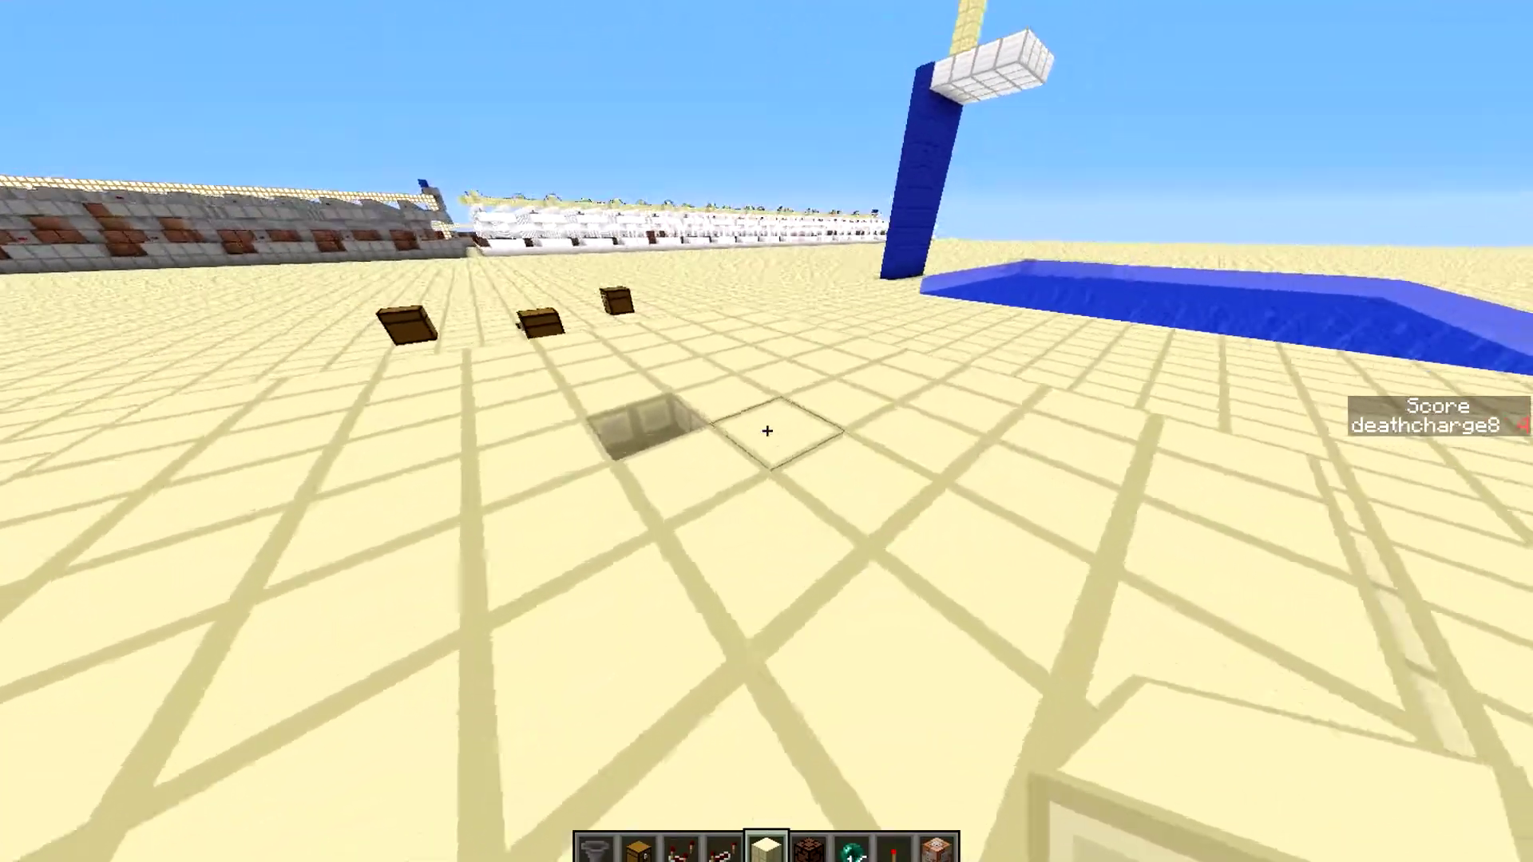
{"action": "scroll", "coordinate": [766, 431], "scroll_direction": "down", "scroll_amount": 1}
{"action": "right_click", "coordinate": [766, 431]}
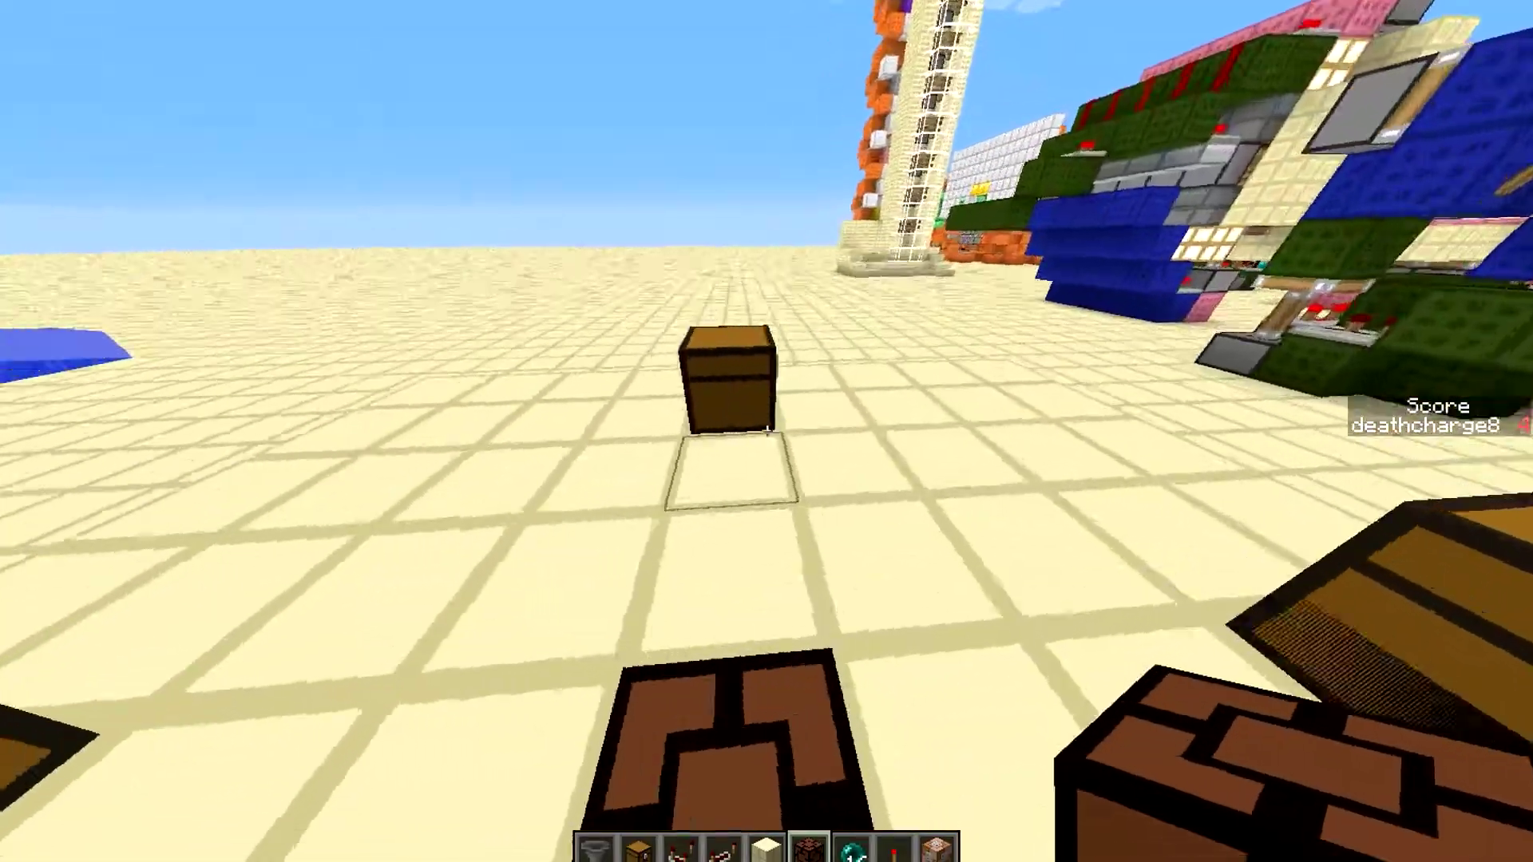
Stack redstone lamps above one chest, remove the lower one, and lay more lamps between the chests over the plugged hole.
{"action": "right_click", "coordinate": [766, 432]}
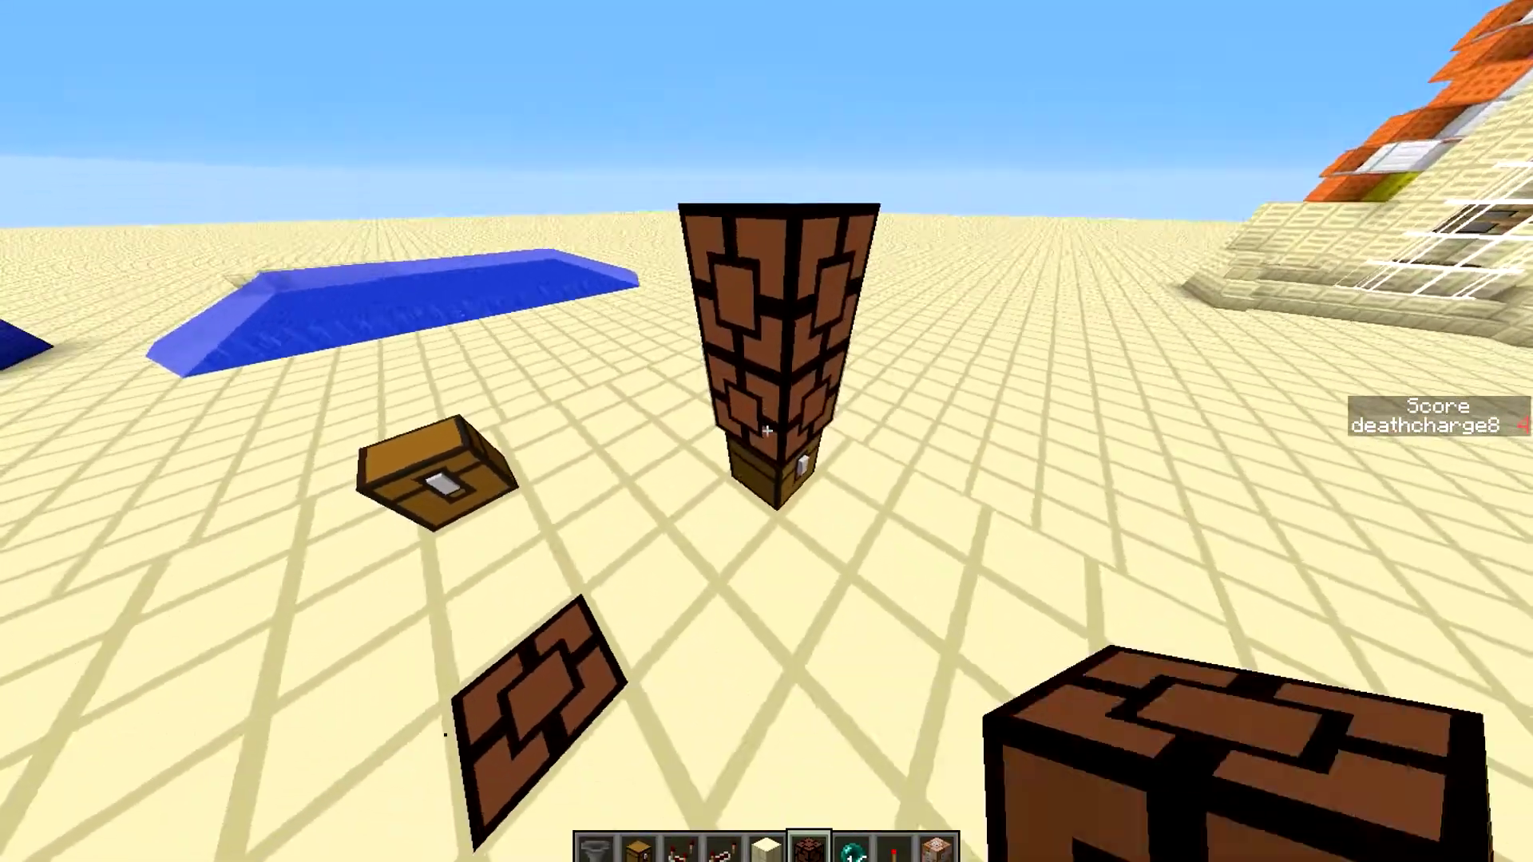
{"action": "left_click", "coordinate": [766, 431]}
{"action": "right_click", "coordinate": [767, 431]}
{"action": "right_click", "coordinate": [767, 431]}
{"action": "right_click", "coordinate": [766, 431]}
{"action": "right_click", "coordinate": [767, 432]}
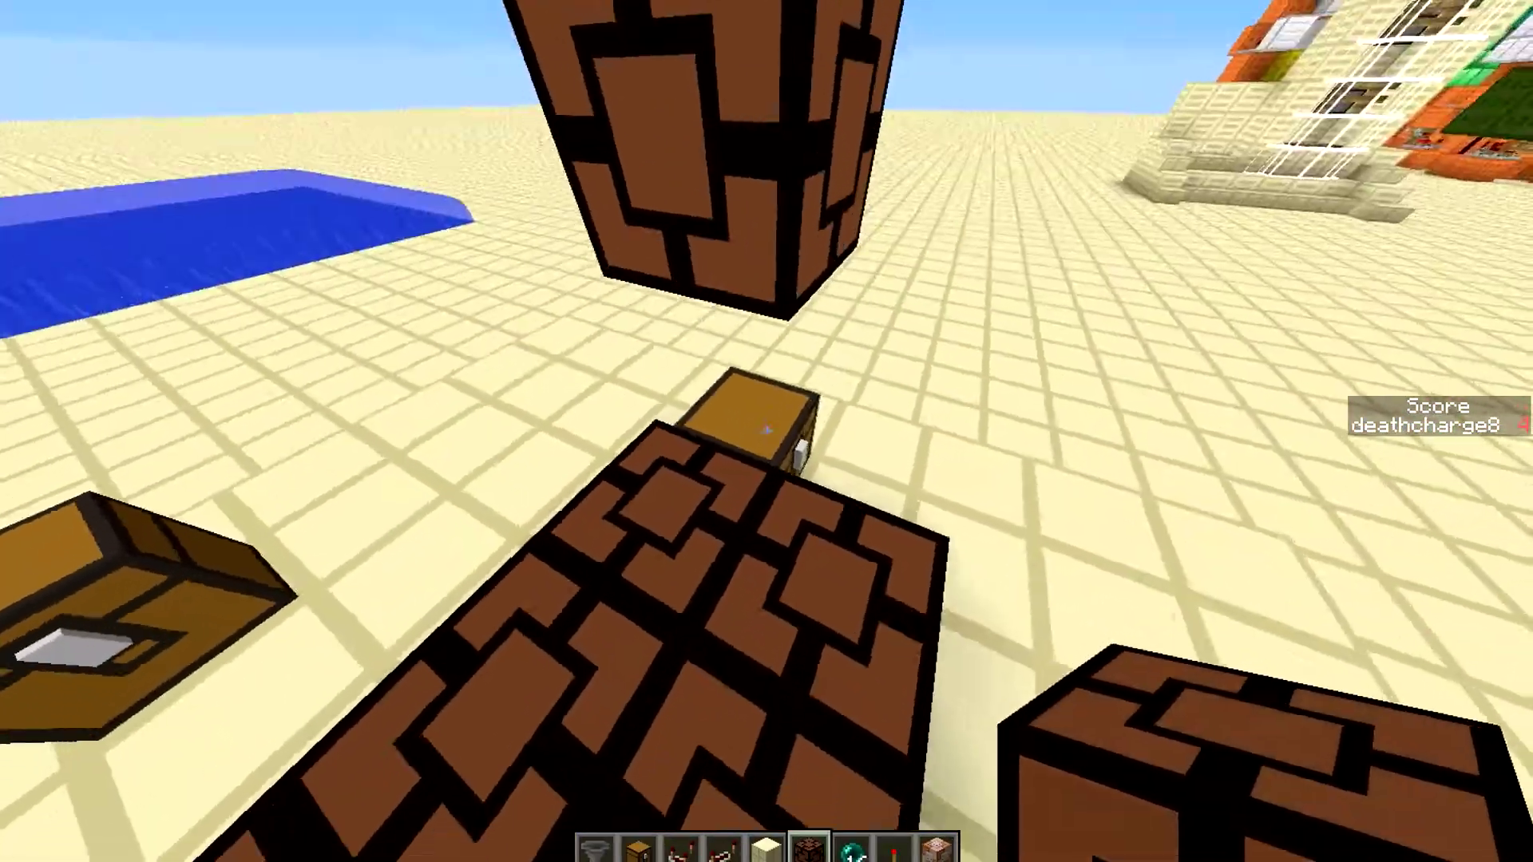
Break the extra redstone lamps between and above the chests, keeping only the lamp set into the platform's hole.
{"action": "key", "text": "d"}
{"action": "key", "text": "space"}
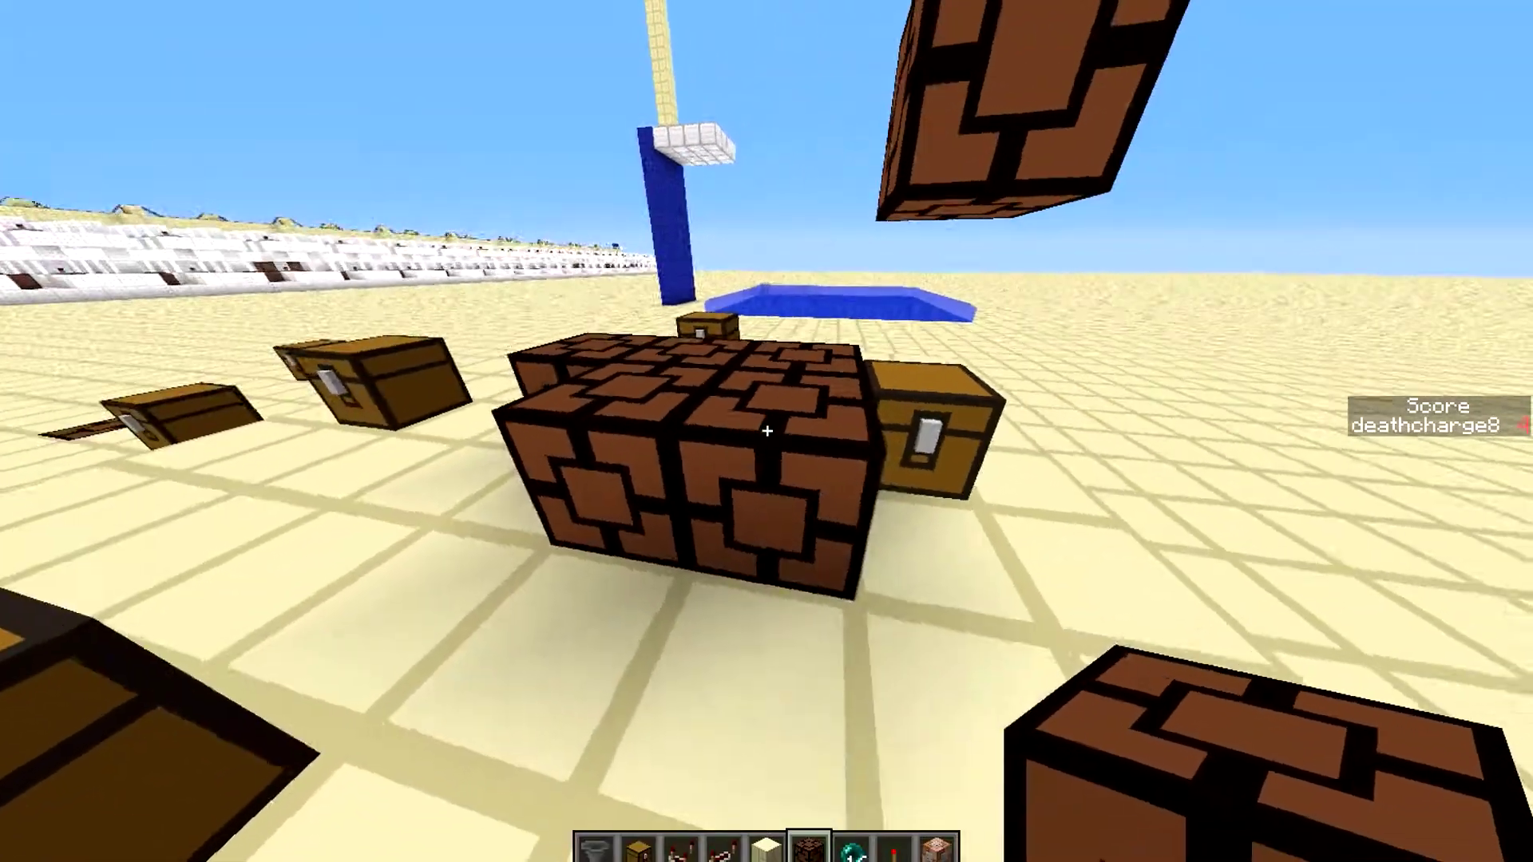
{"action": "left_click", "coordinate": [766, 432]}
{"action": "left_click", "coordinate": [766, 431]}
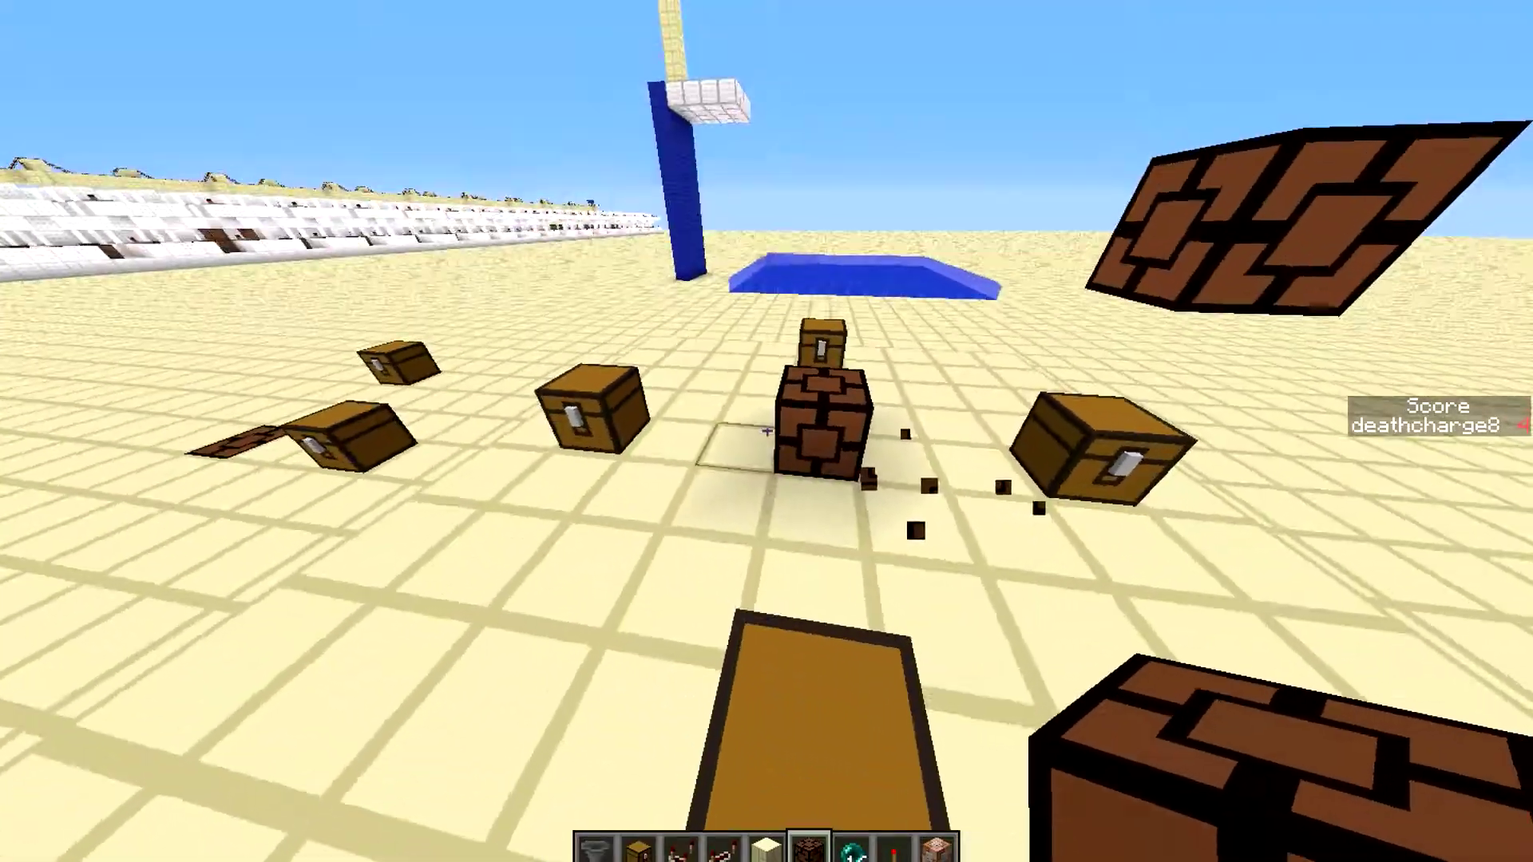
{"action": "left_click", "coordinate": [766, 431]}
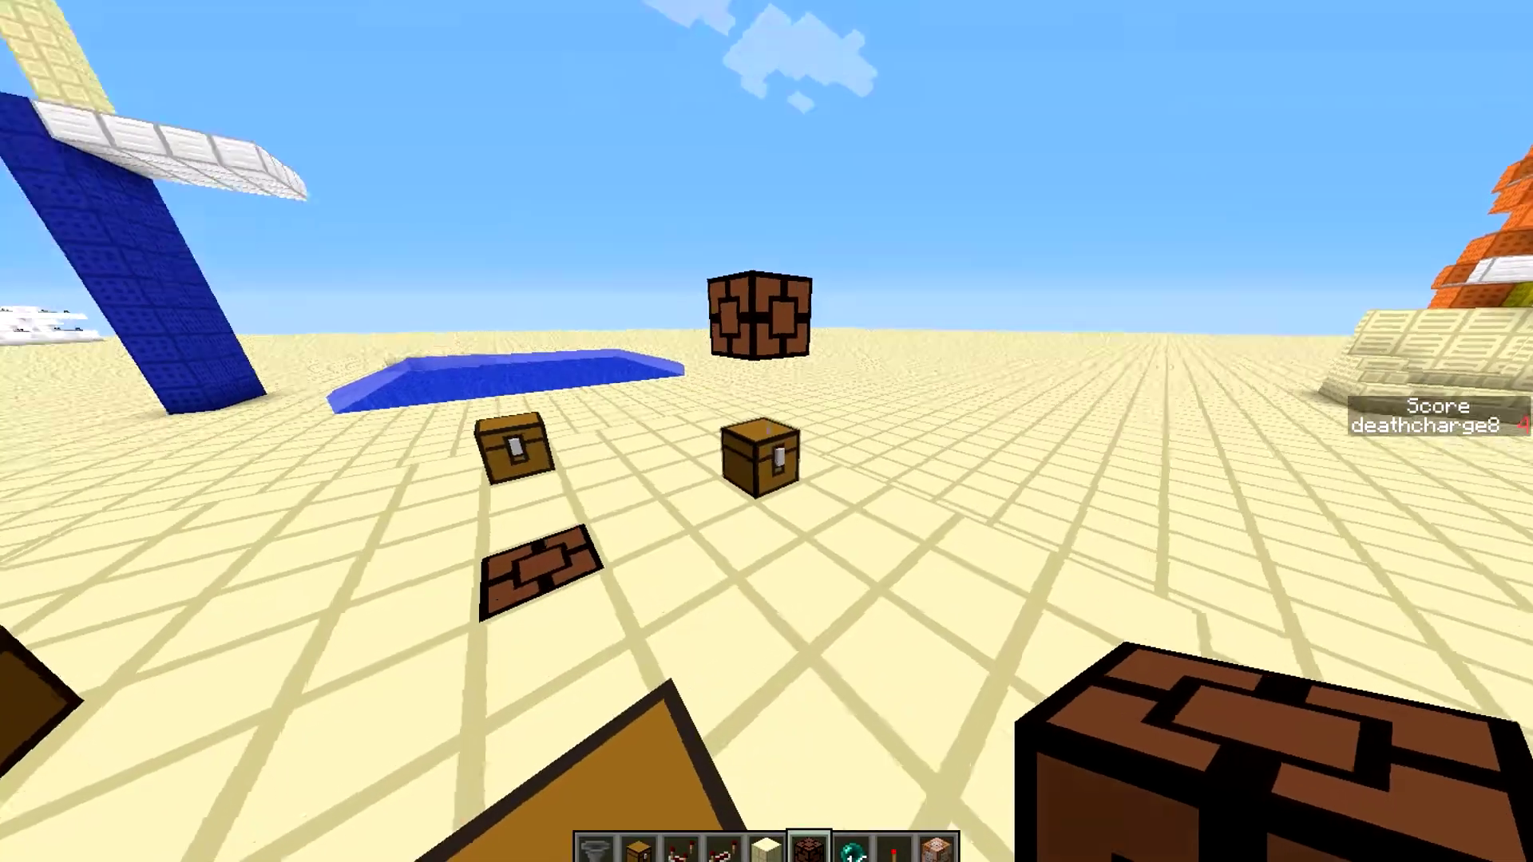
{"action": "left_click", "coordinate": [767, 431]}
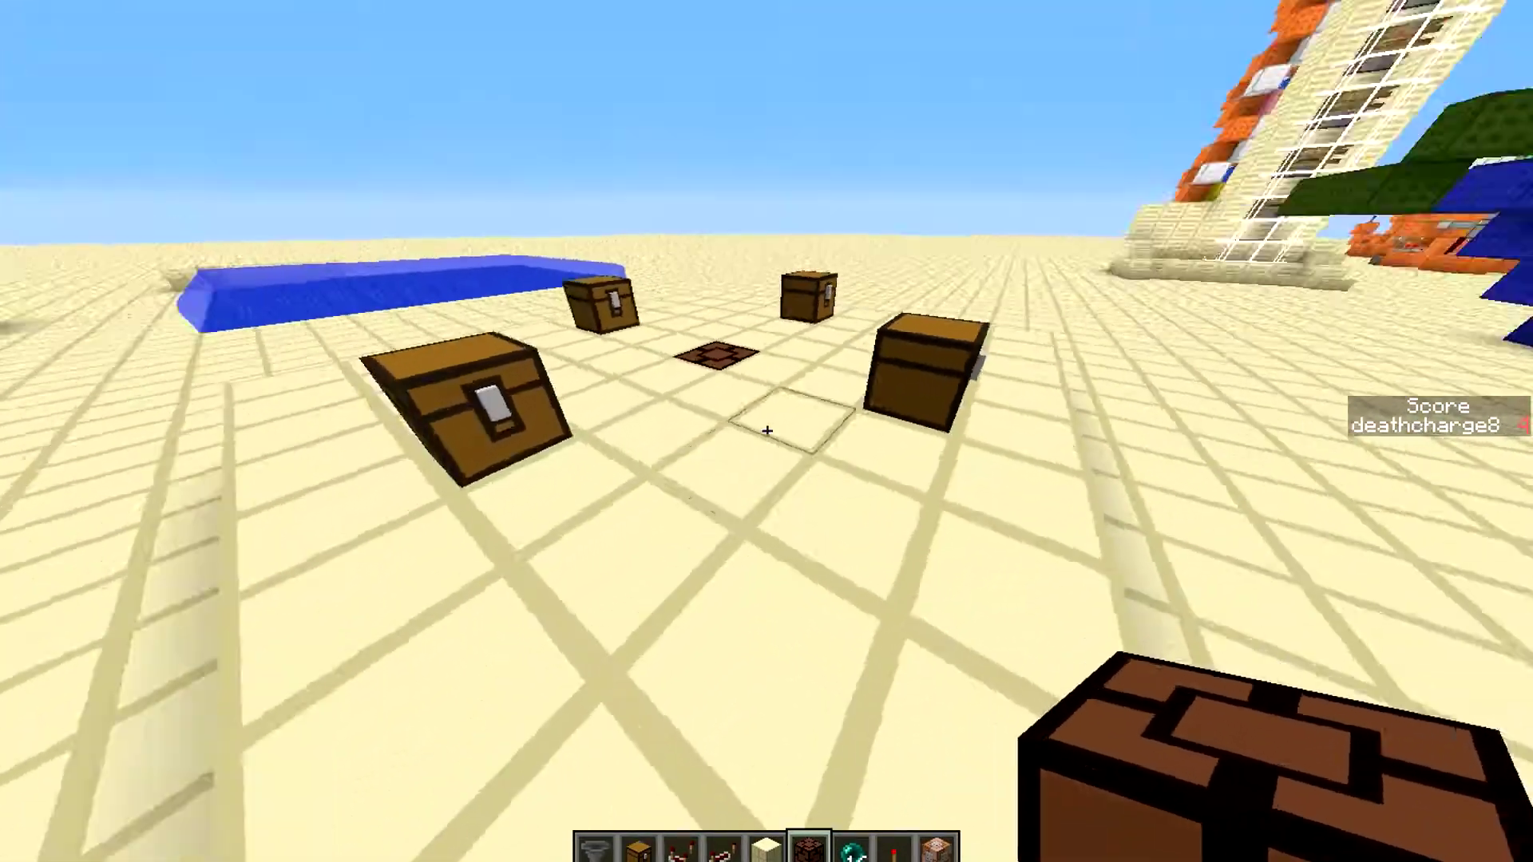
Open the four respawned chests around the redstone lamp one after another to check their contents.
{"action": "right_click", "coordinate": [766, 431]}
{"action": "key", "text": "Escape"}
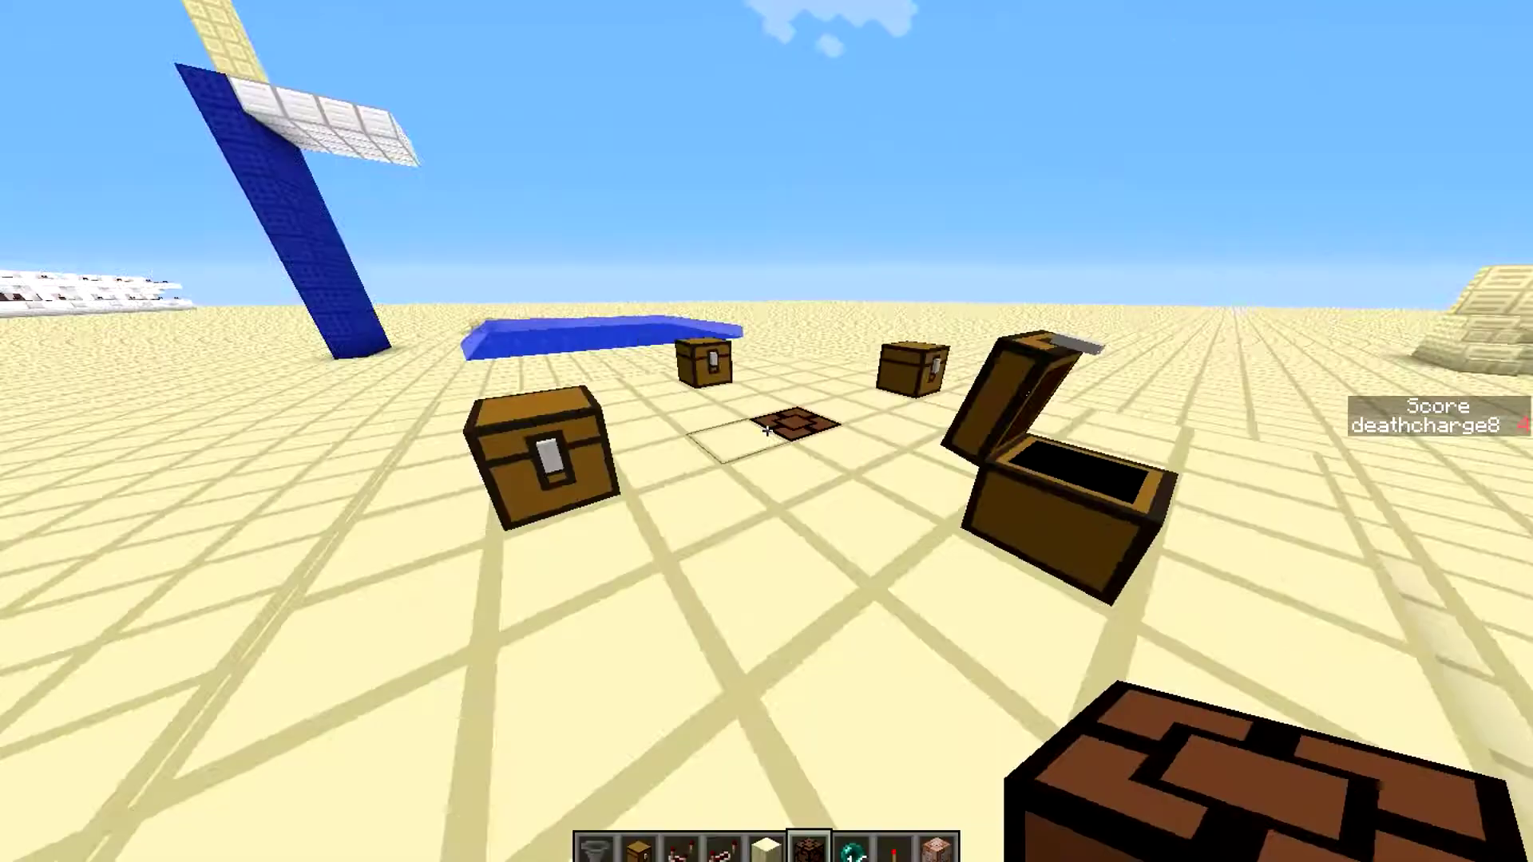
{"action": "right_click", "coordinate": [767, 432]}
{"action": "key", "text": "Escape"}
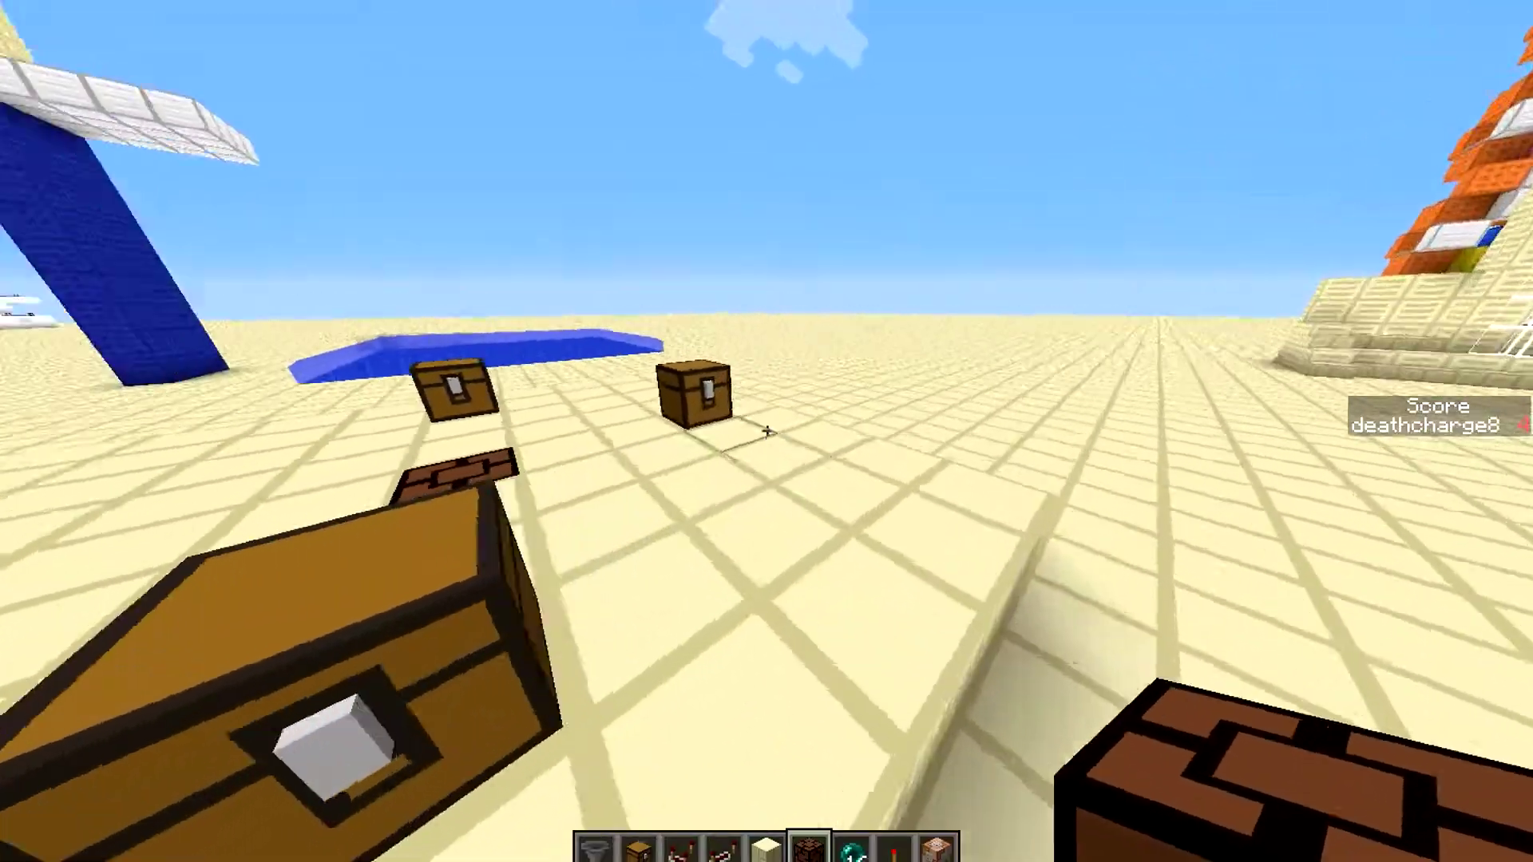
{"action": "right_click", "coordinate": [766, 431]}
{"action": "key", "text": "Escape"}
{"action": "right_click", "coordinate": [766, 431]}
{"action": "key", "text": "Escape"}
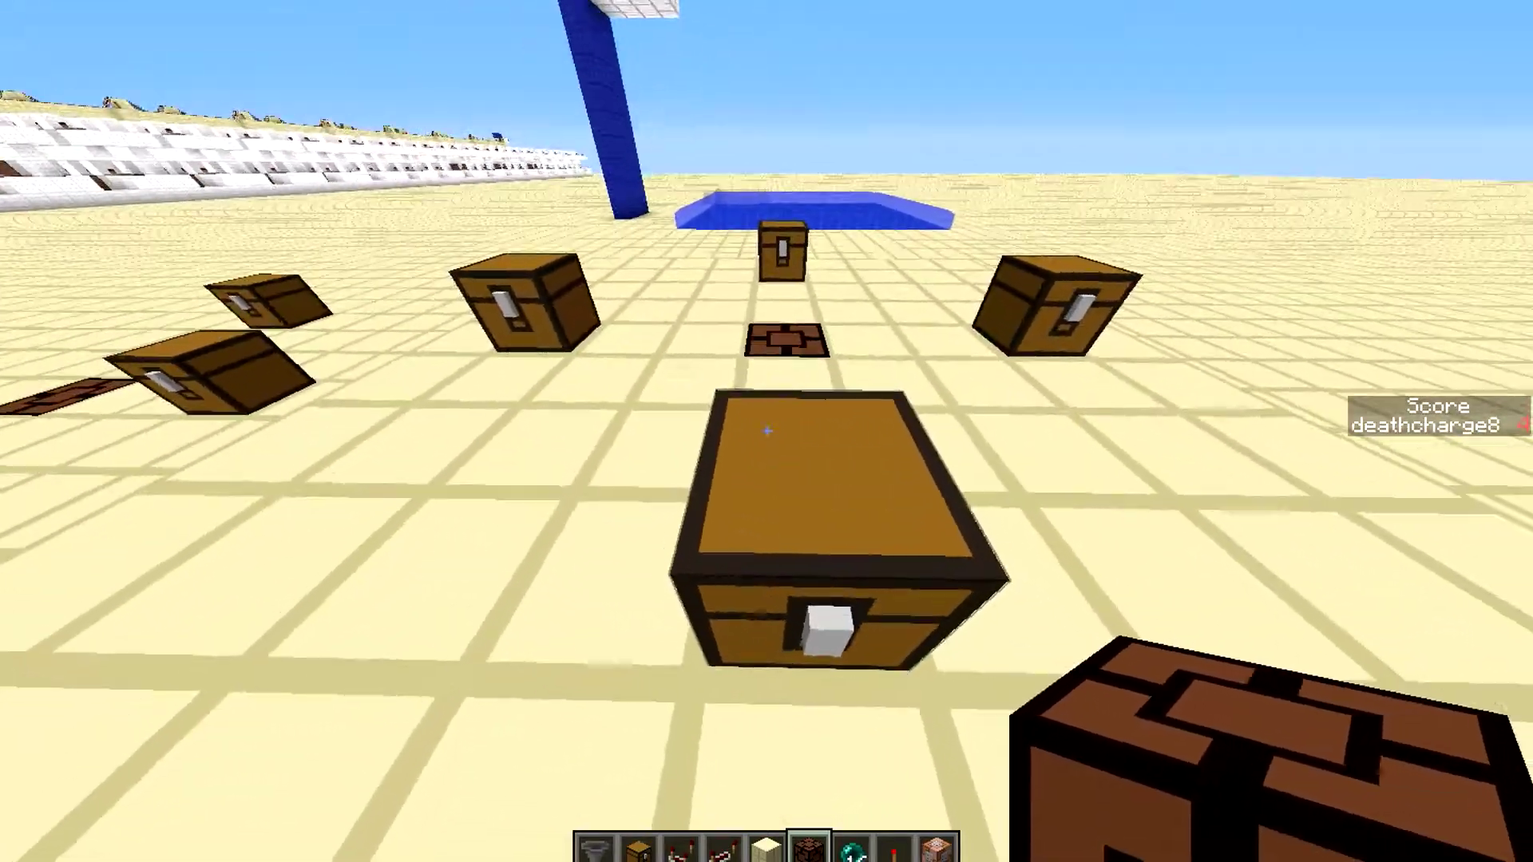
Stand on top of the front chest, show the character in front-facing third-person view and hide the HUD.
{"action": "key", "text": "space"}
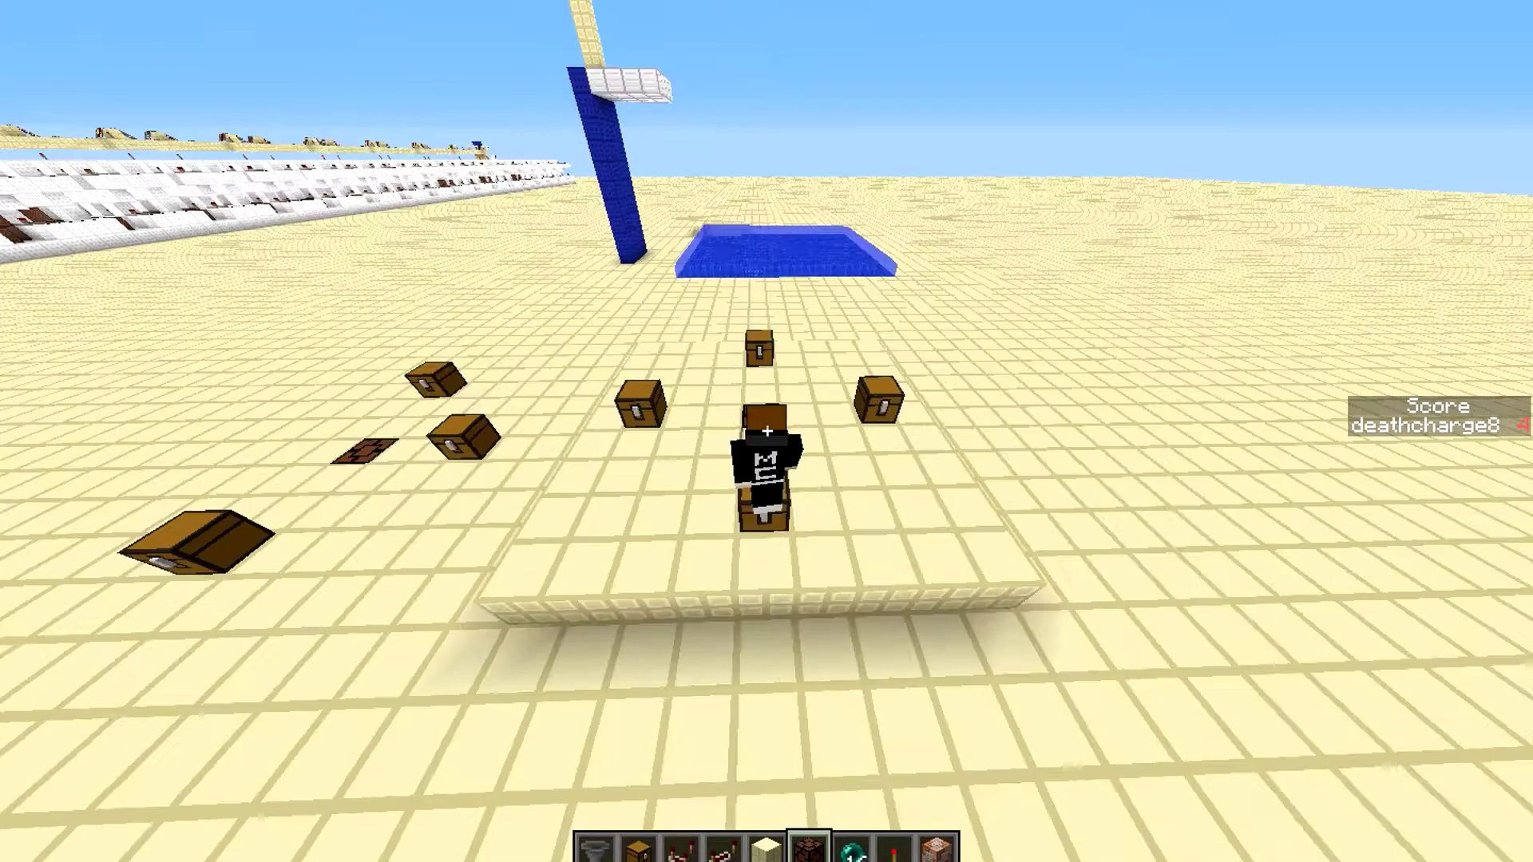
{"action": "key", "text": "F5"}
{"action": "key", "text": "F1"}
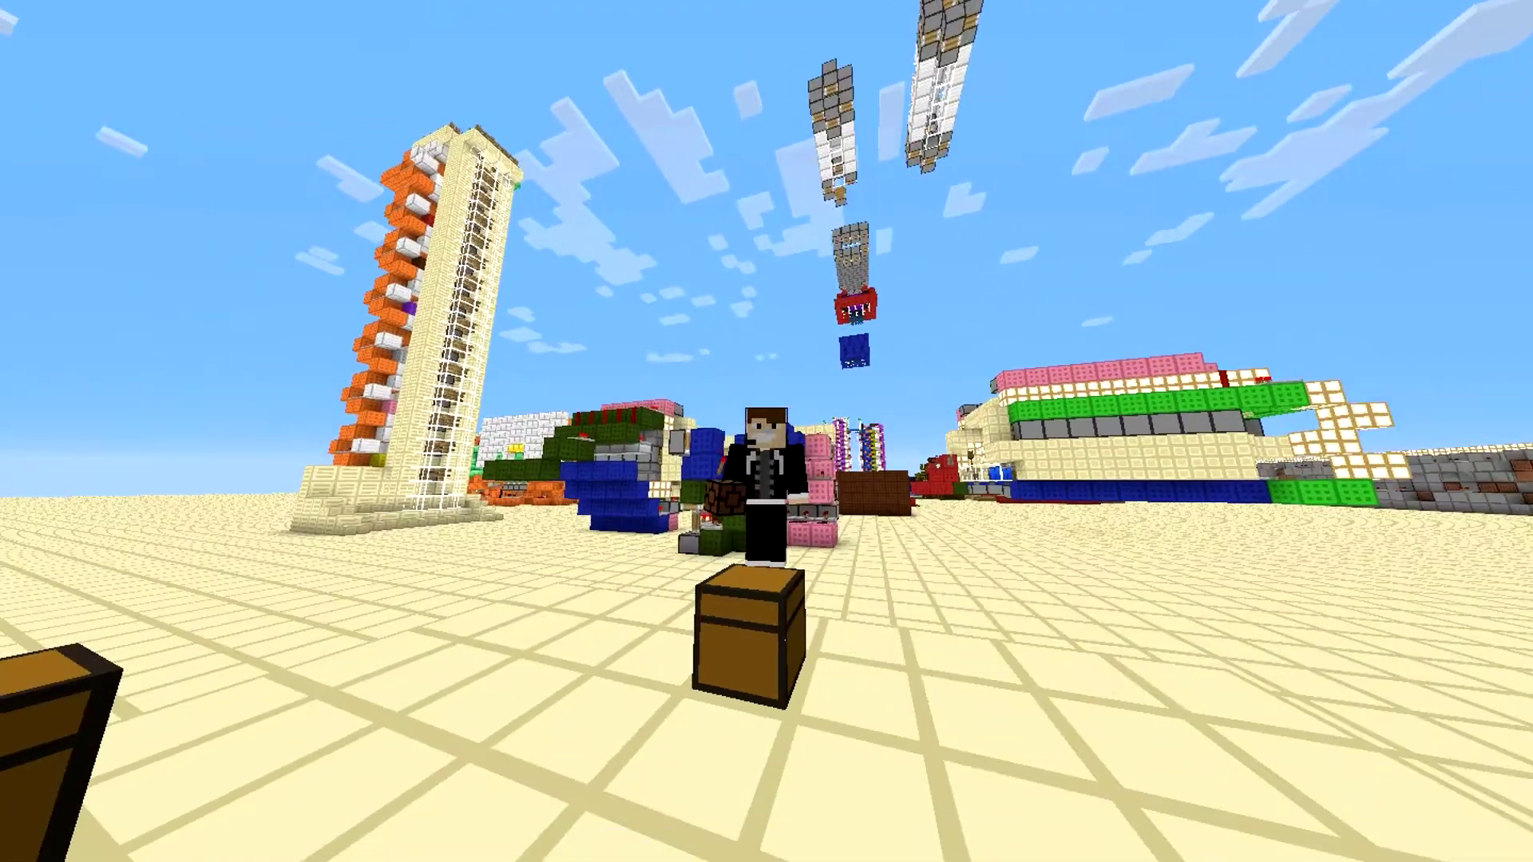